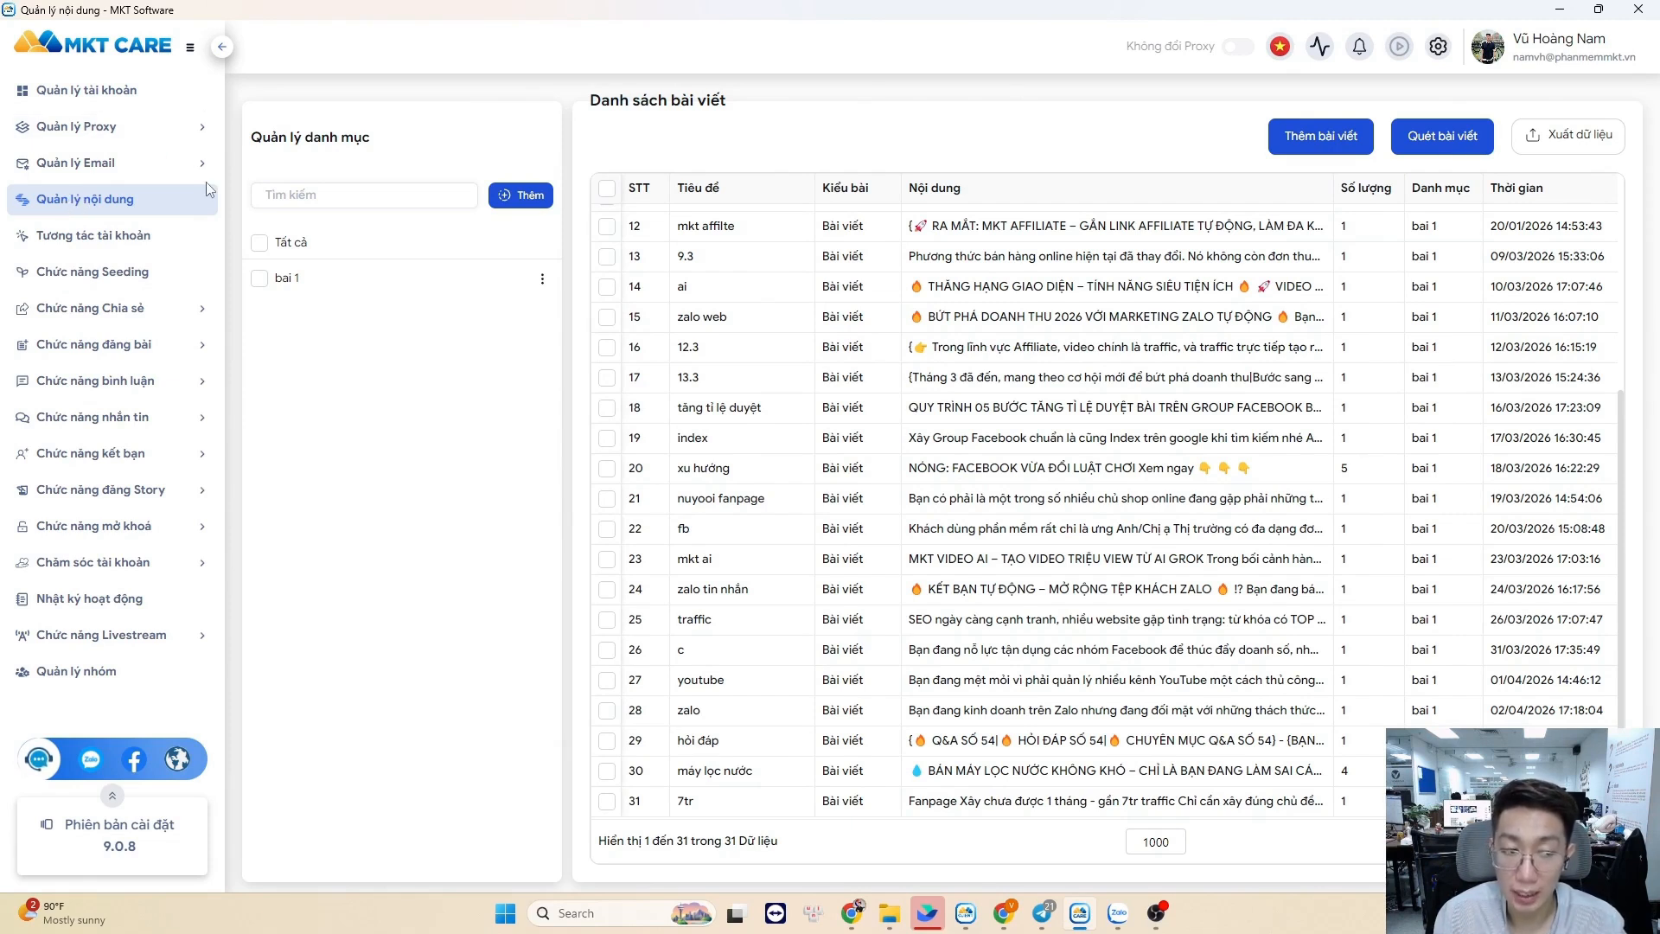
- Start a new post and fill its content with the Bài 1 opinion-question text copied from the ChatGPT conversation in Chrome
left_click(130, 344)
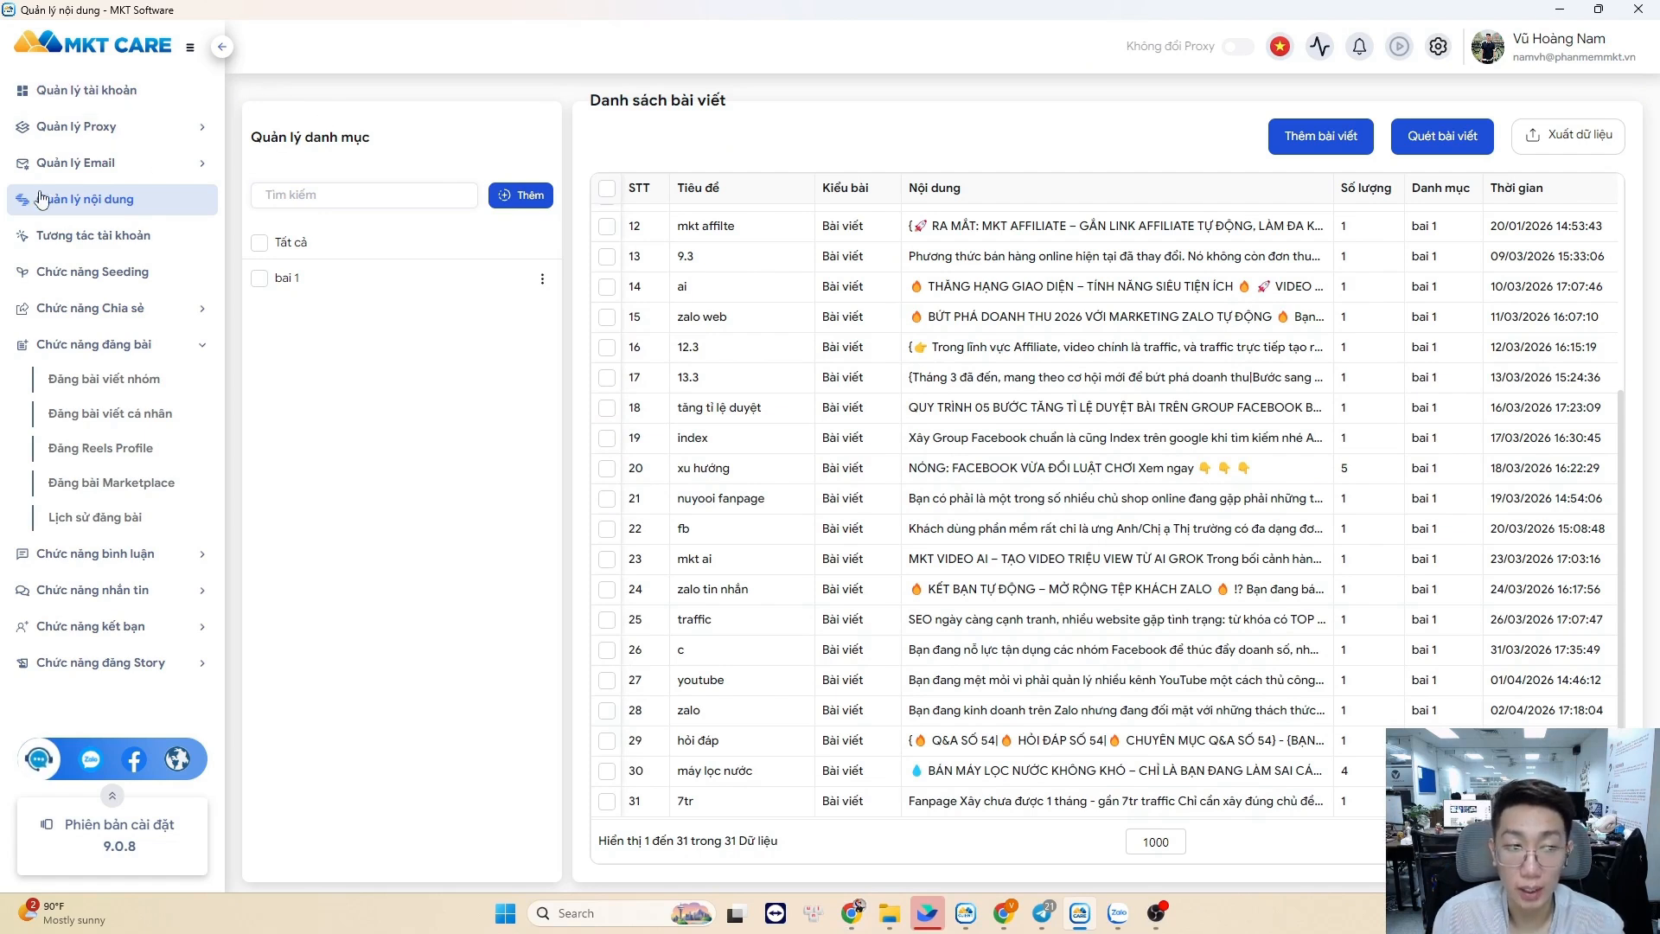
left_click(1323, 138)
left_click(852, 913)
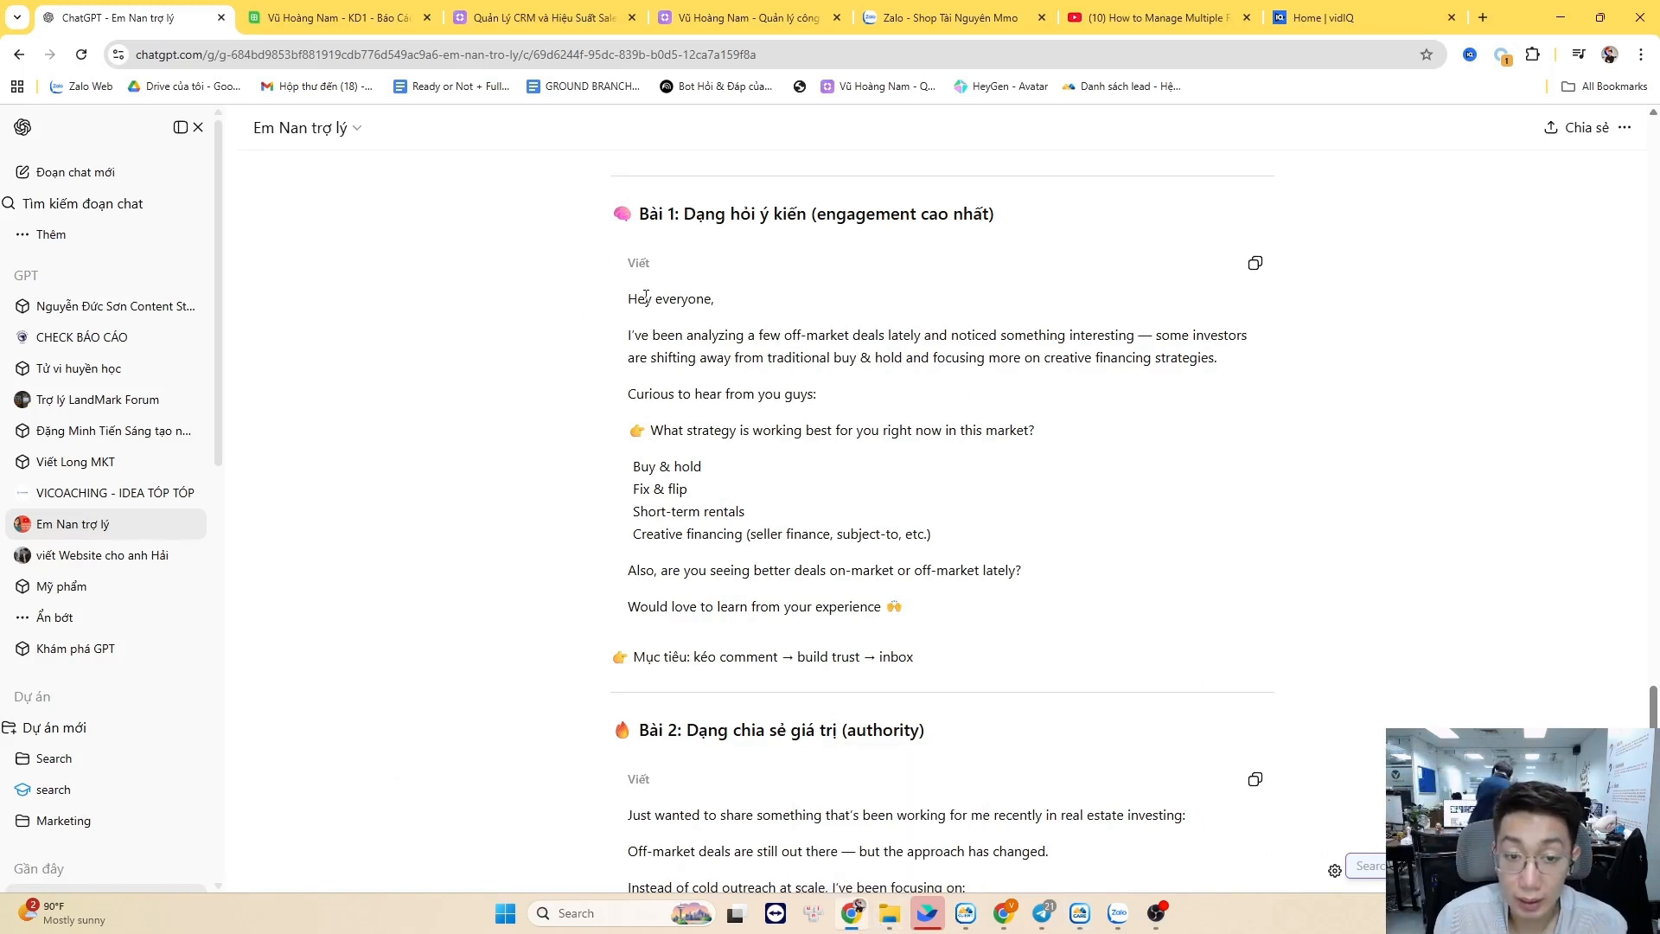
left_click_drag(628, 299, 961, 650)
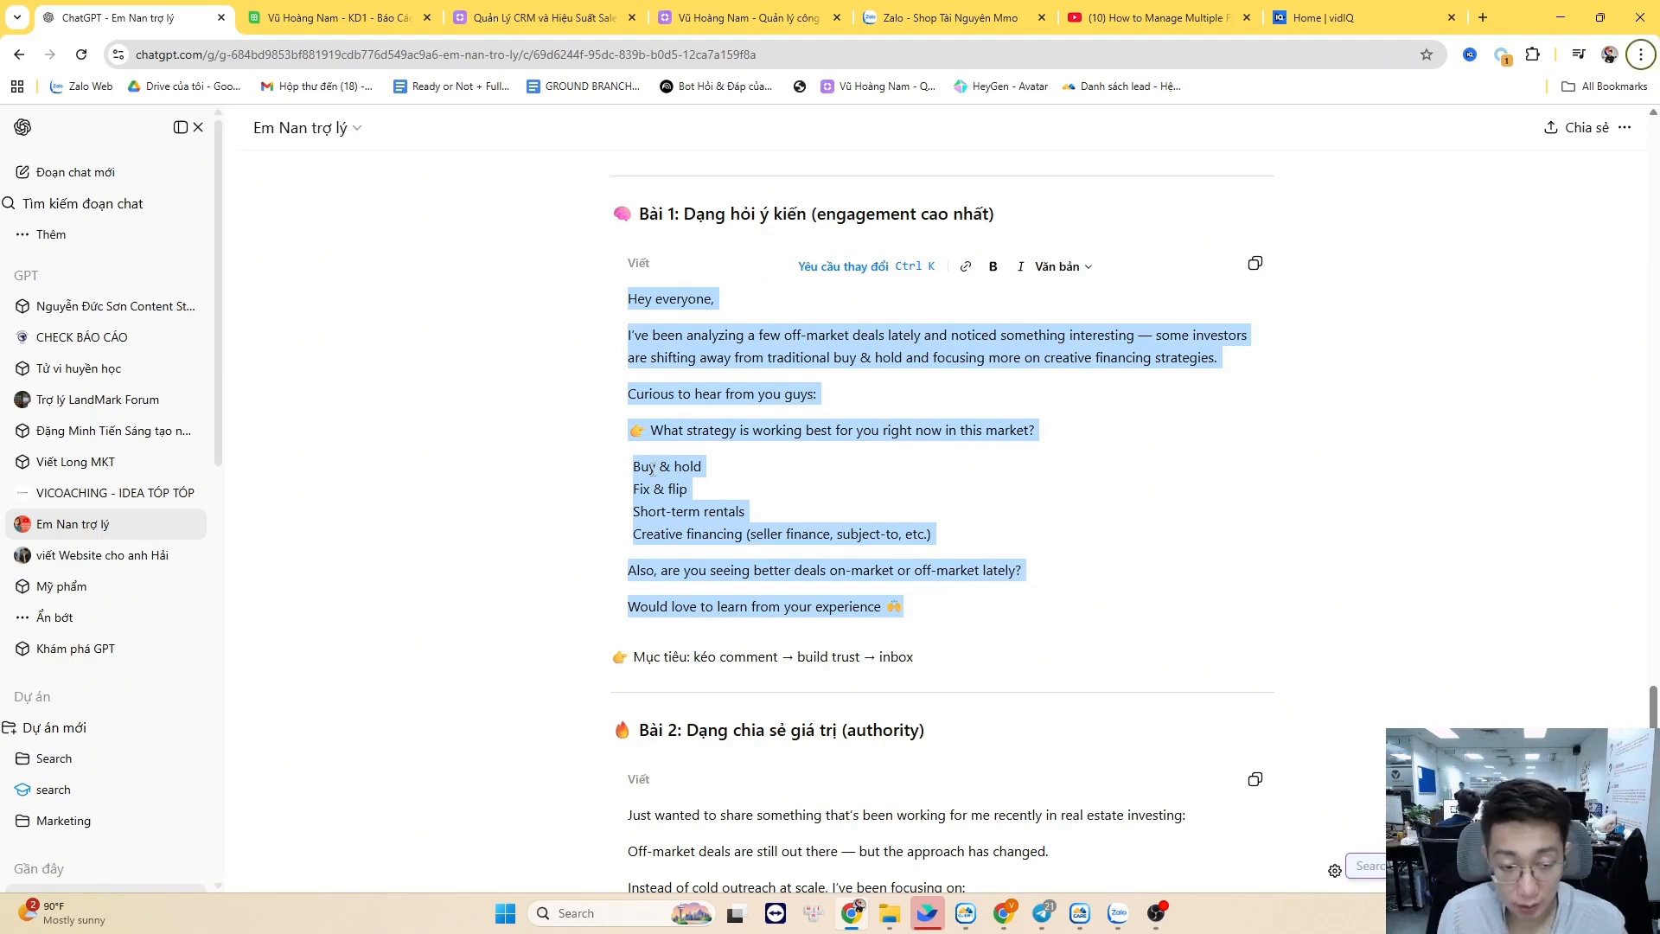
key("alt+Tab")
key("ctrl+v")
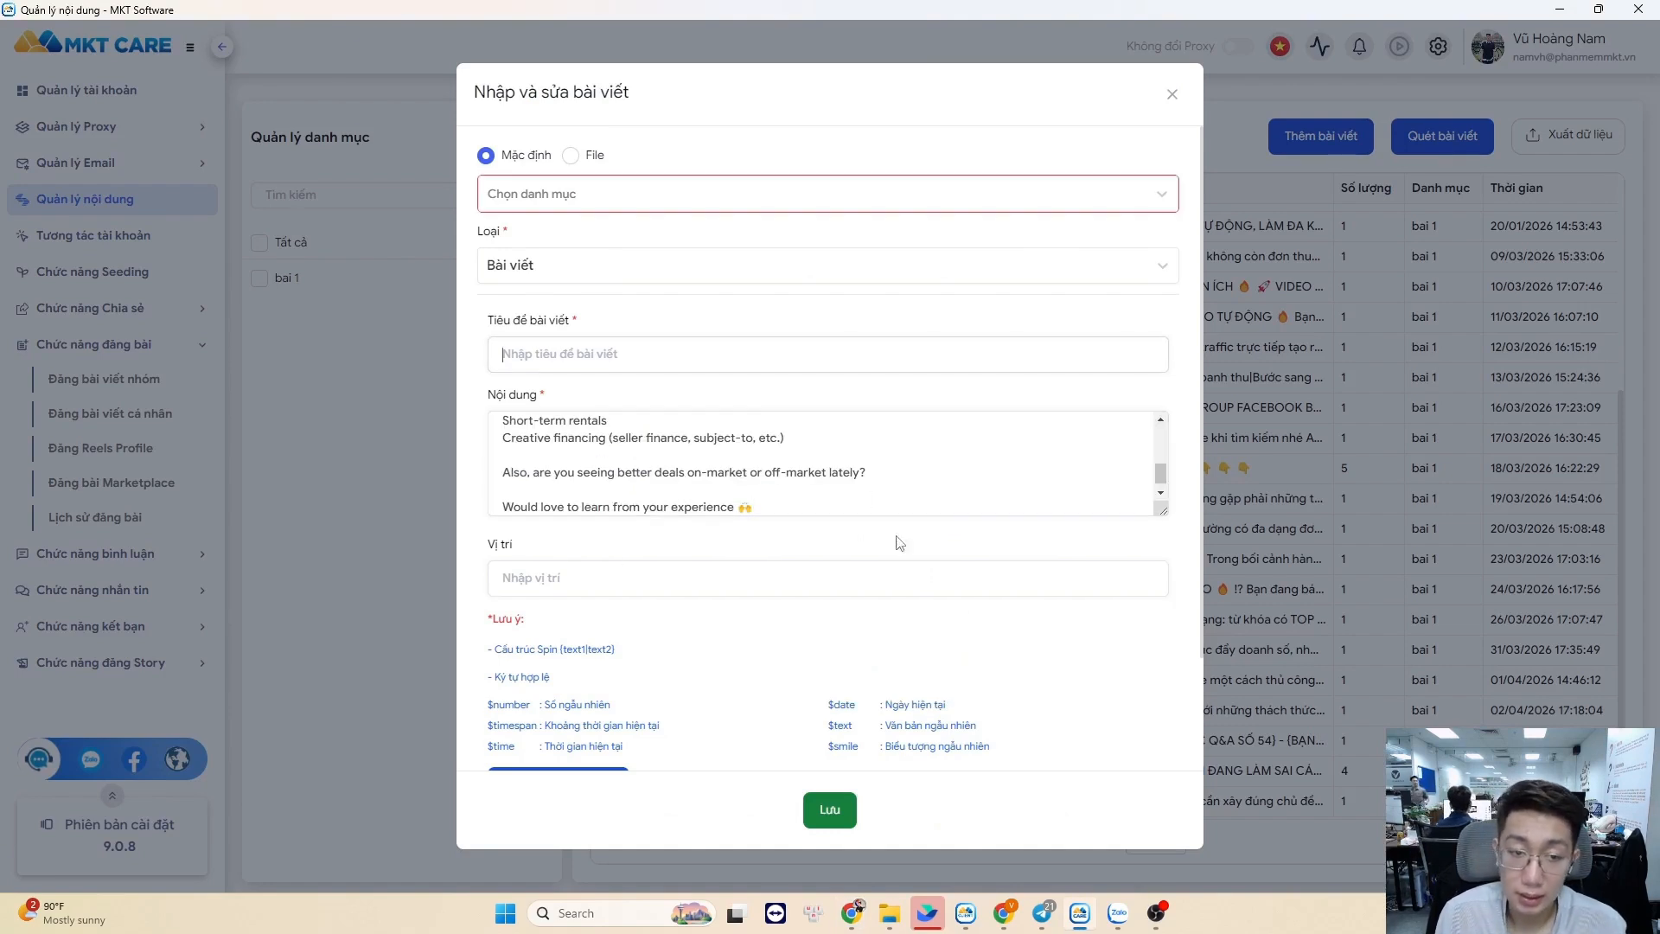
- Assign the post to category bai 1, title it "invetor", set media posting to Theo thứ tự and save it
left_click(644, 192)
left_click(624, 239)
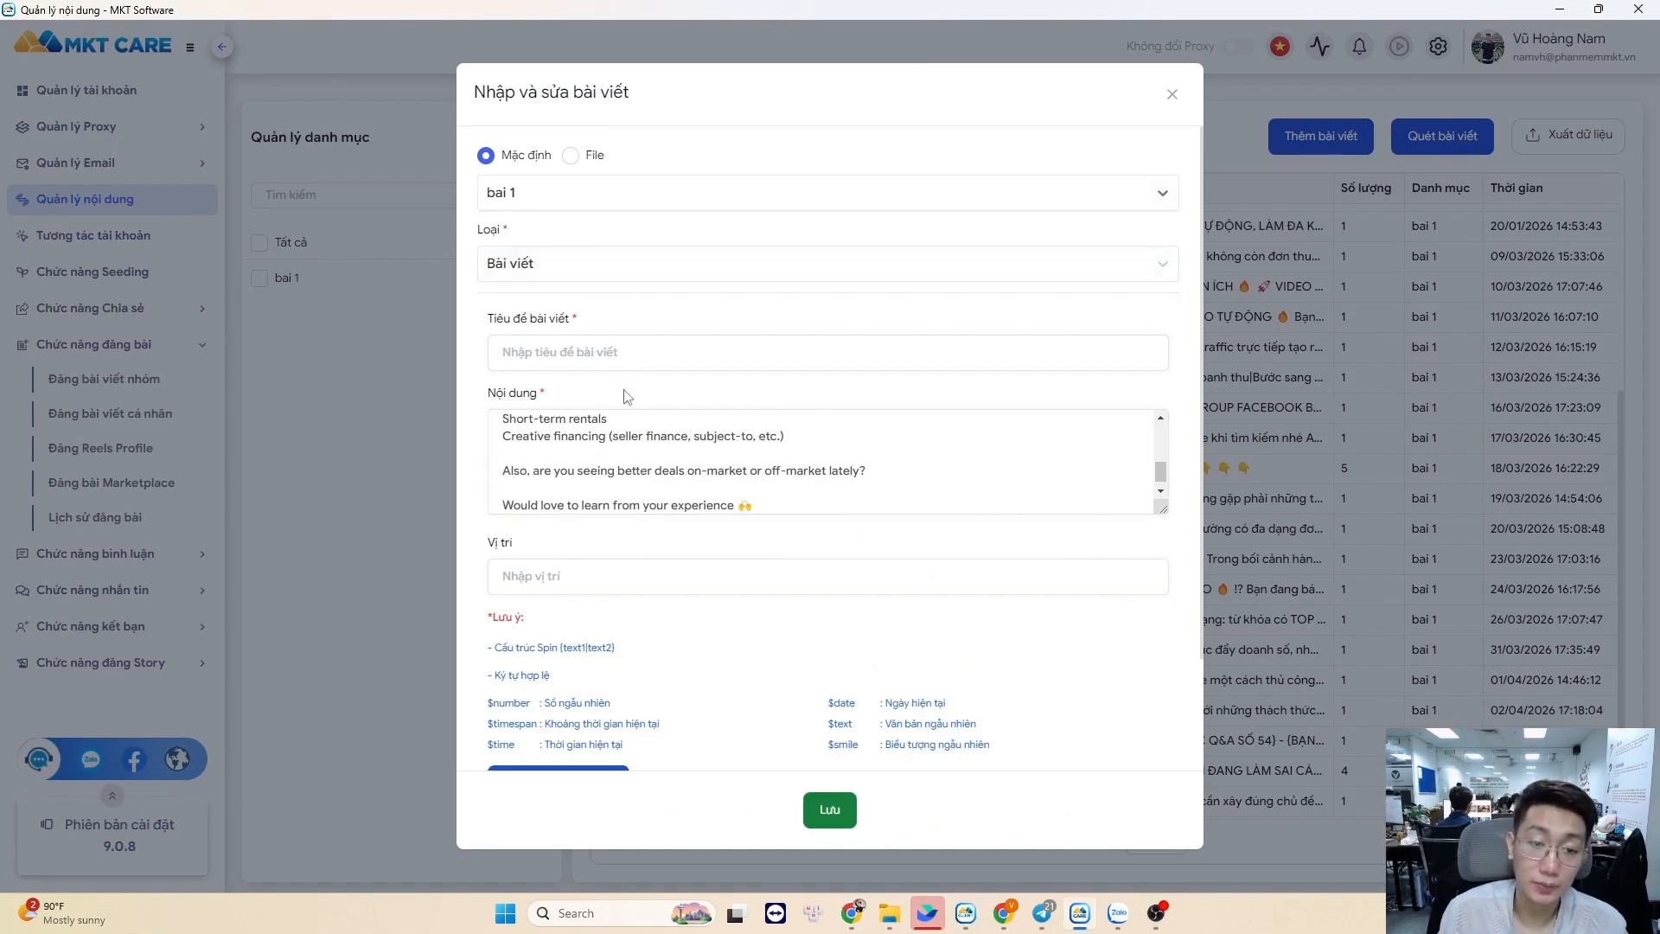
left_click(667, 366)
type("invetor")
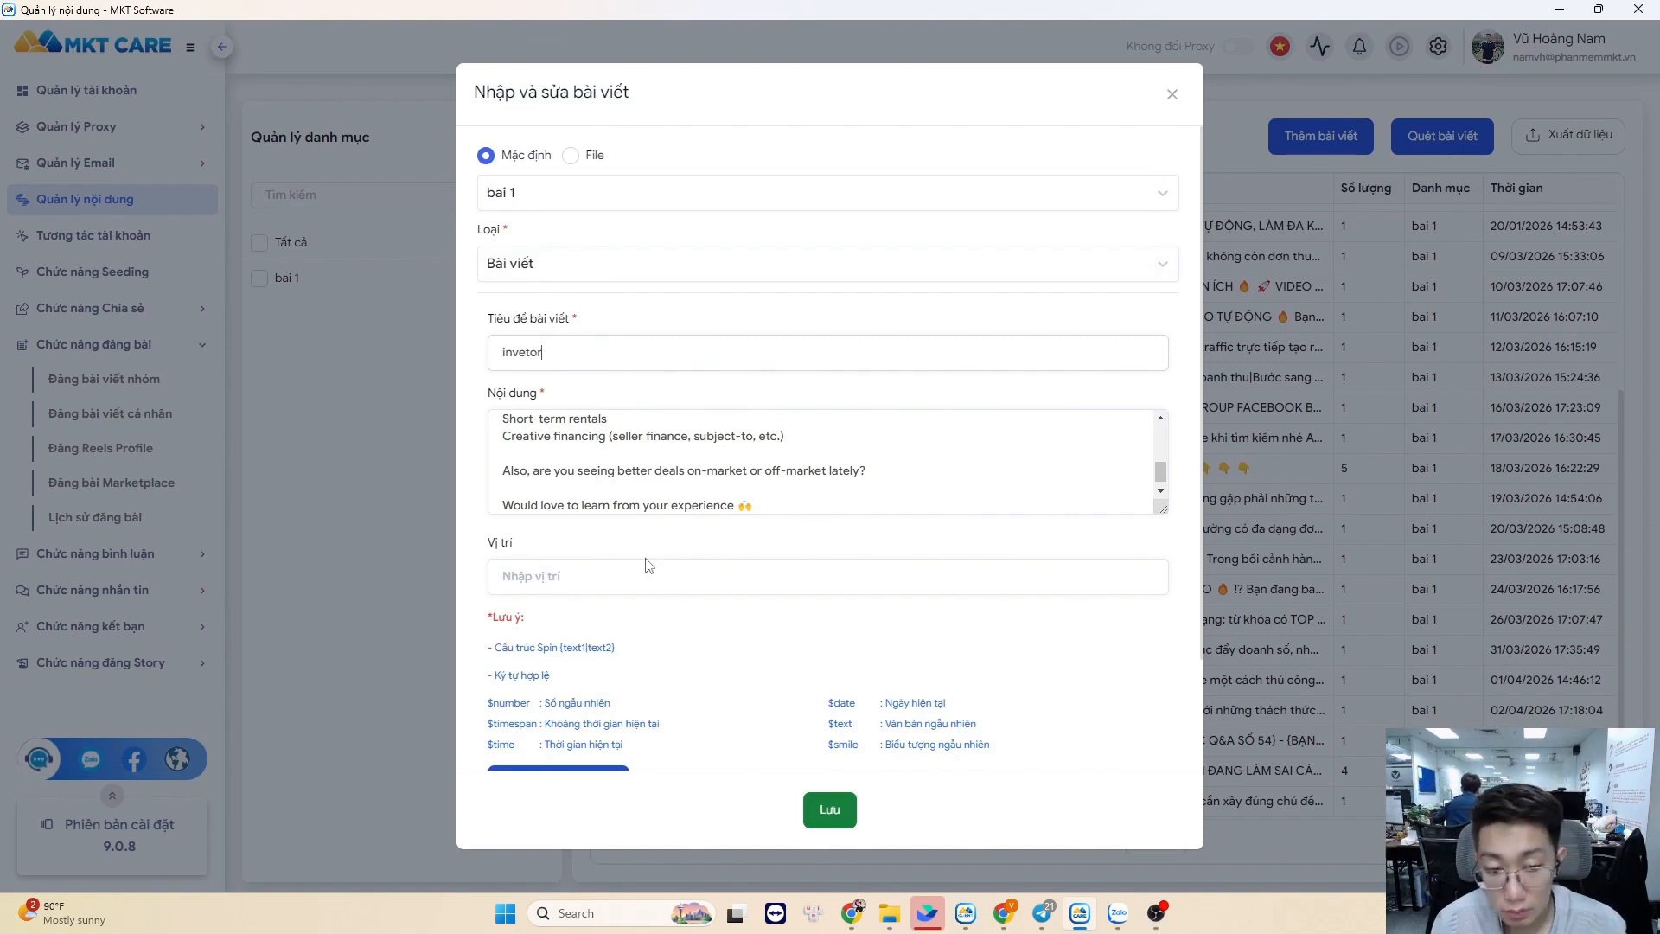
scroll(721, 605, "down", 2)
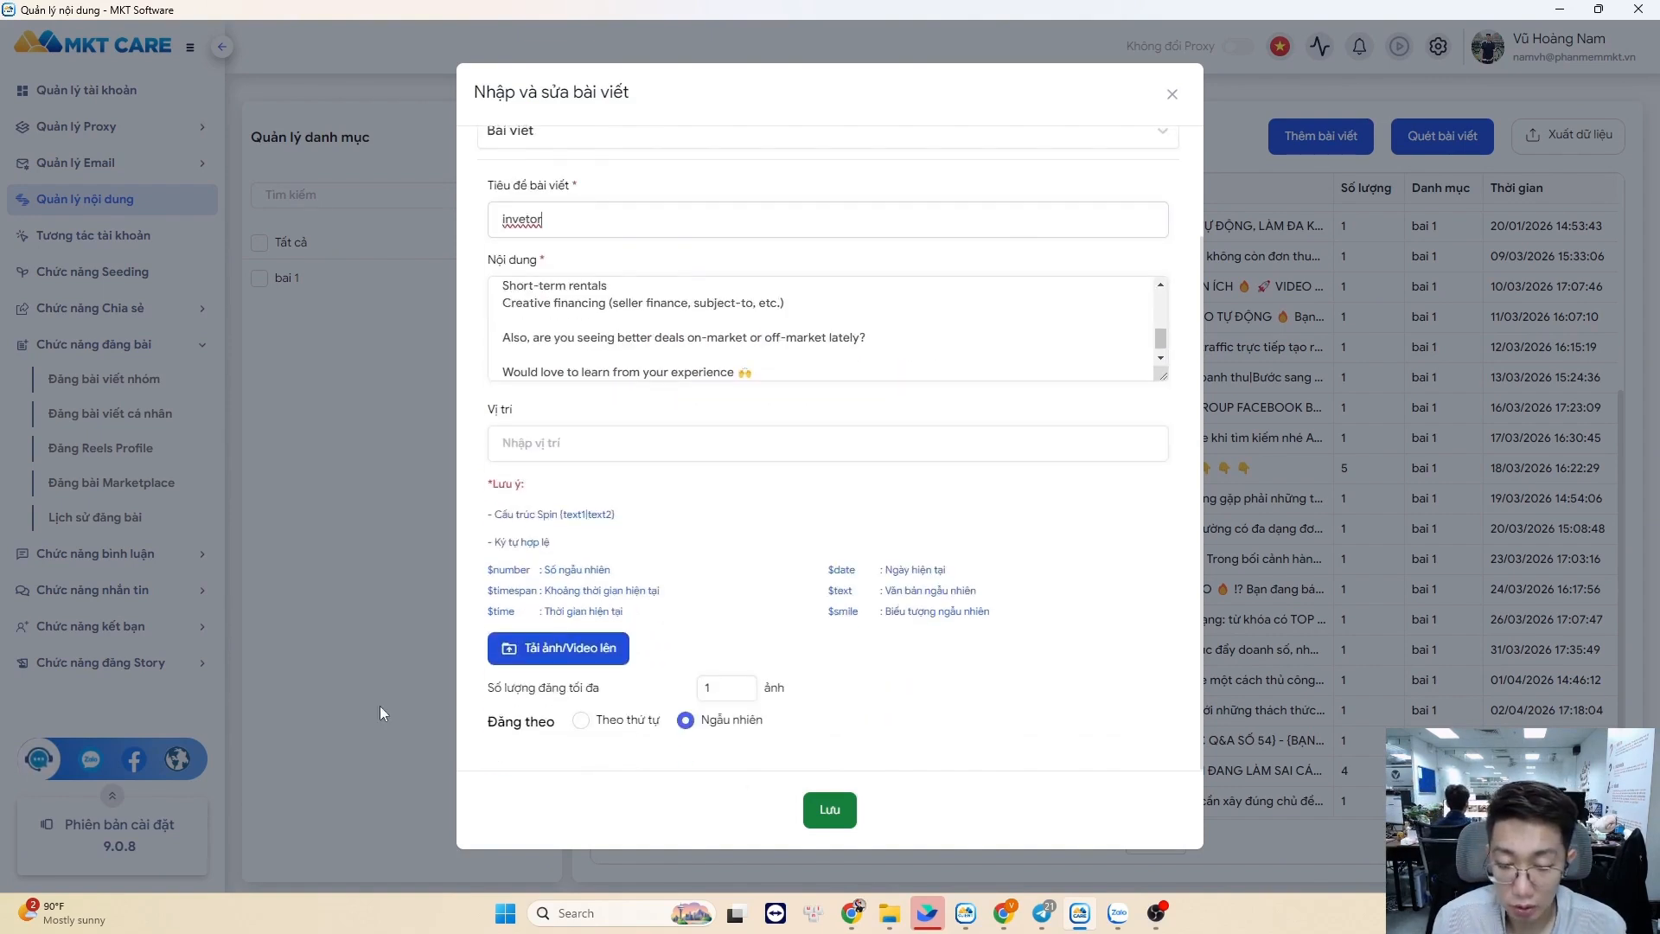
left_click(624, 721)
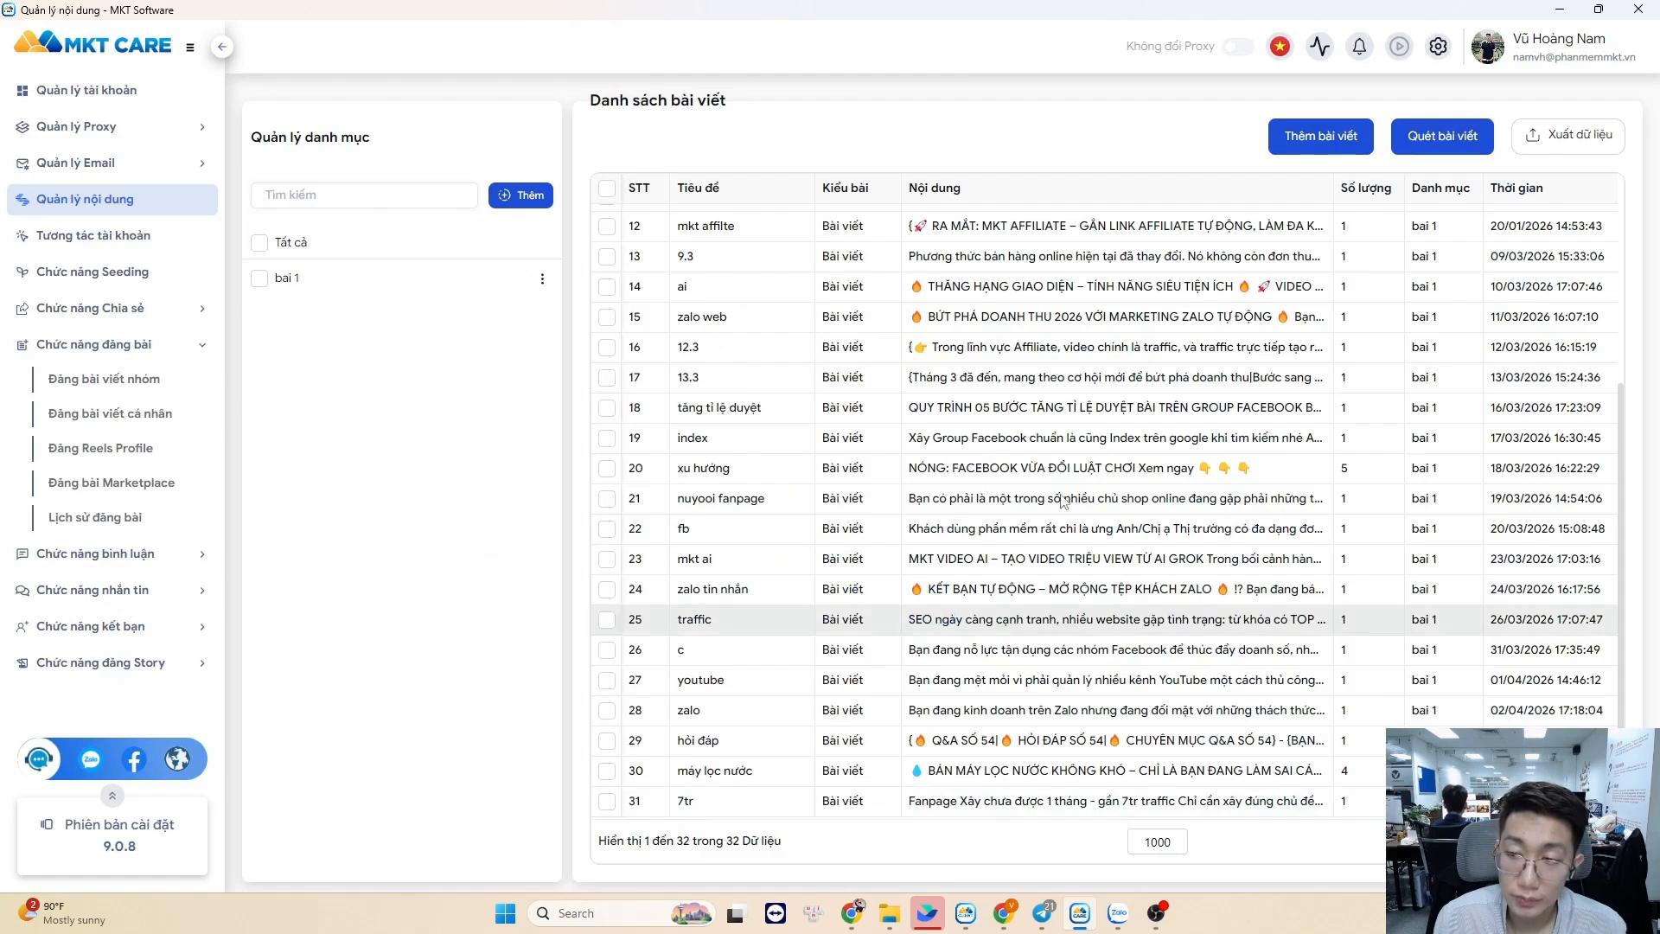
left_click(835, 811)
scroll(692, 328, "down", 1)
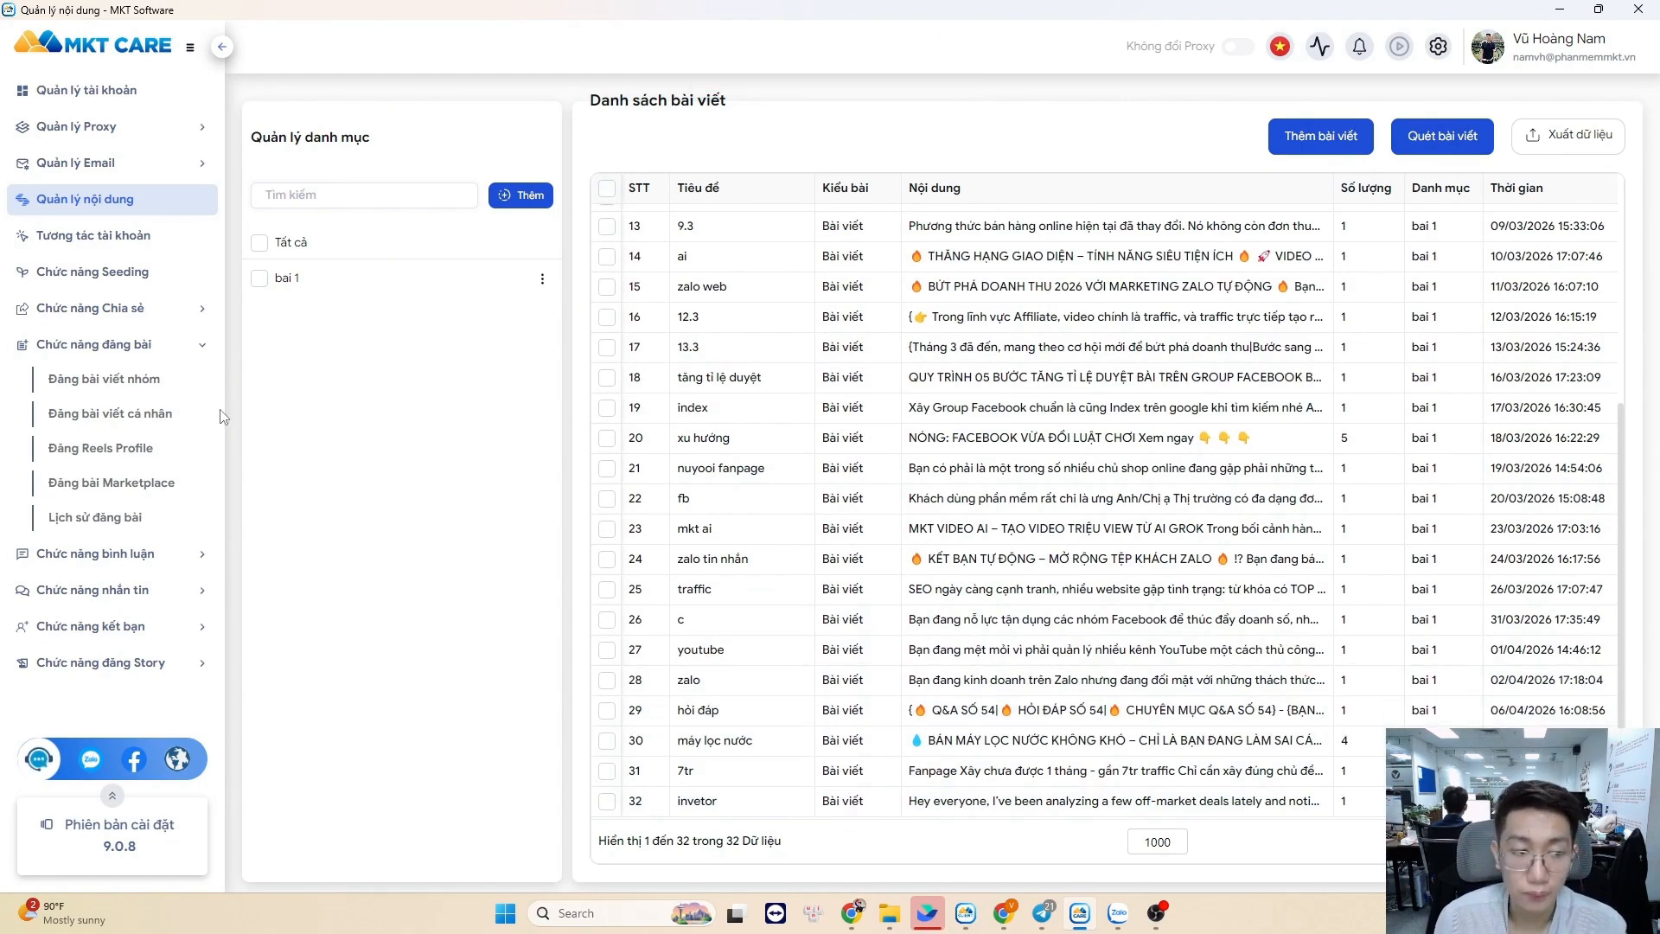
- Open the group posting function (Đăng bài viết nhóm) and switch the interface language to English
left_click(178, 385)
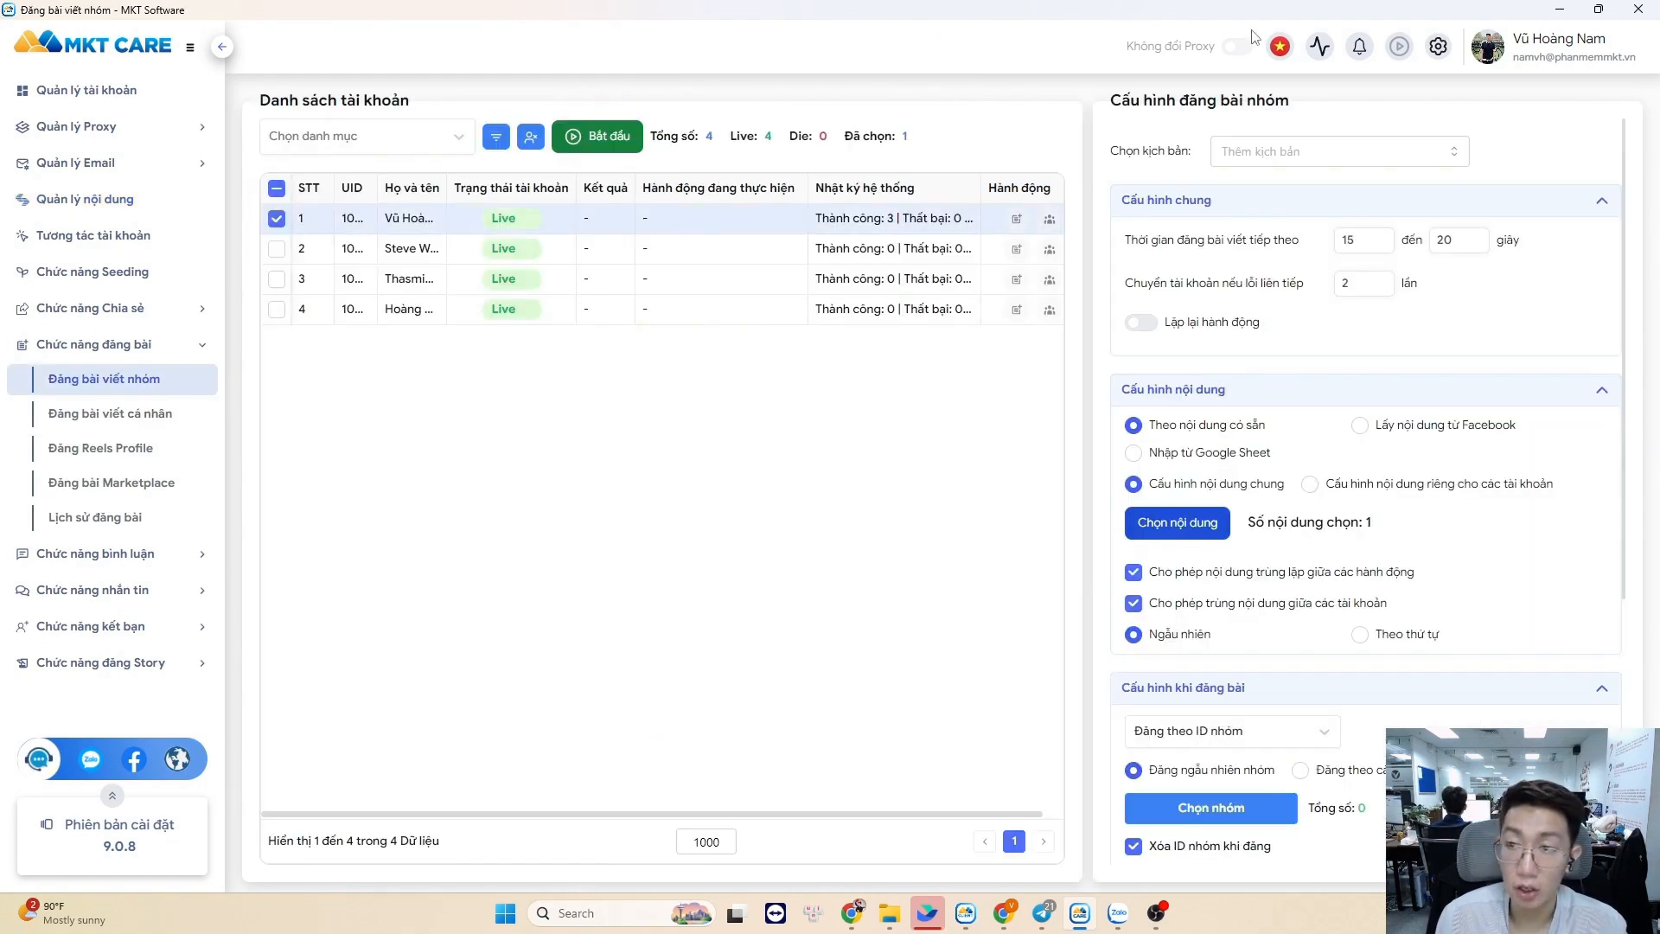
left_click(1280, 46)
left_click(1336, 88)
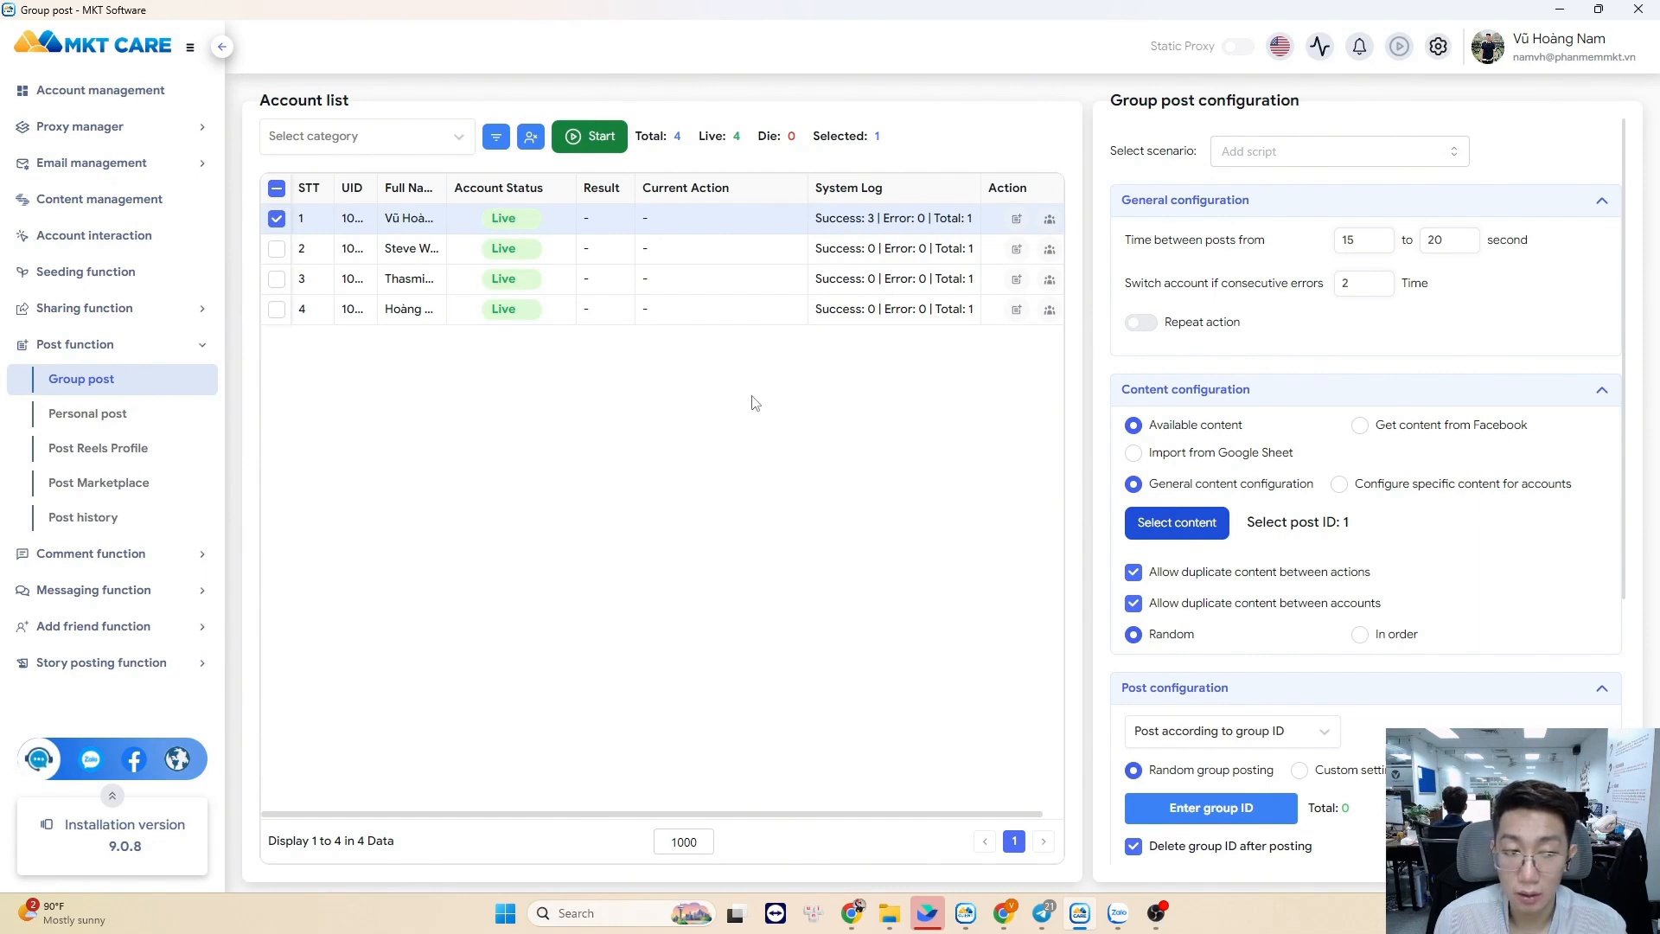
- Set the posting mode in the post configuration to "Post according to group"
scroll(1277, 655, "down", 1)
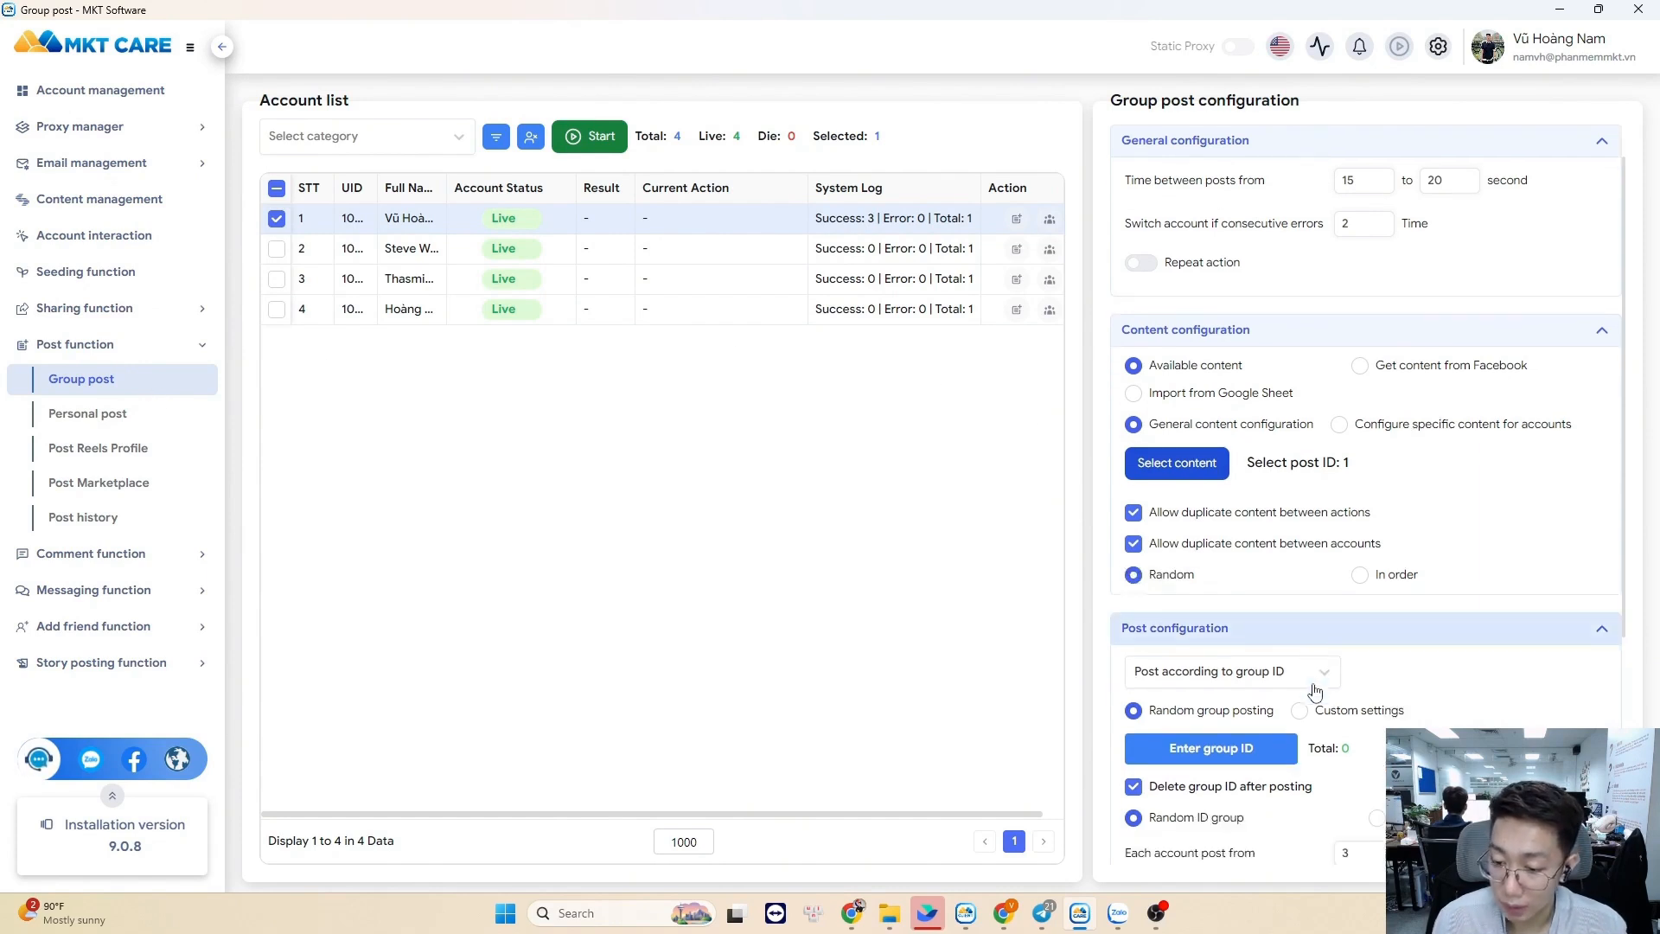
left_click(1325, 644)
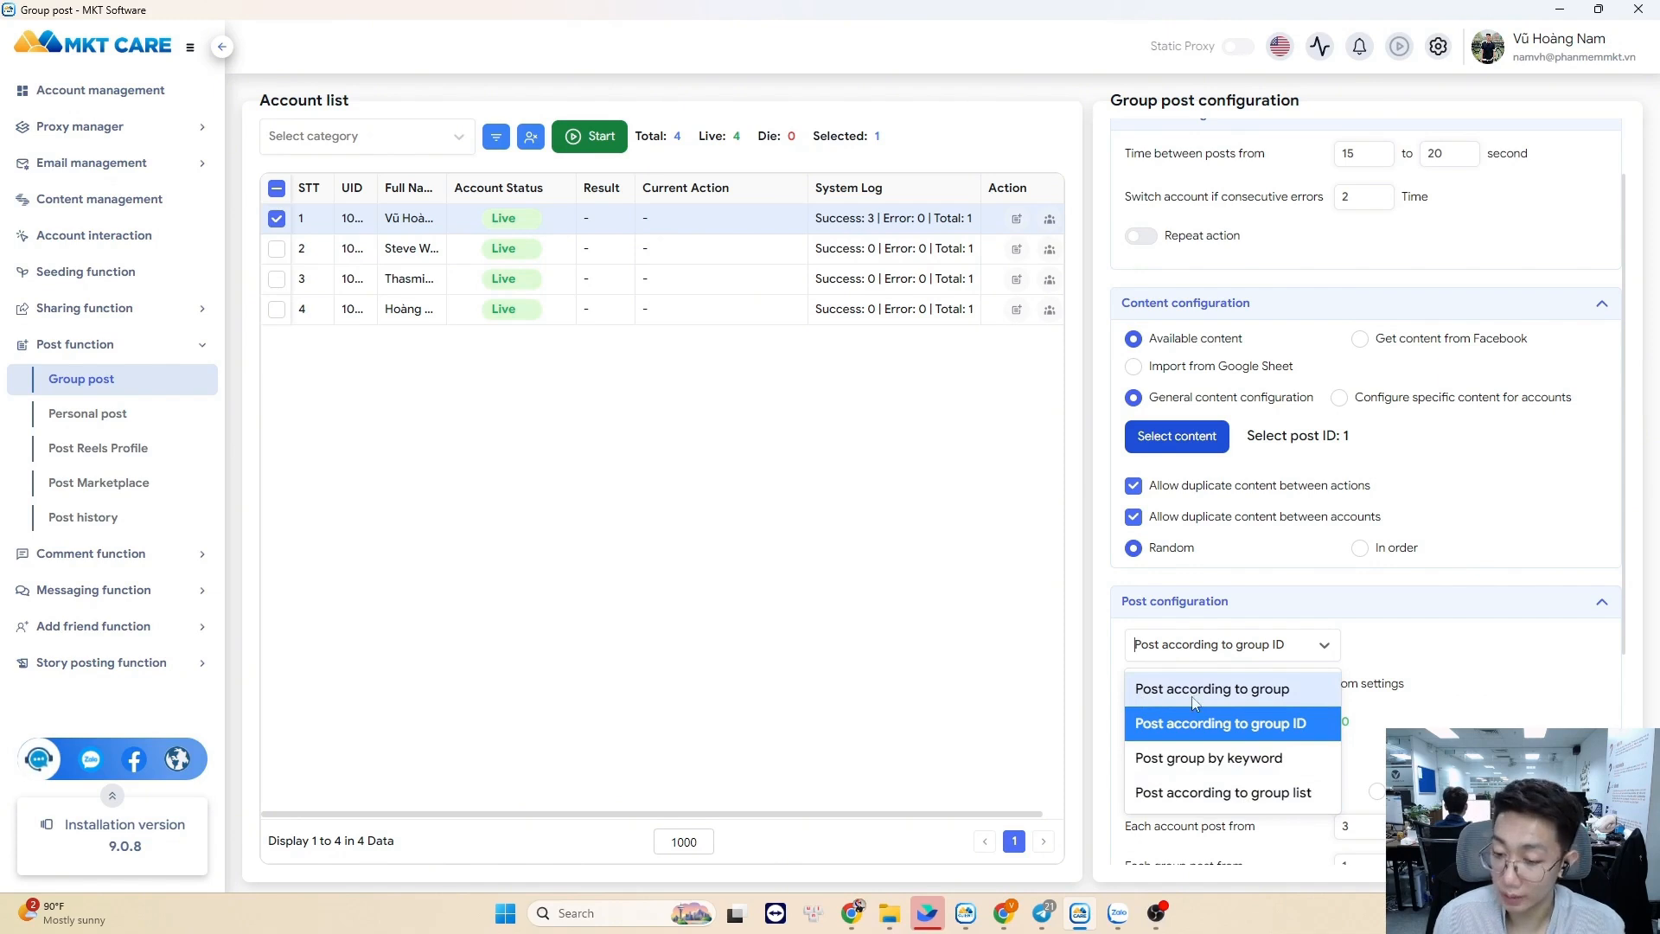
left_click(1216, 691)
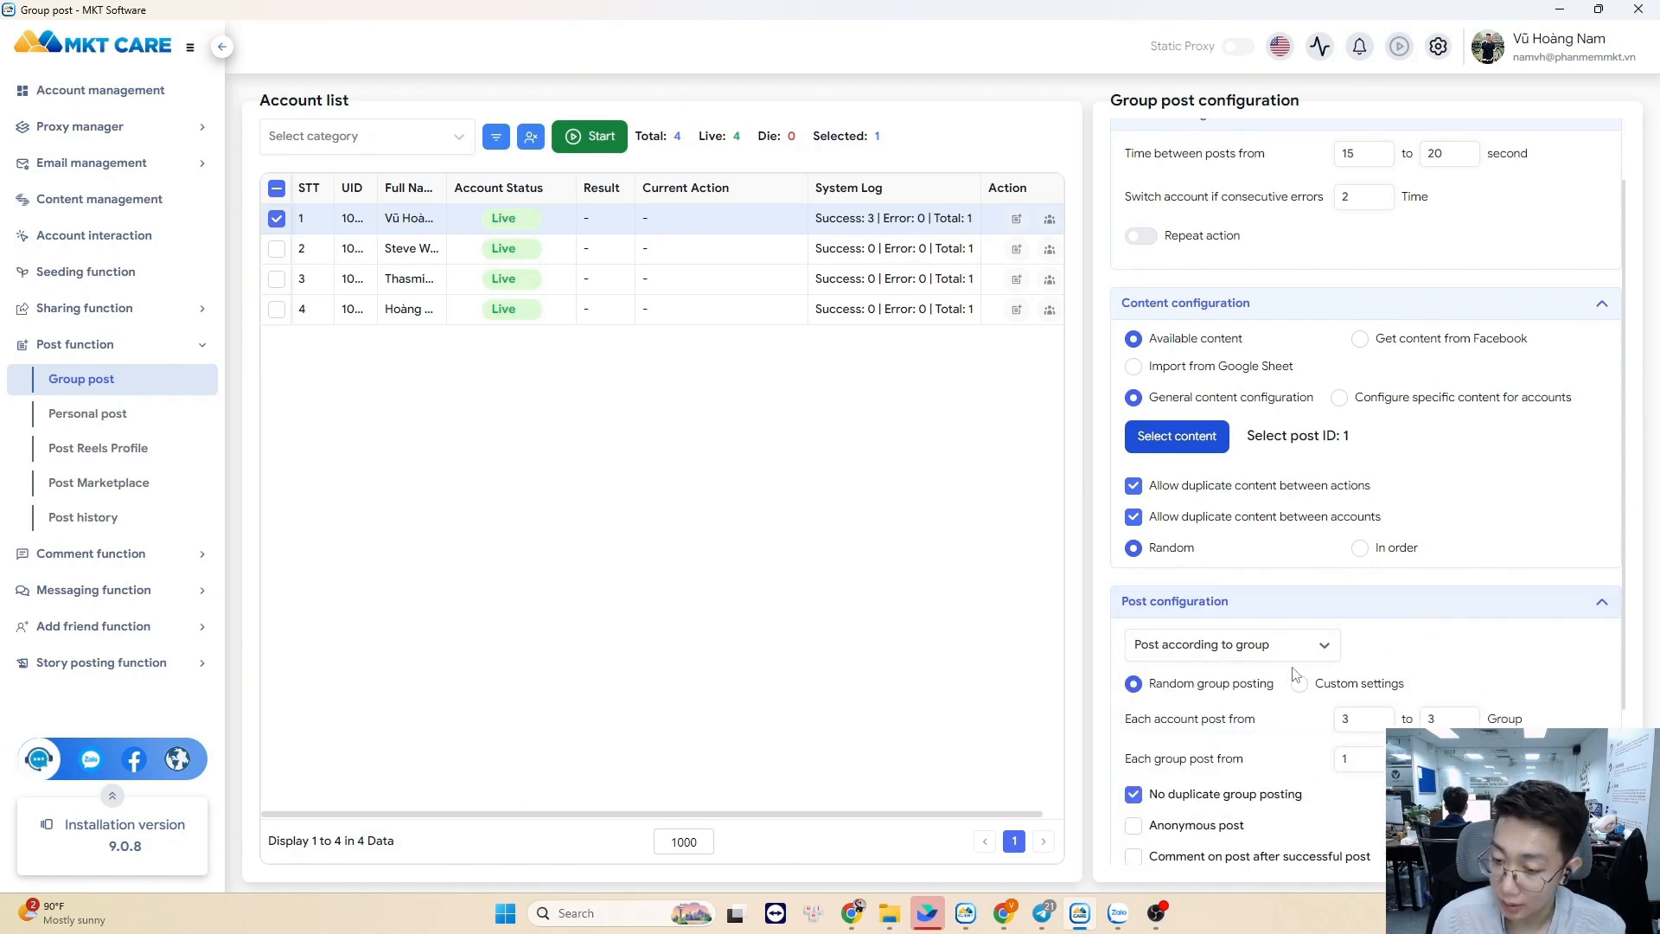
- Switch to MKT Client and launch the MKT UID application from its product list
left_click(966, 913)
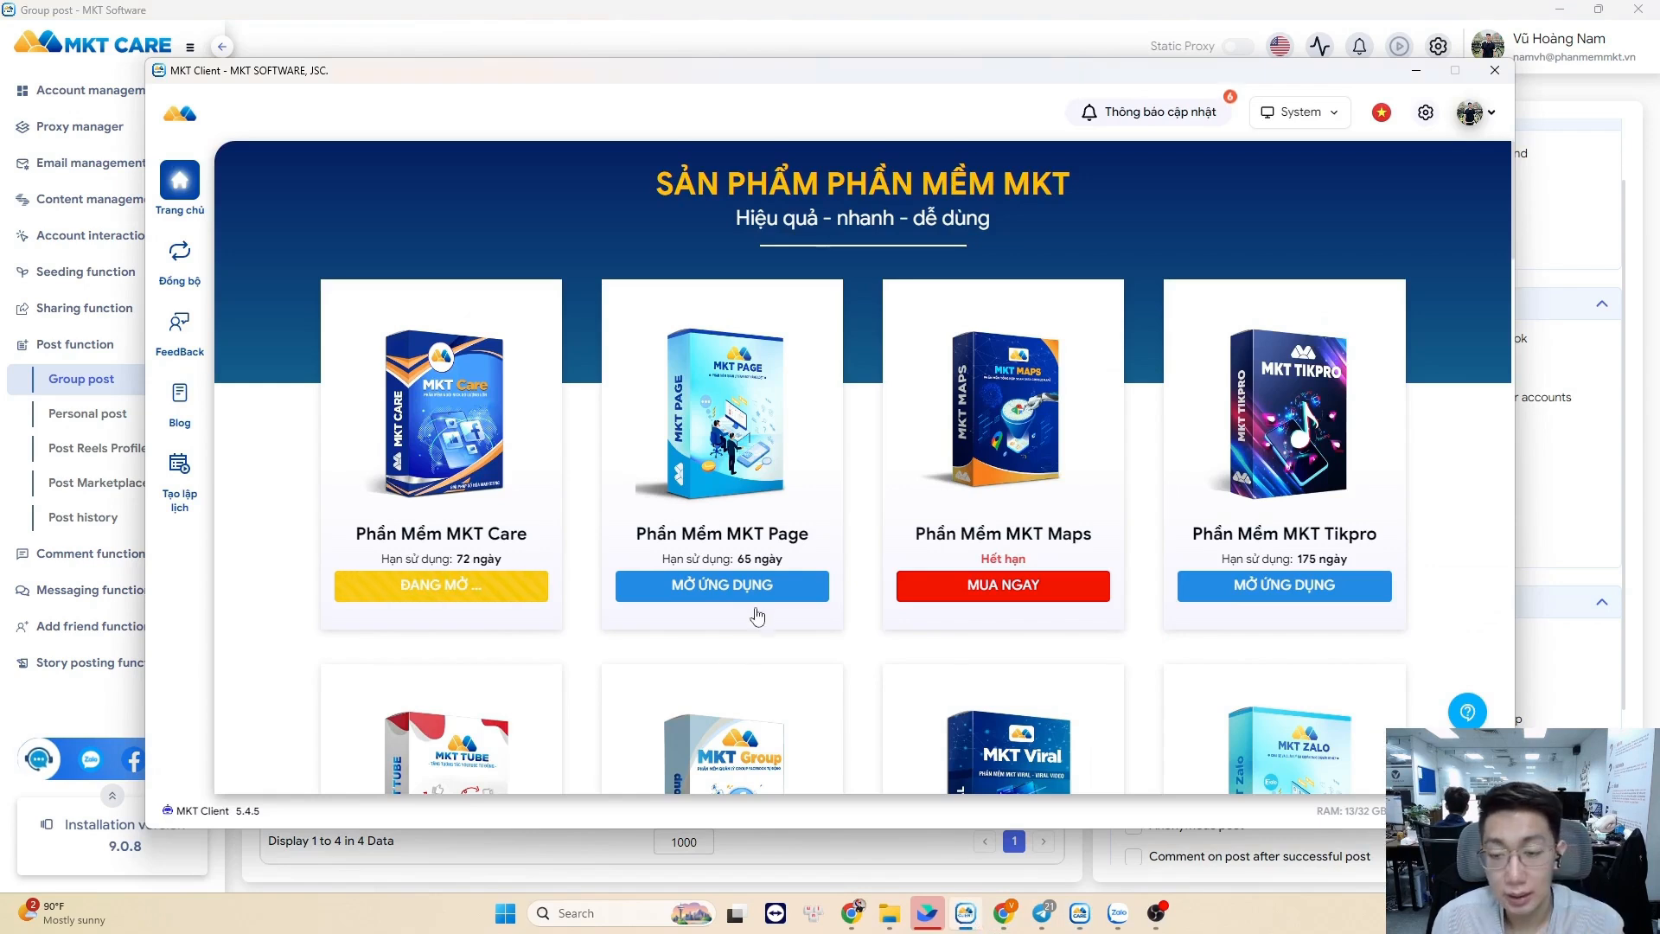
scroll(755, 620, "down", 5)
scroll(802, 537, "down", 4)
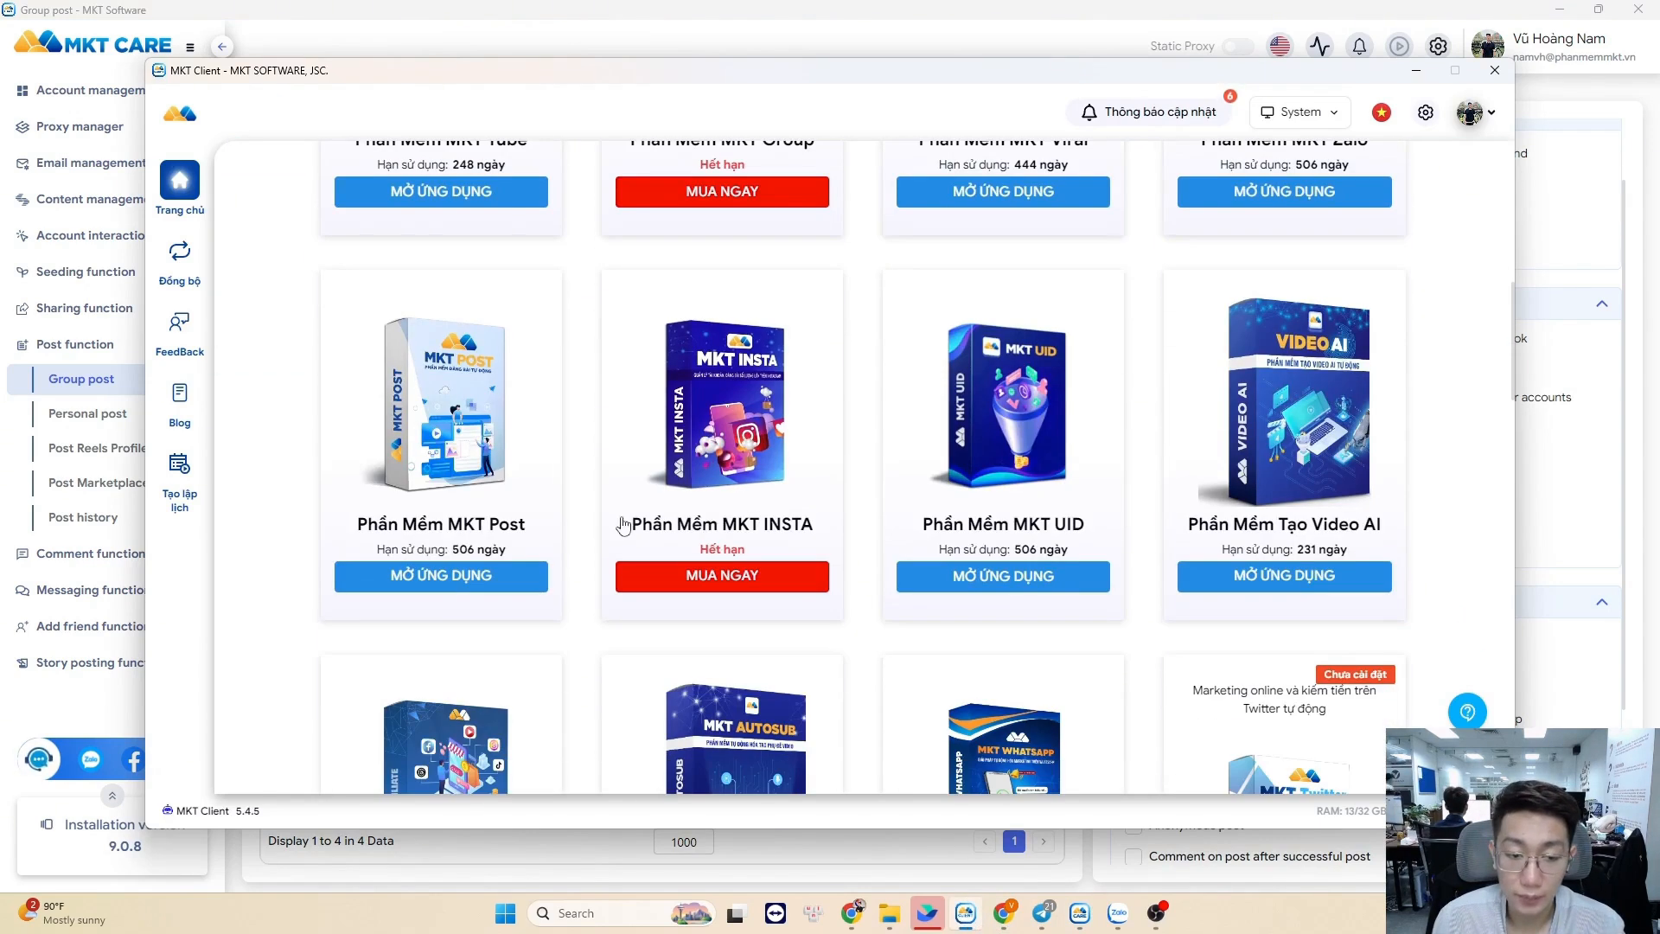
left_click(1030, 592)
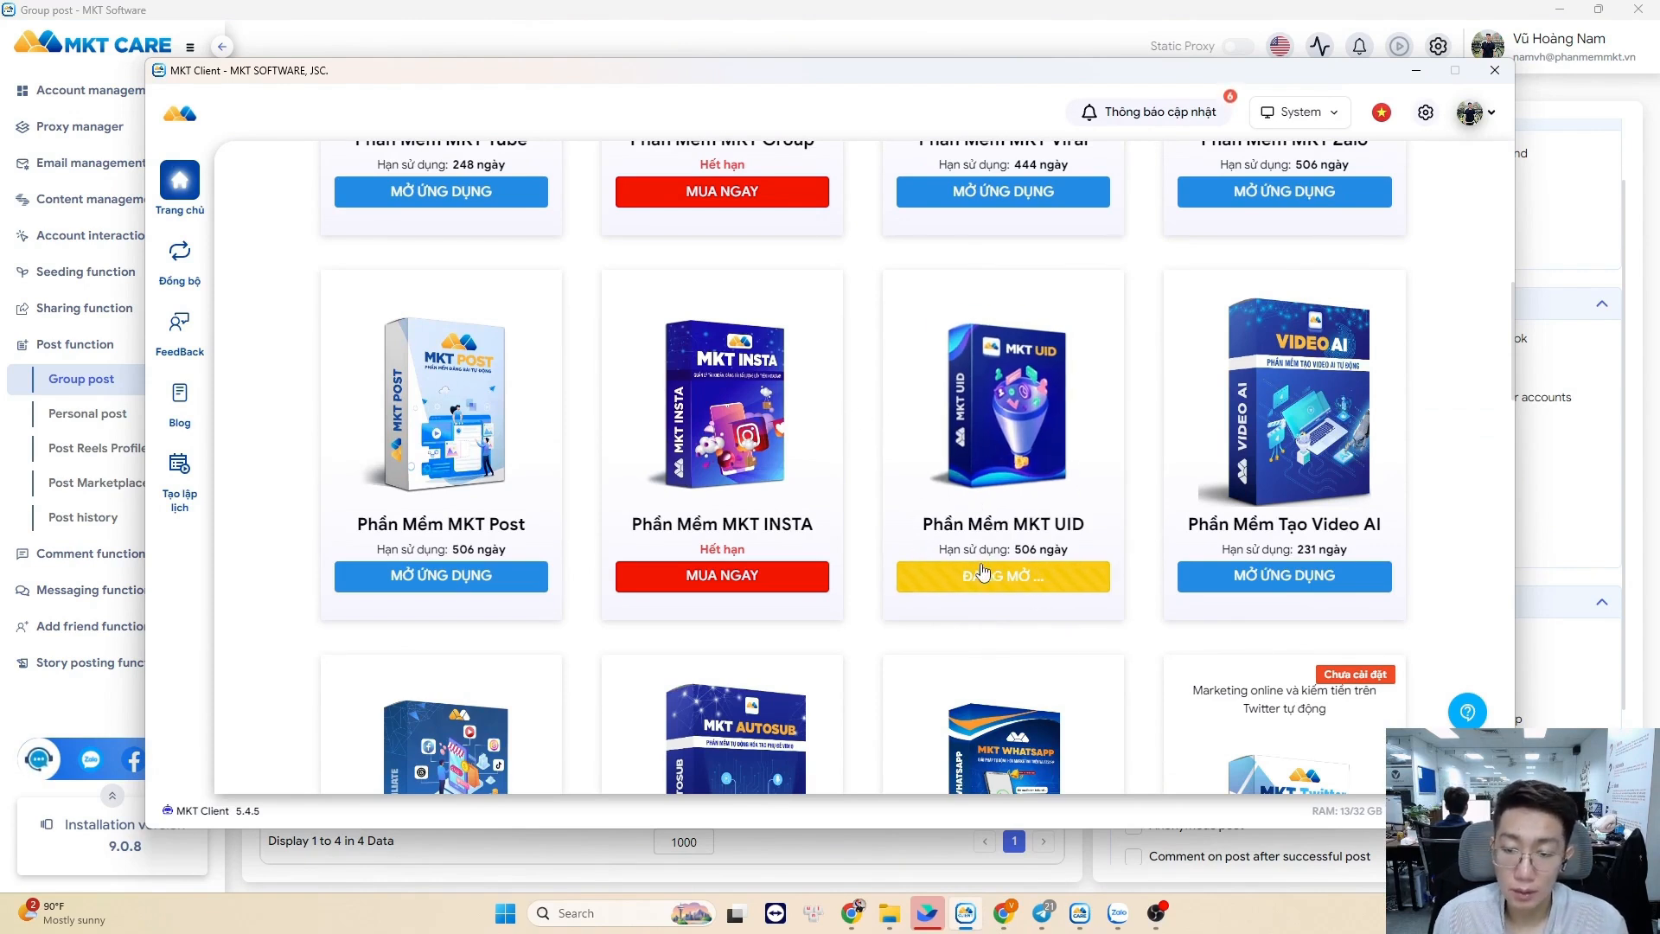
left_click(1079, 913)
left_click(1080, 913)
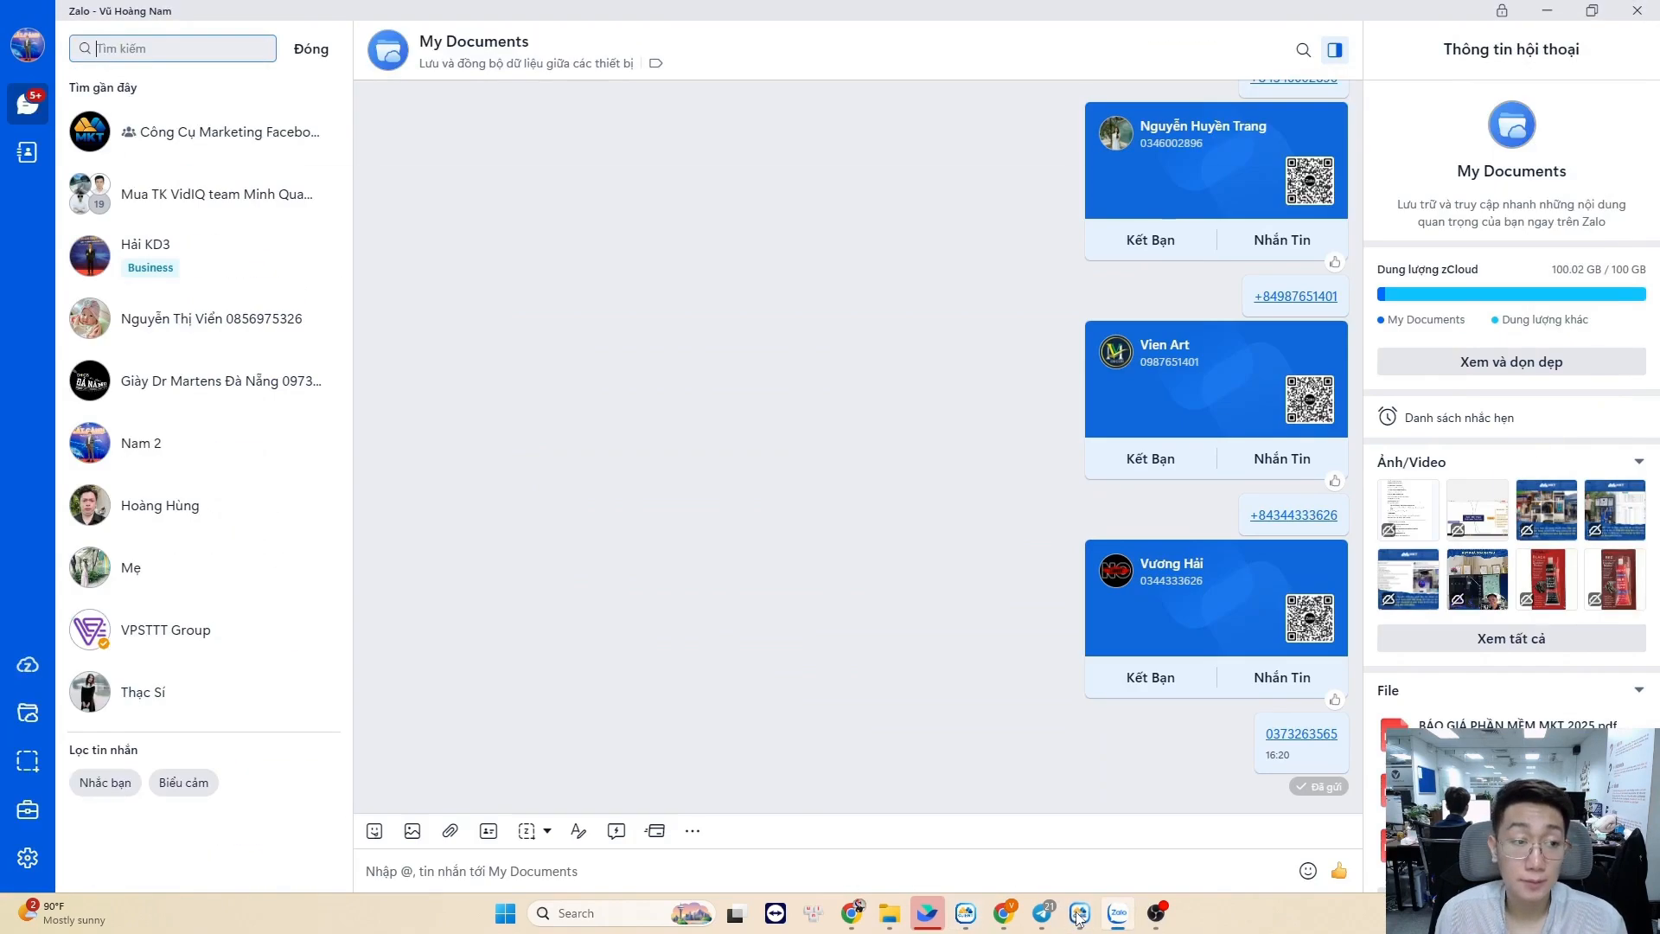
left_click(1156, 913)
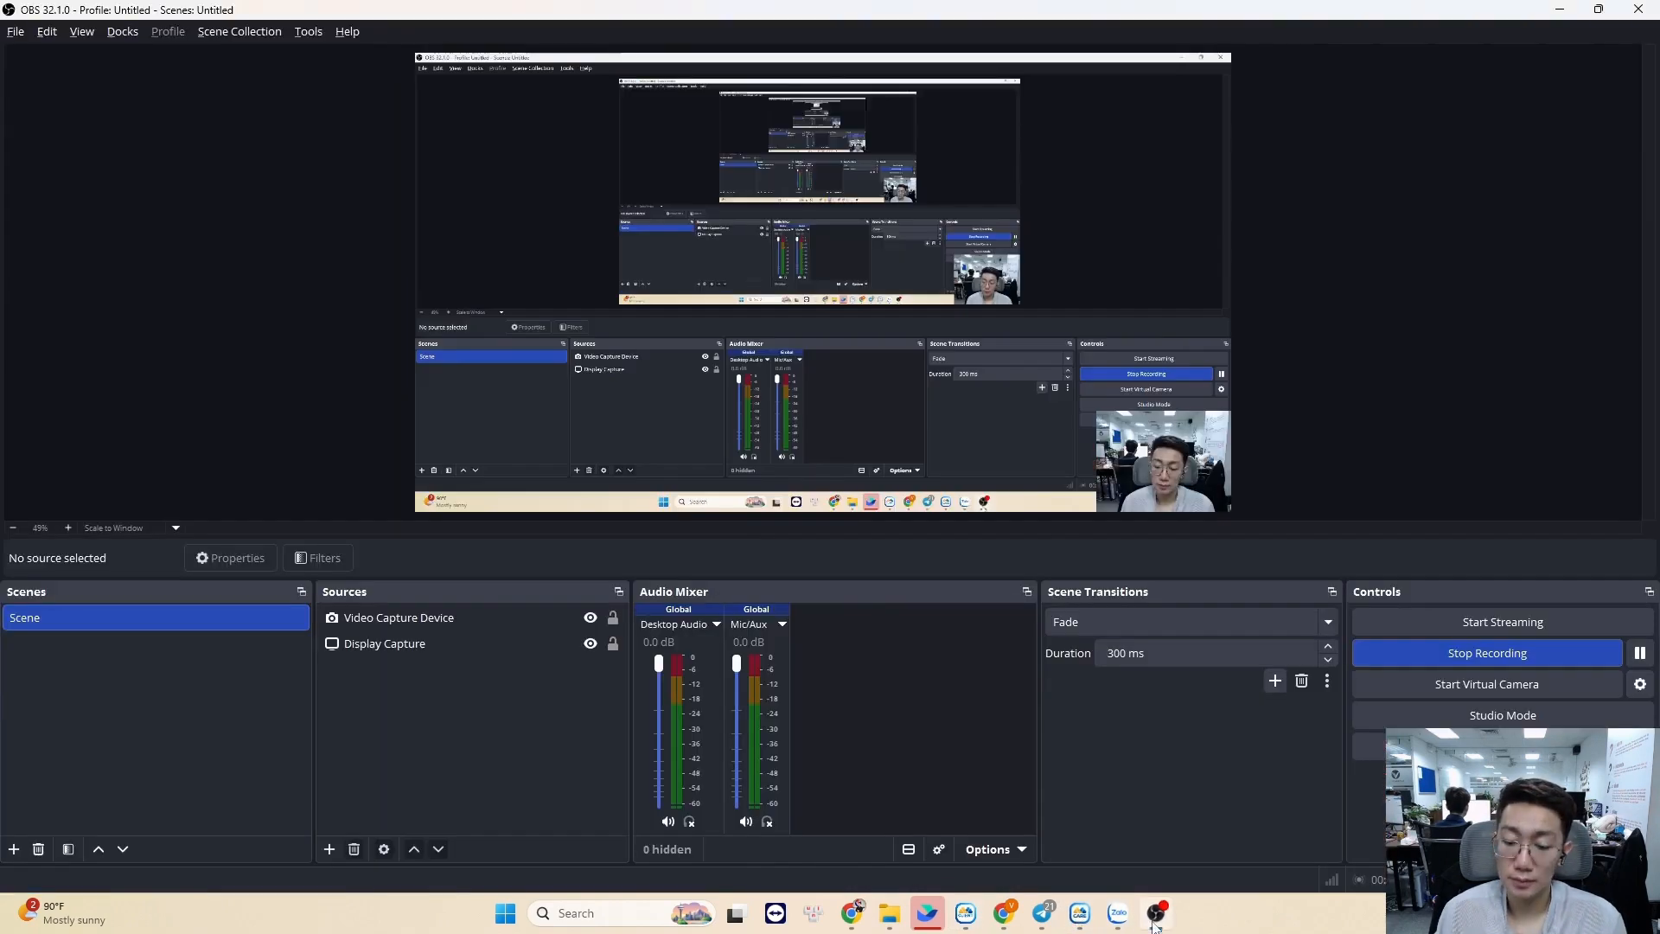
left_click(1079, 913)
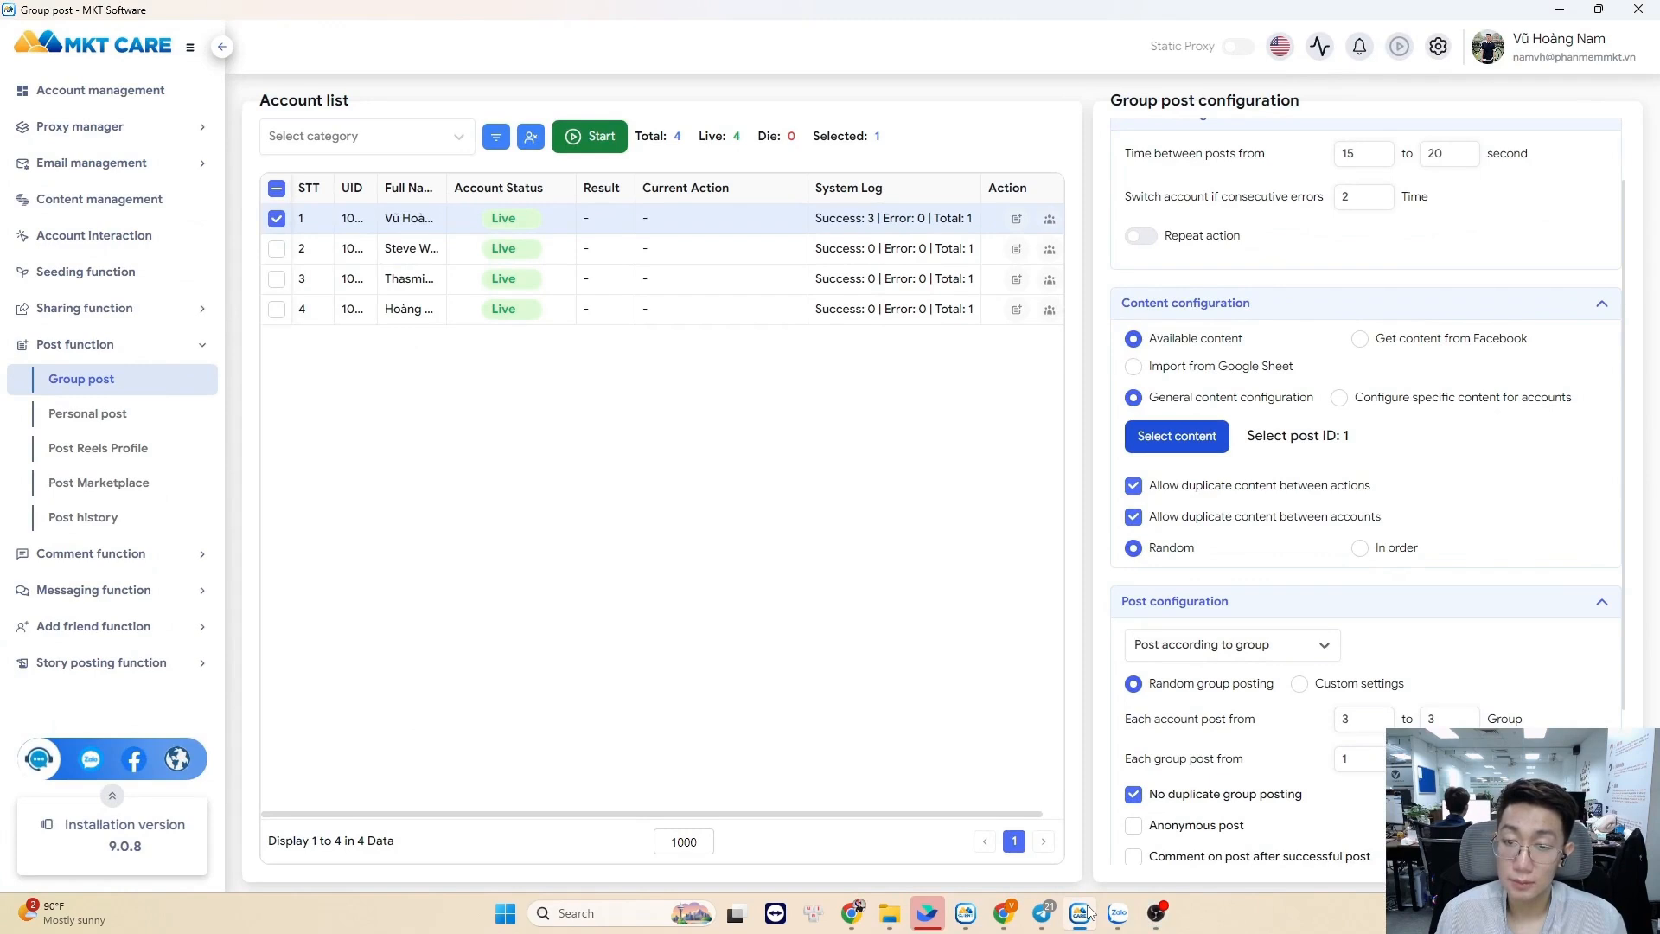
mouse_move(1112, 910)
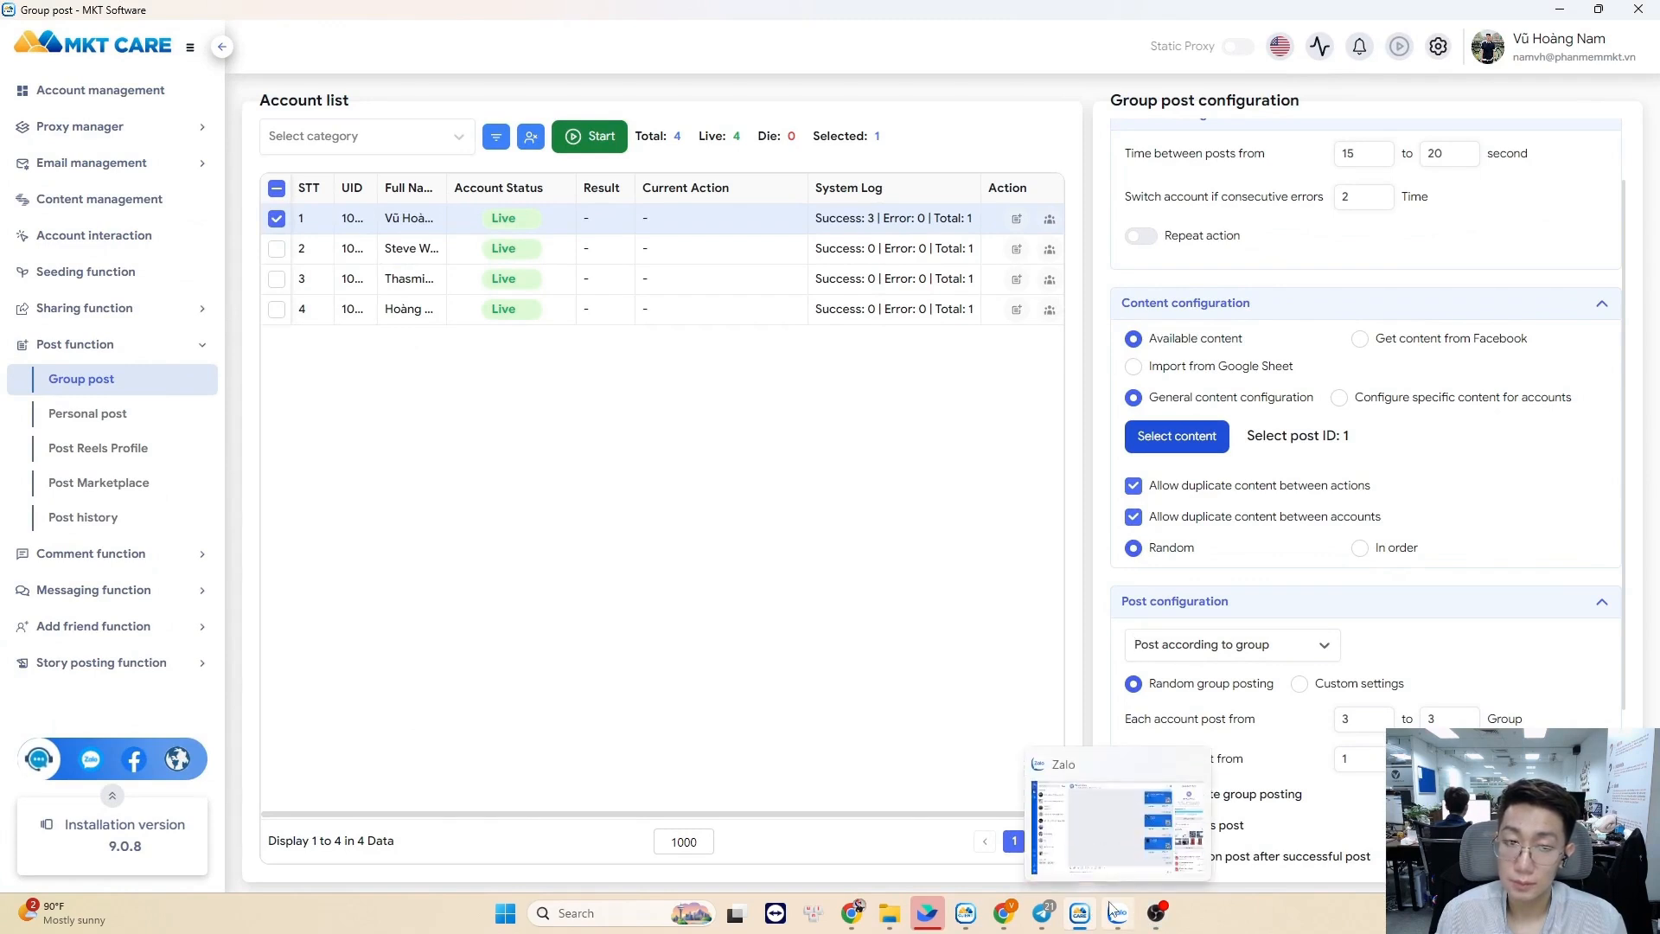
left_click(1135, 642)
type("3333333333333333333333333")
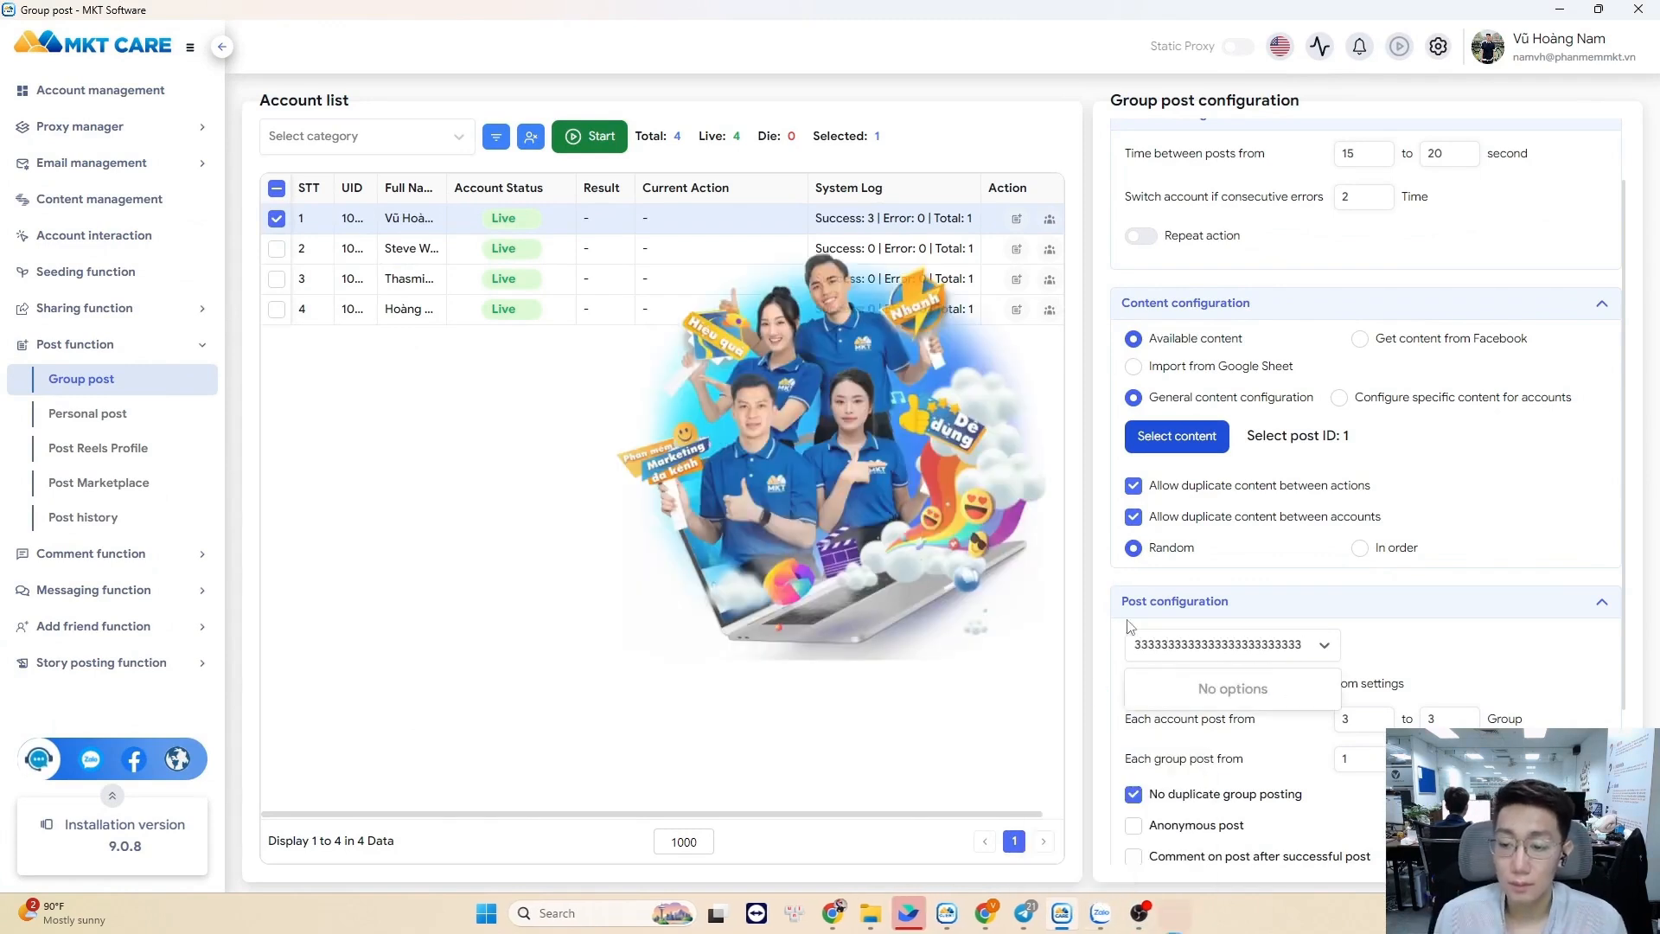
double_click(1291, 651)
key("BackSpace")
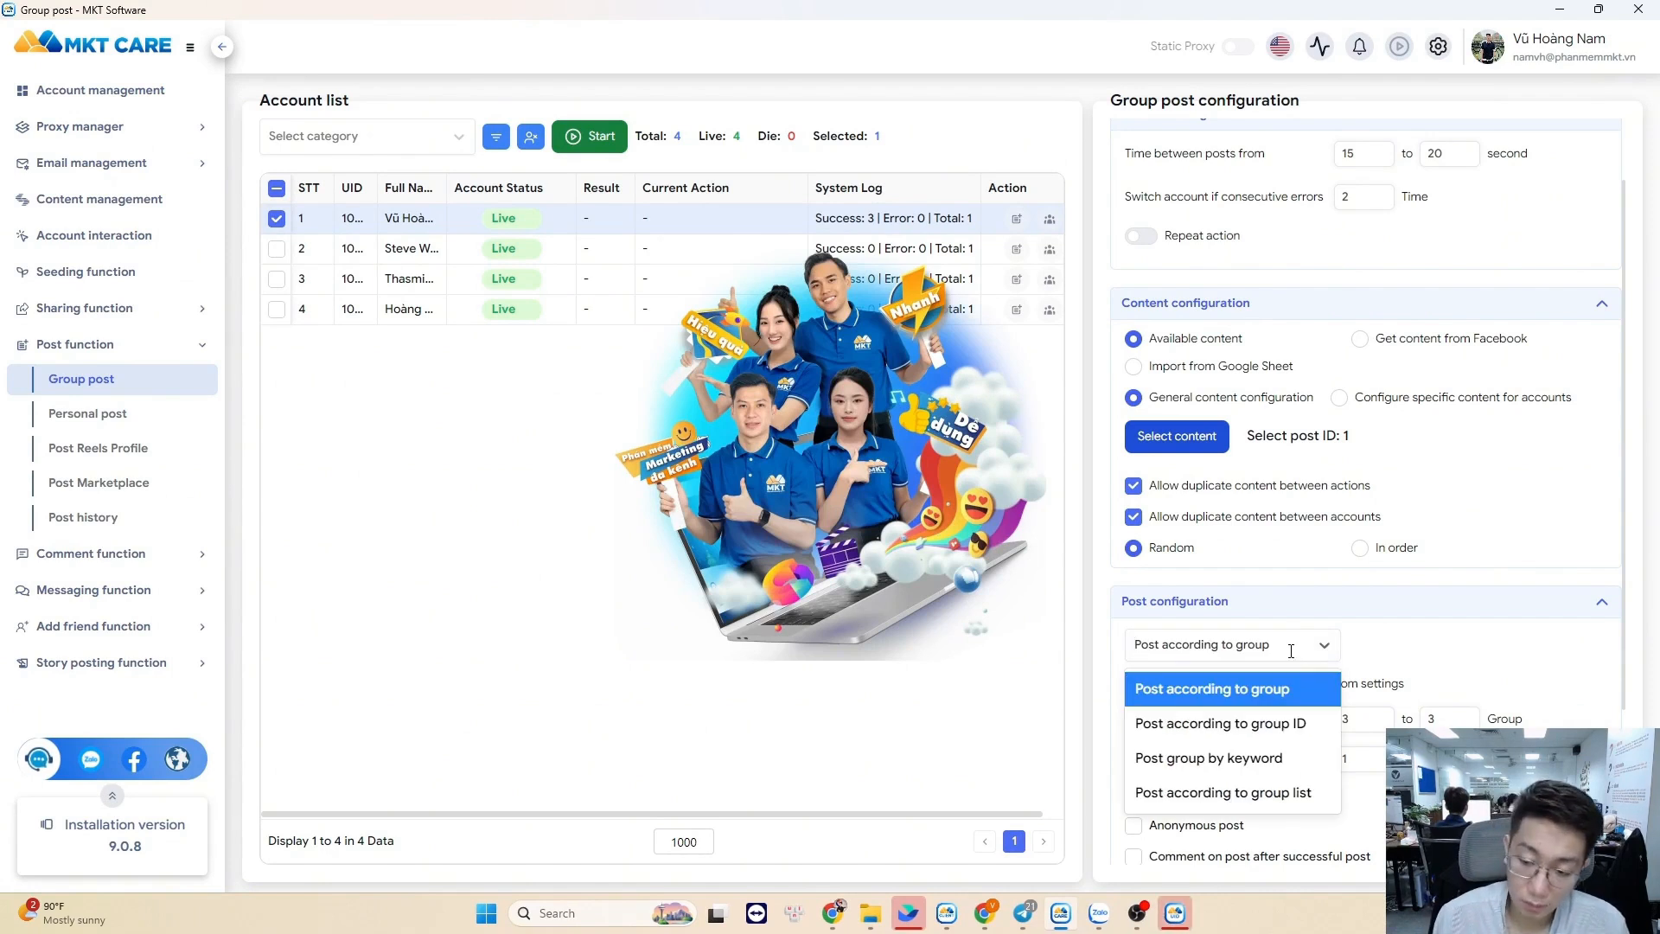
left_click(443, 471)
- Open the Scan Group ID function in MKT UID
mouse_move(819, 908)
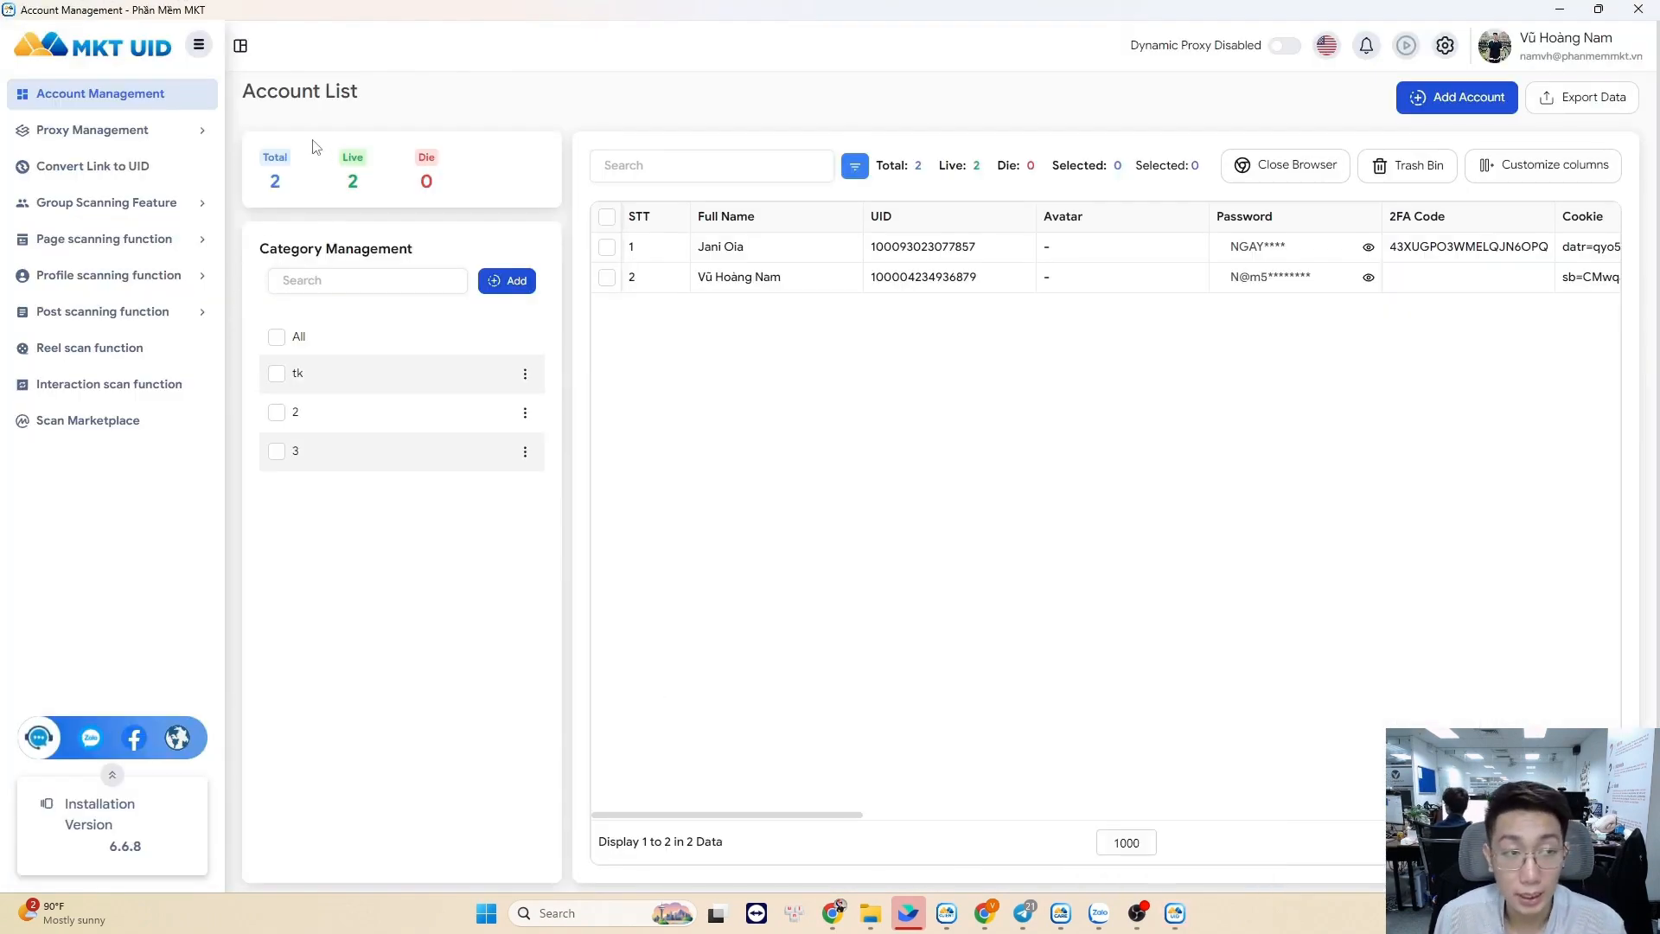
left_click(147, 201)
left_click(139, 236)
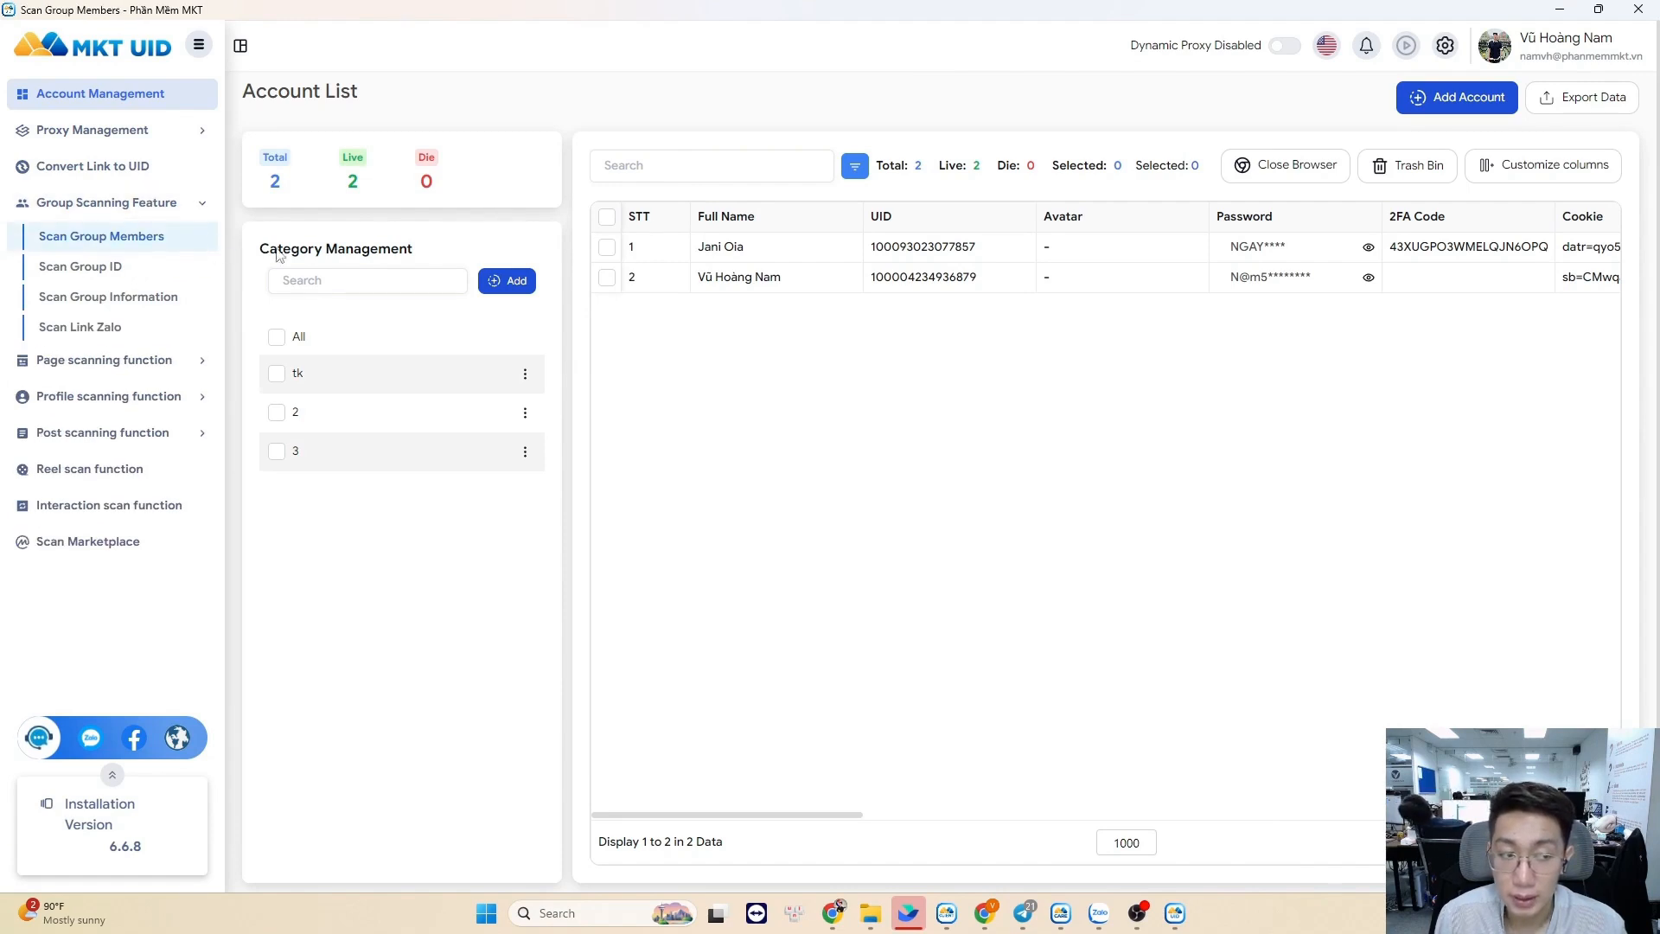
left_click(168, 269)
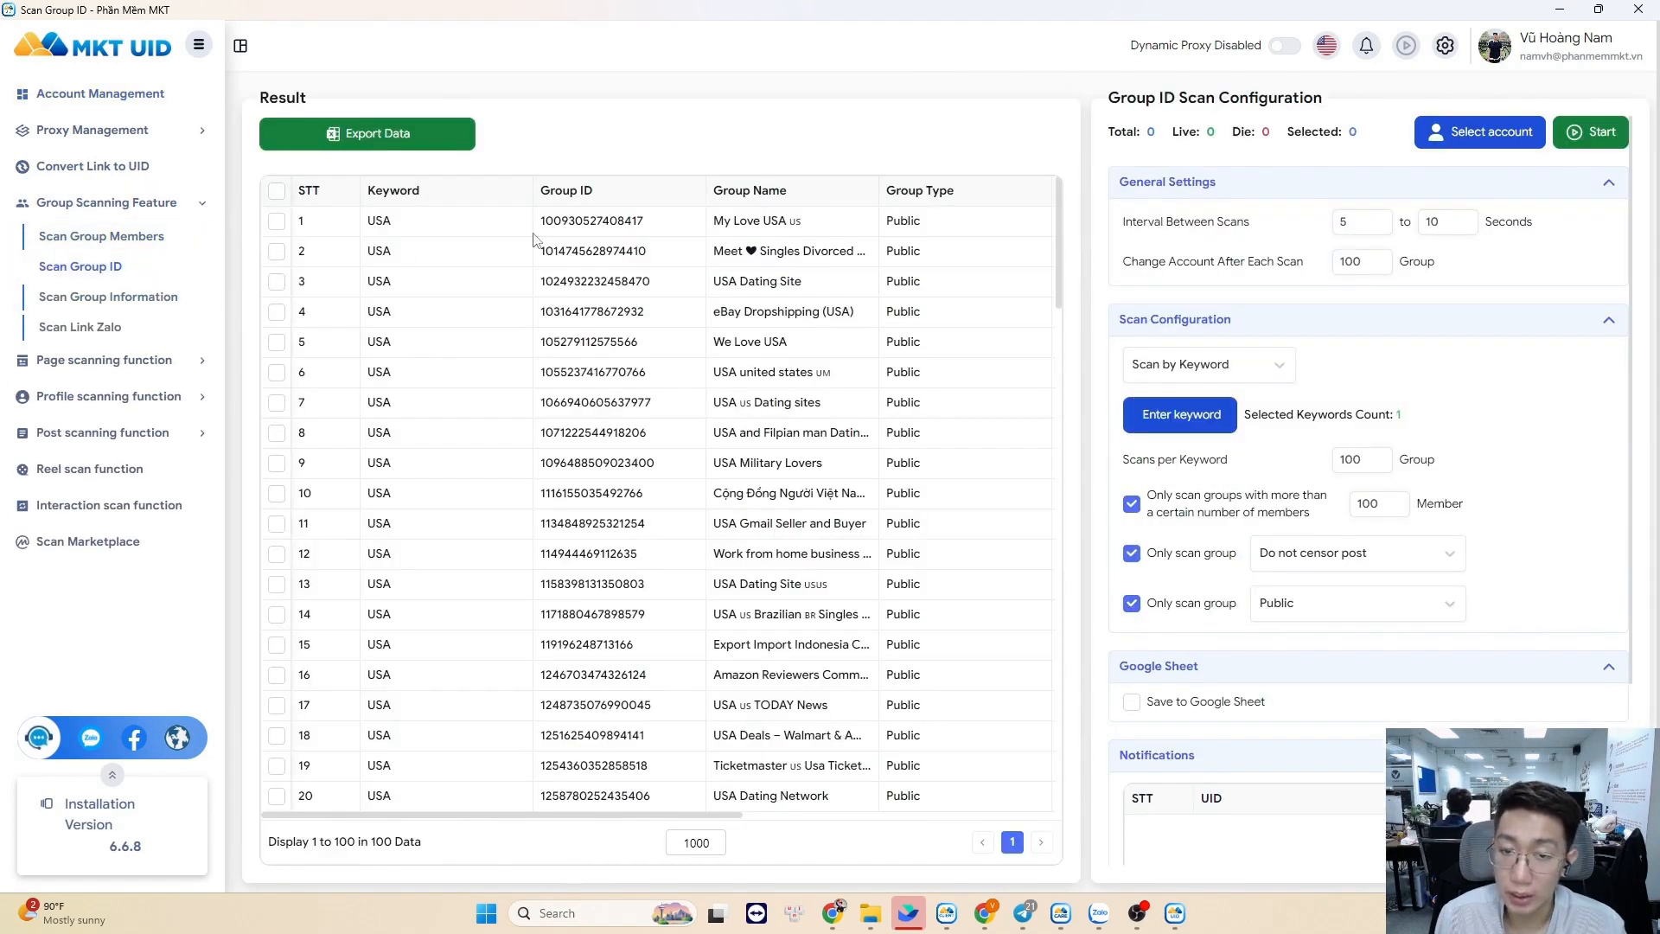
- Replace the scan keyword with "real estate investors" and save the keyword list
left_click(1209, 415)
key("ctrl+a")
key("super+v")
scroll(686, 485, "down", 1)
left_click(683, 639)
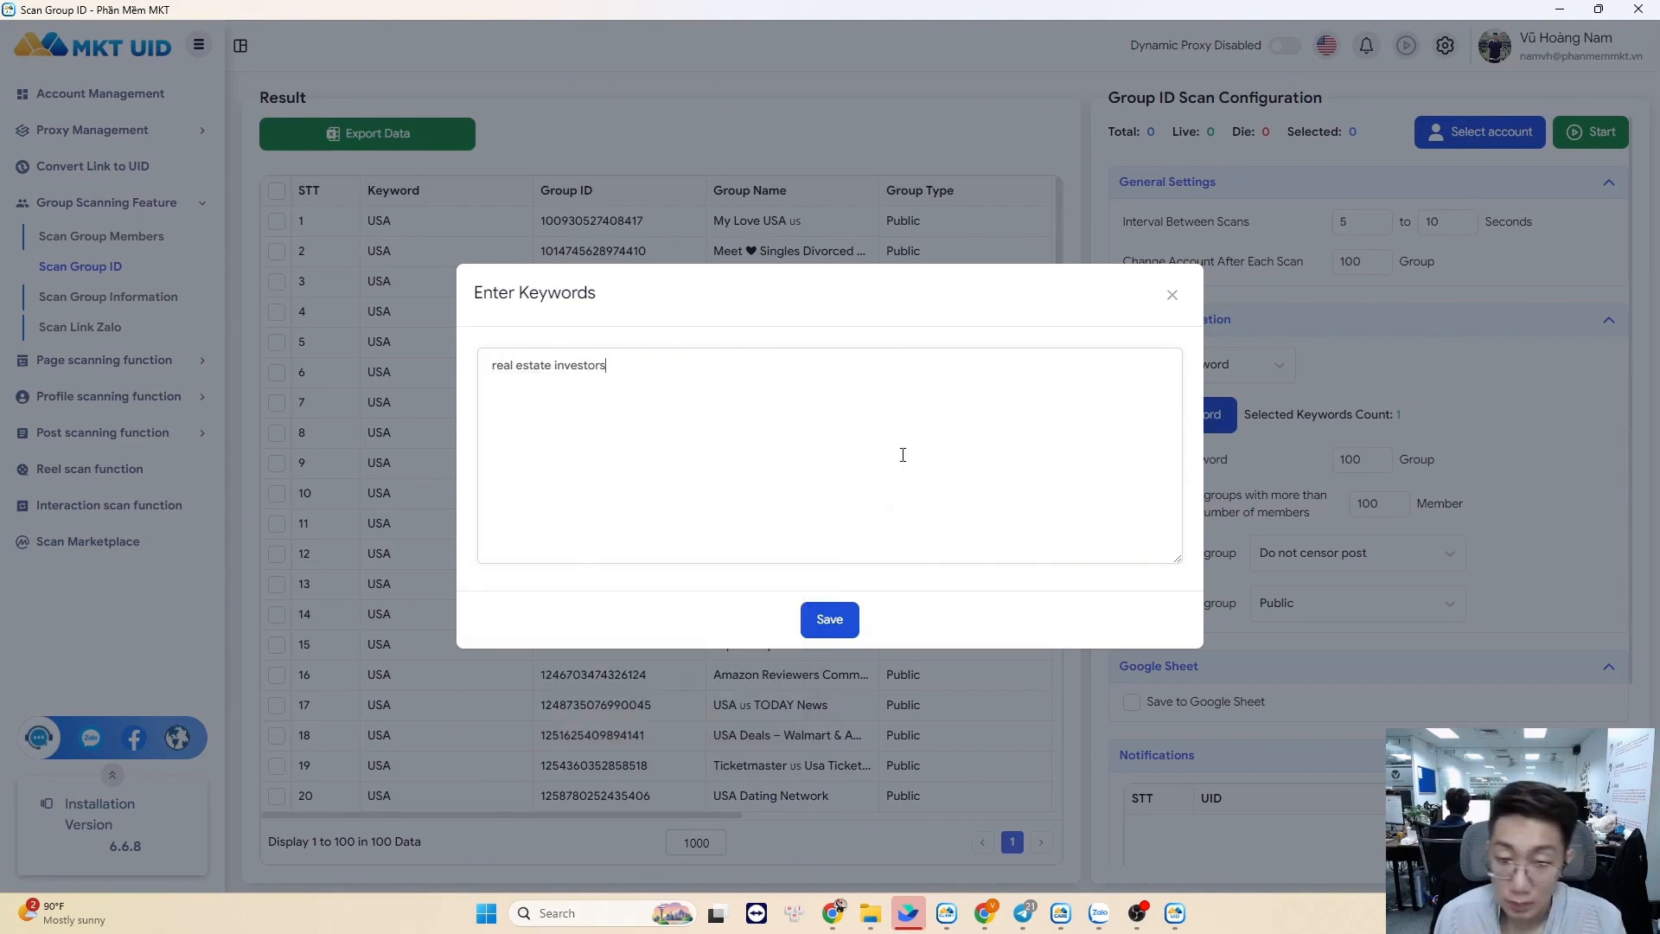
left_click(834, 621)
- Choose the second listed account for scanning and start the group ID scan
left_click(1479, 131)
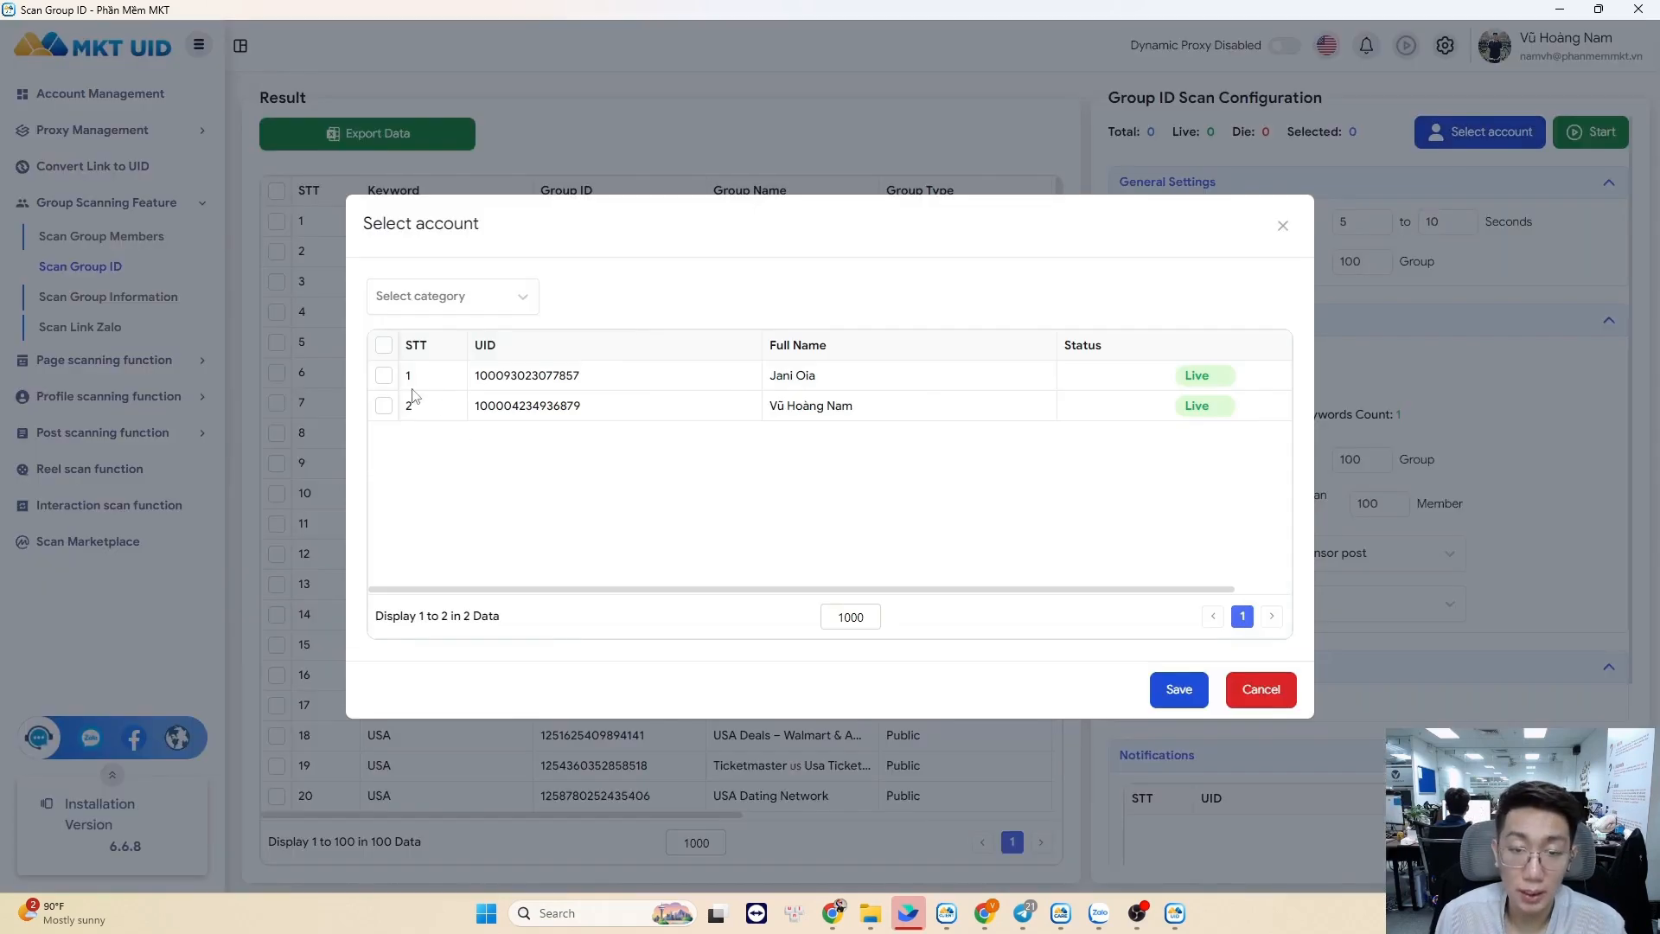
left_click(384, 406)
left_click(1176, 689)
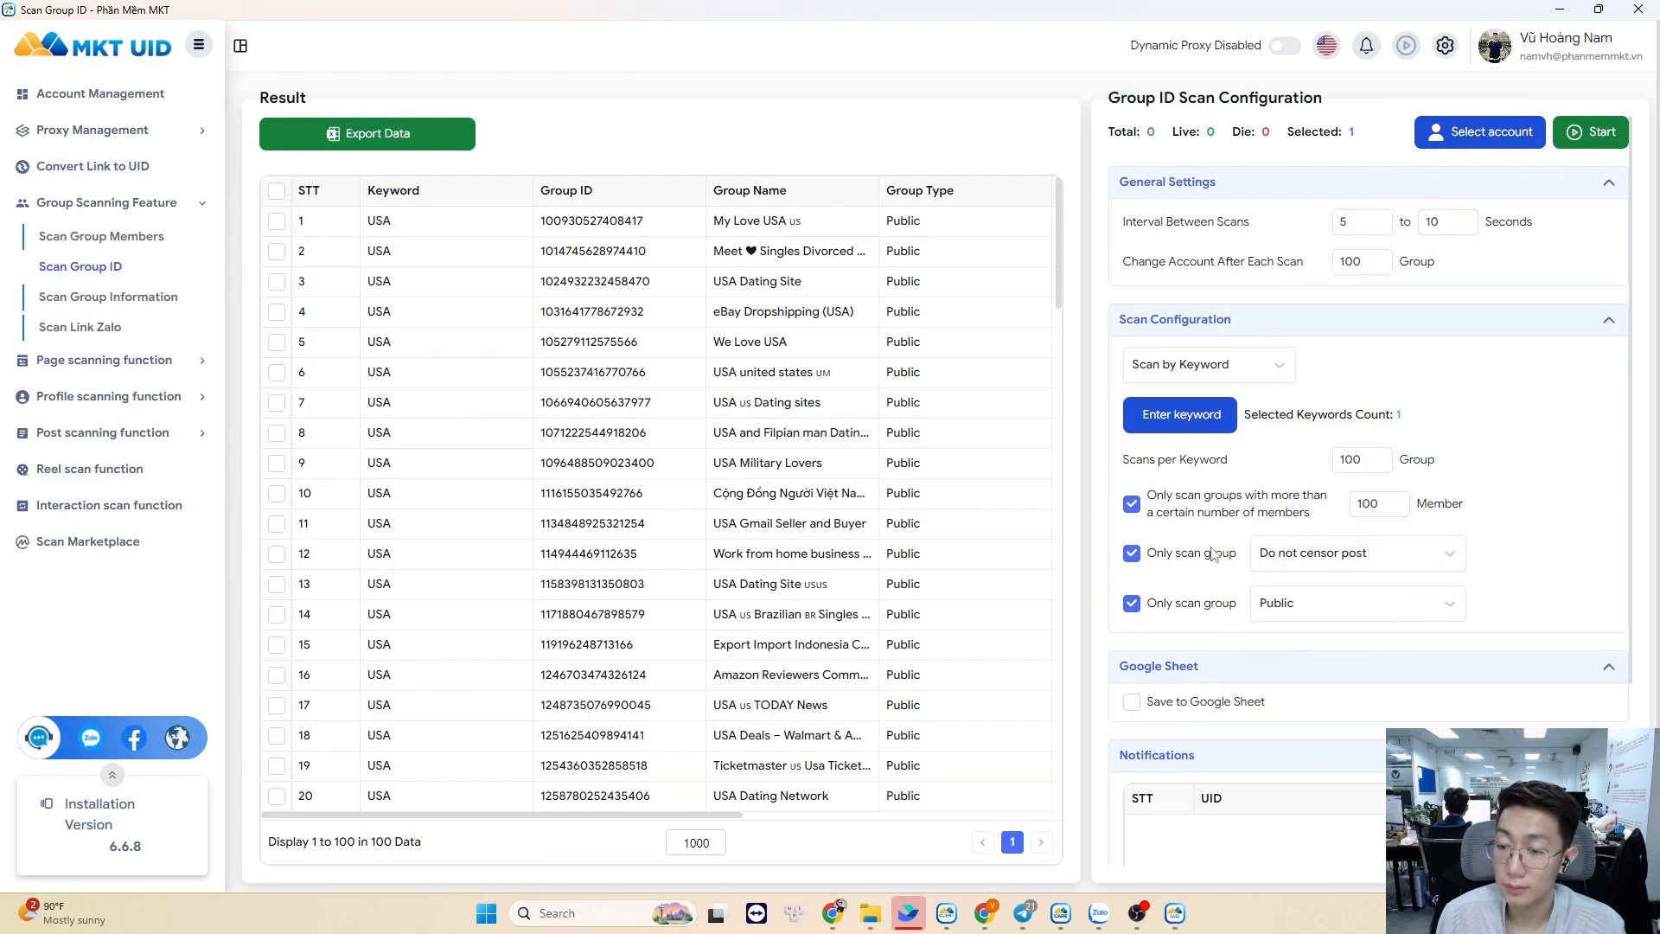
left_click(1591, 131)
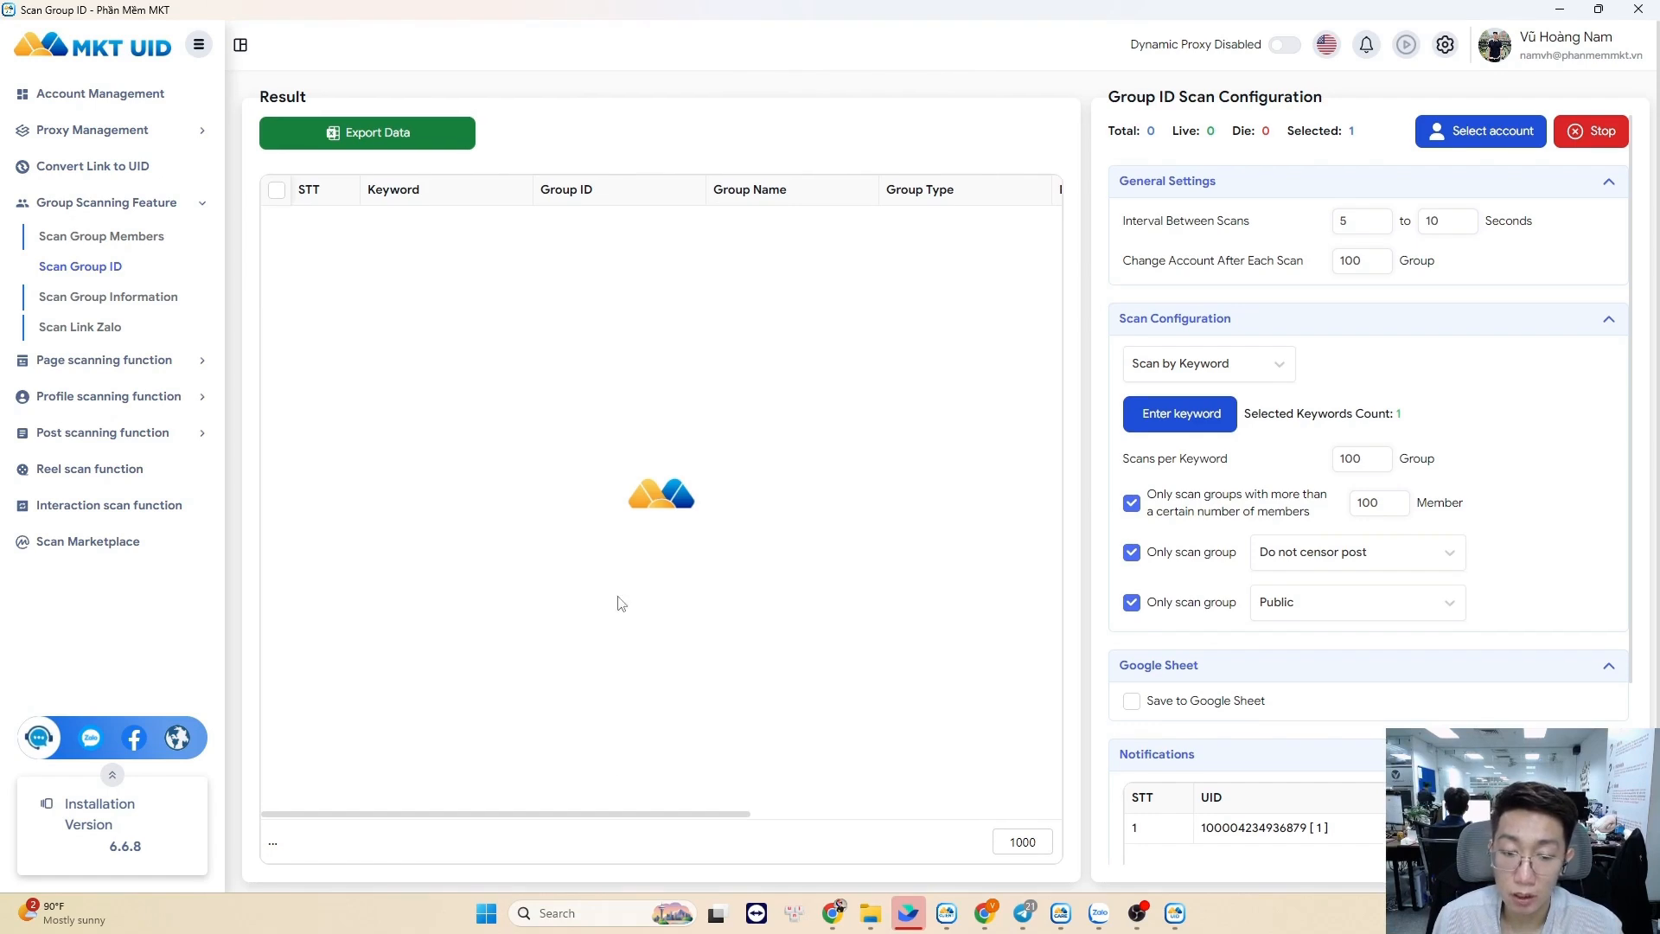
- Examine the scanned groups' names, member counts and censorship status in the results table
left_click_drag(728, 823, 986, 819)
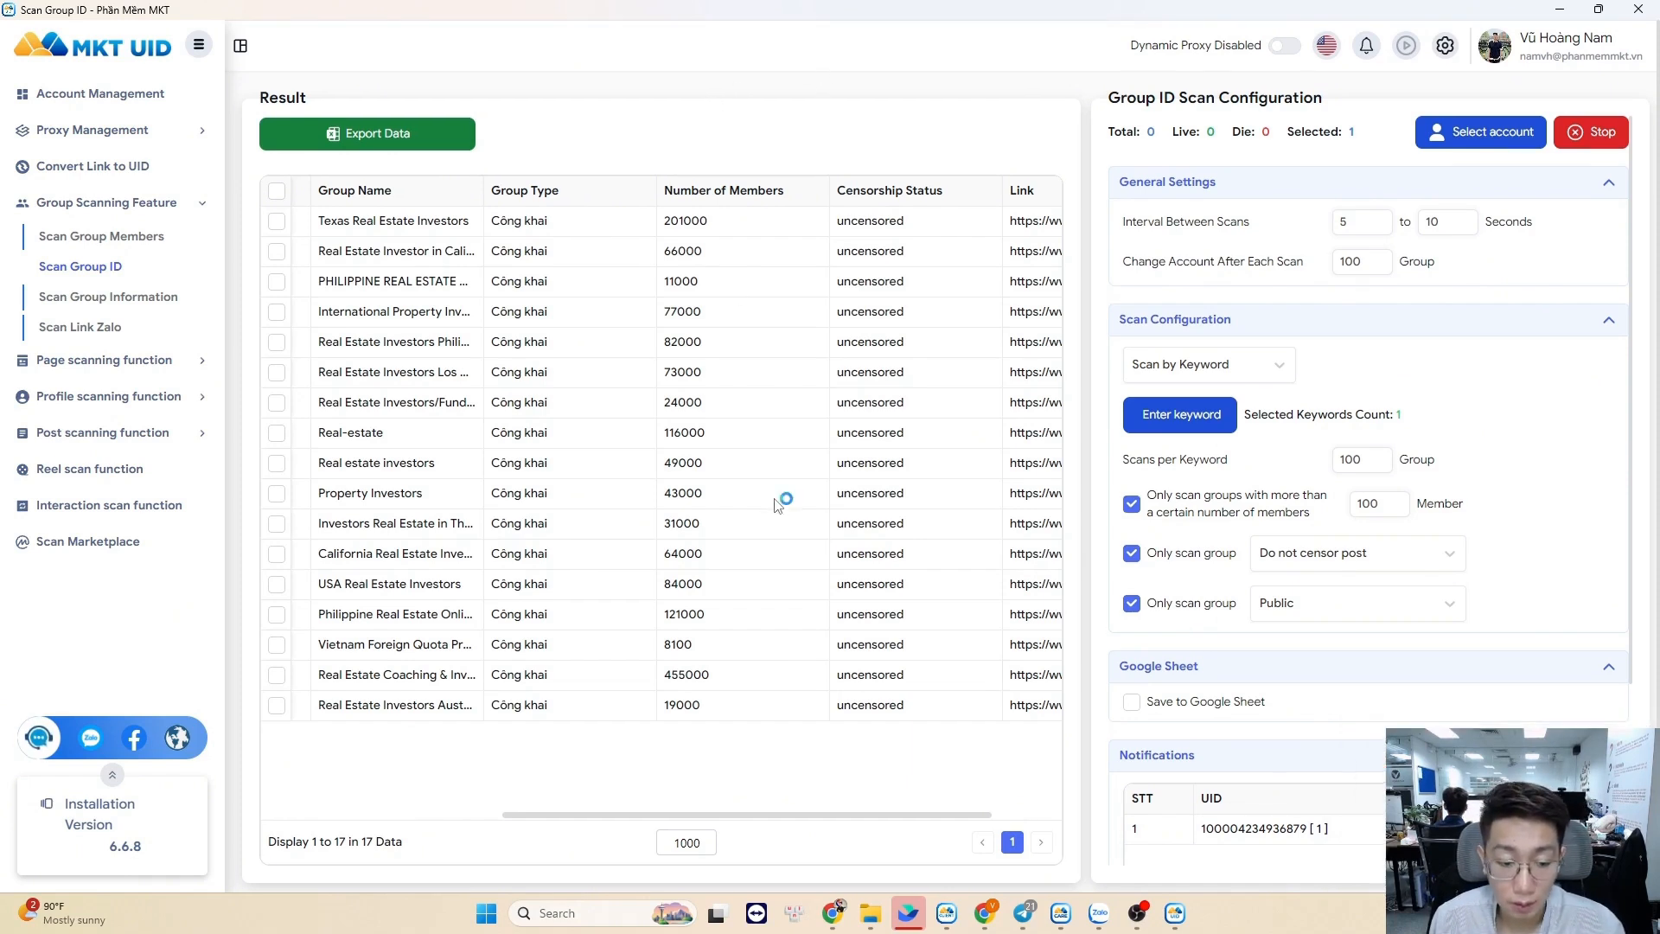
left_click_drag(785, 818, 475, 822)
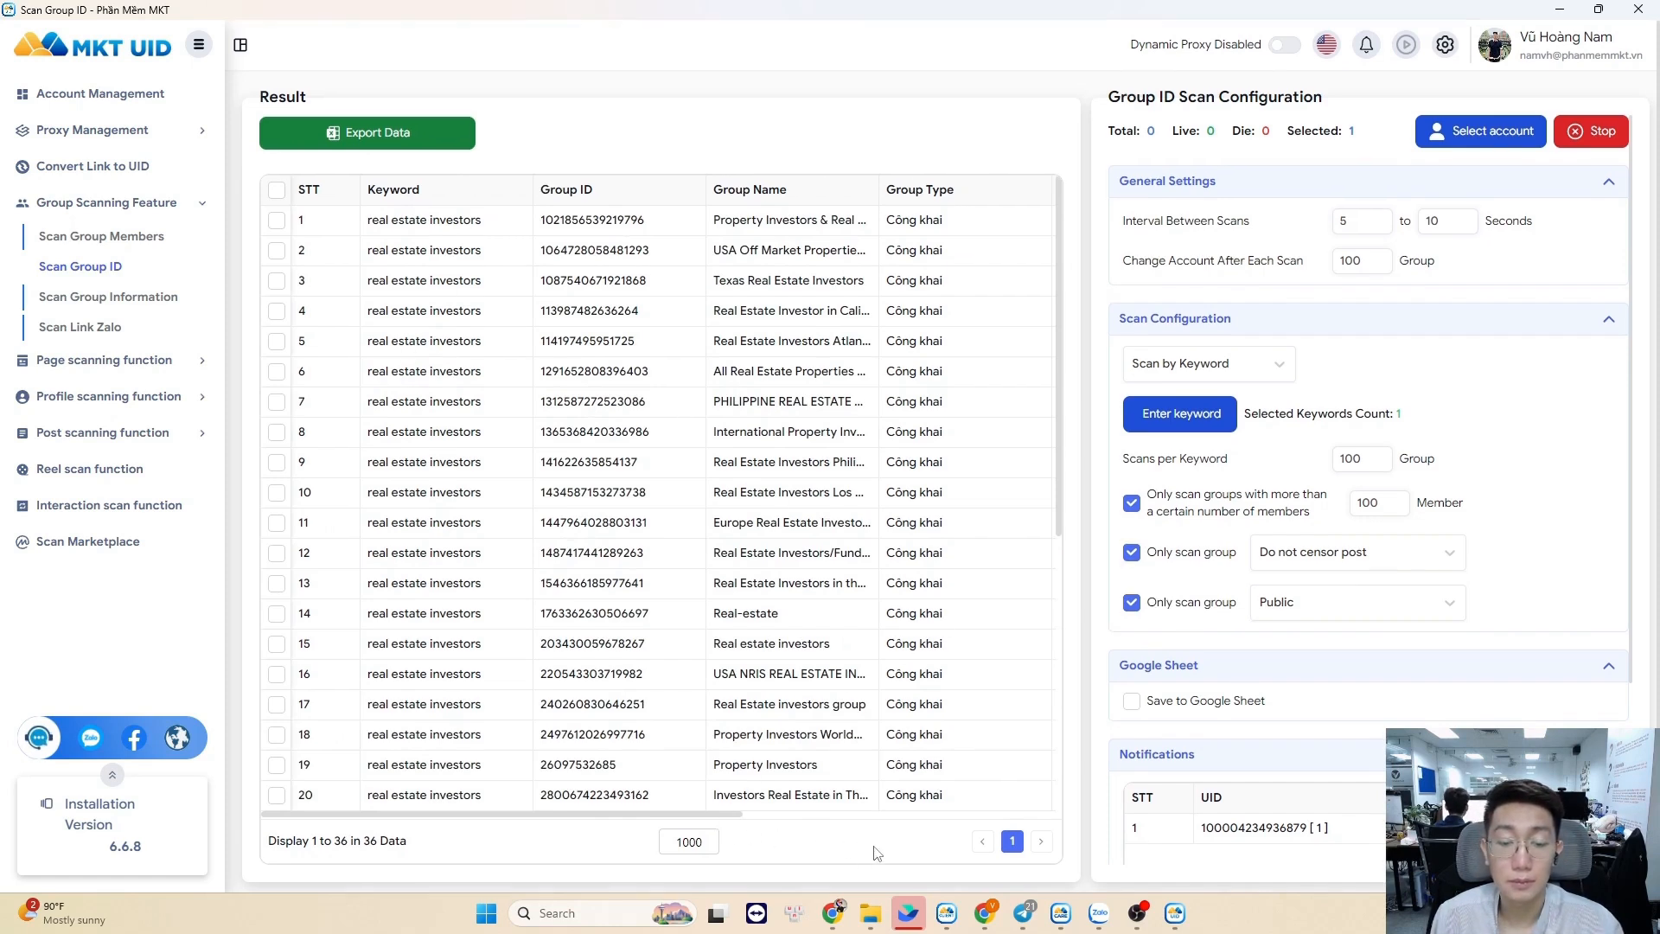
scroll(741, 823, "right", 5)
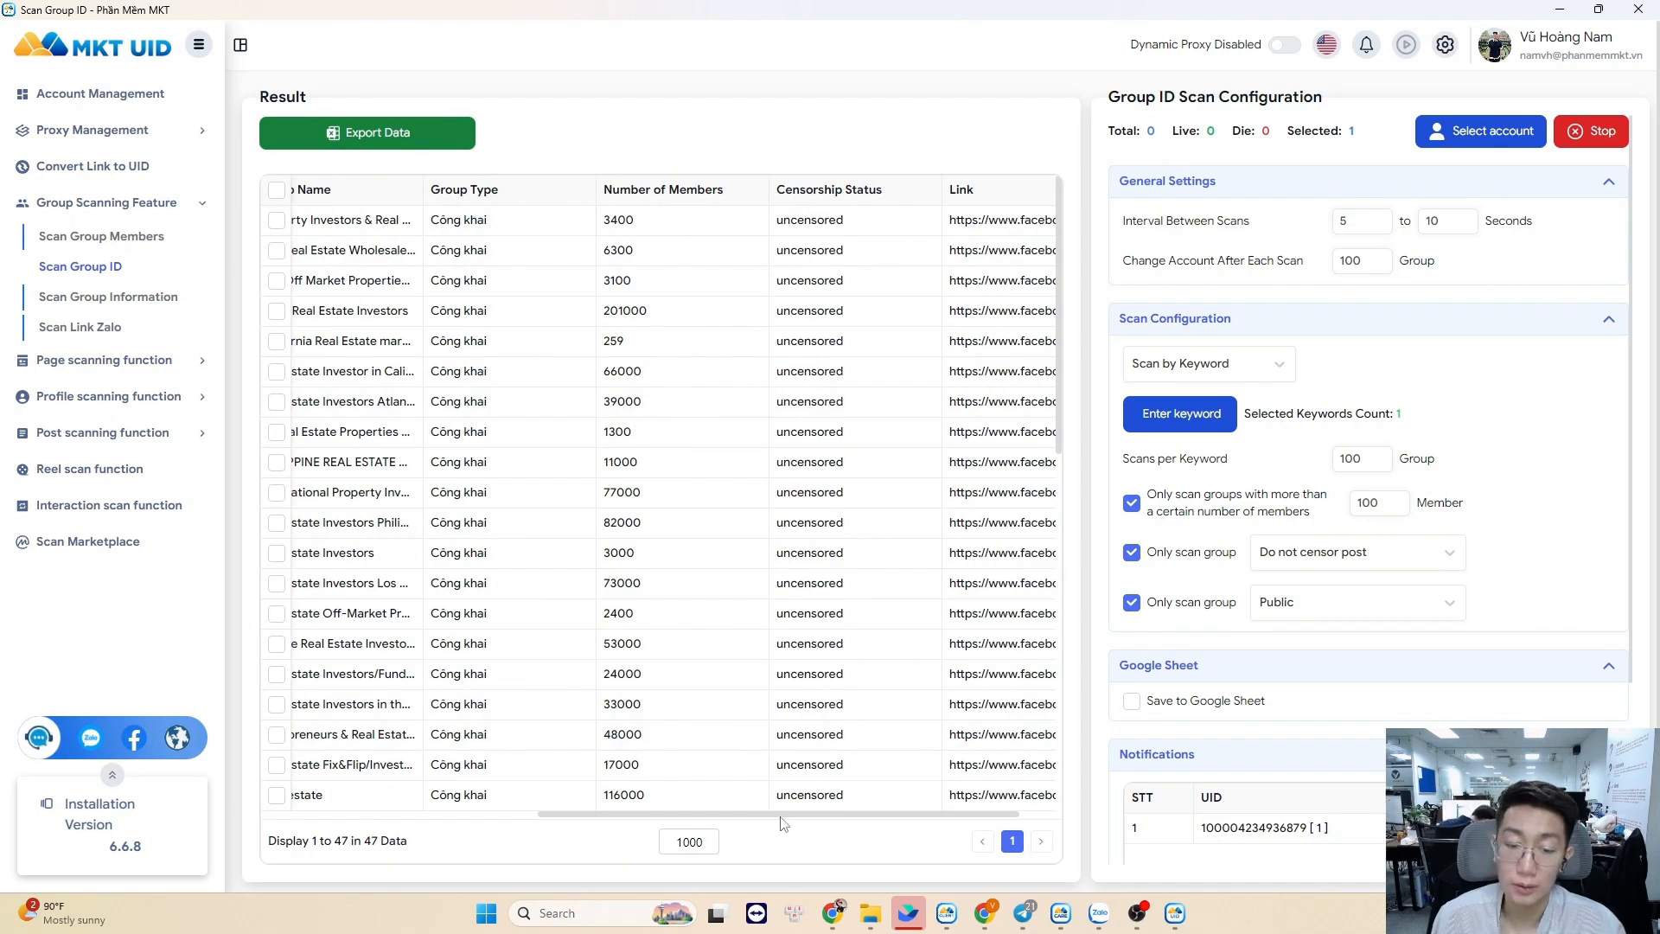
left_click_drag(780, 818, 433, 809)
scroll(561, 452, "down", 10)
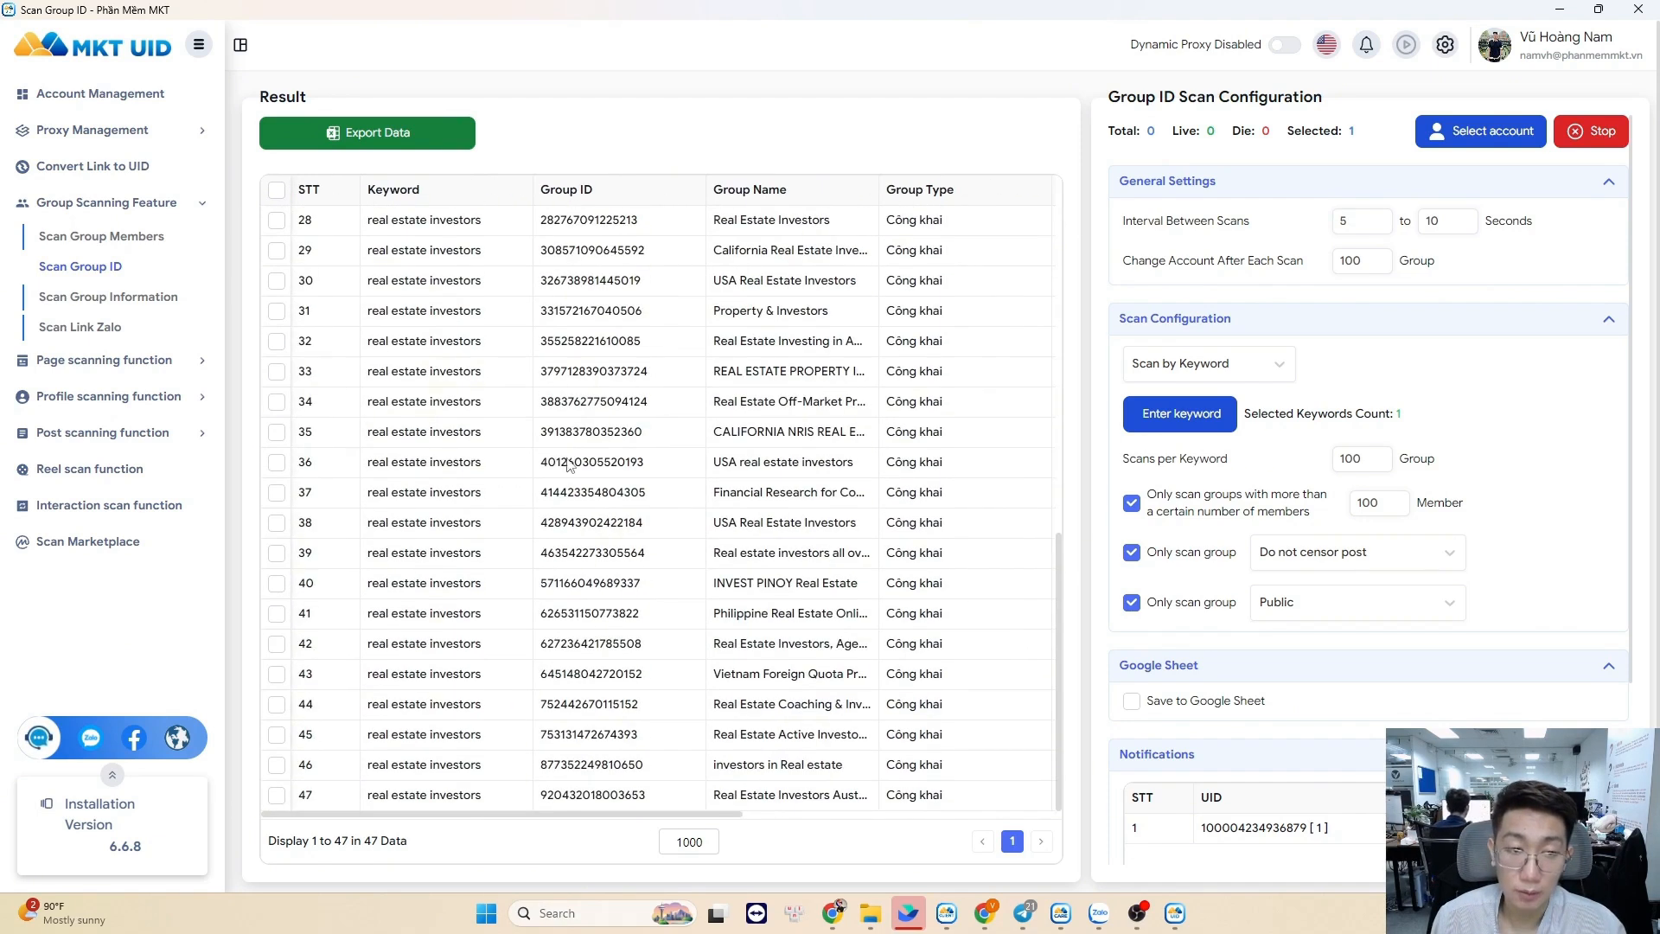
- Stop the group ID scan and export the results as an Excel file named "group invest" in the bai viet folder
left_click(1579, 131)
left_click(399, 134)
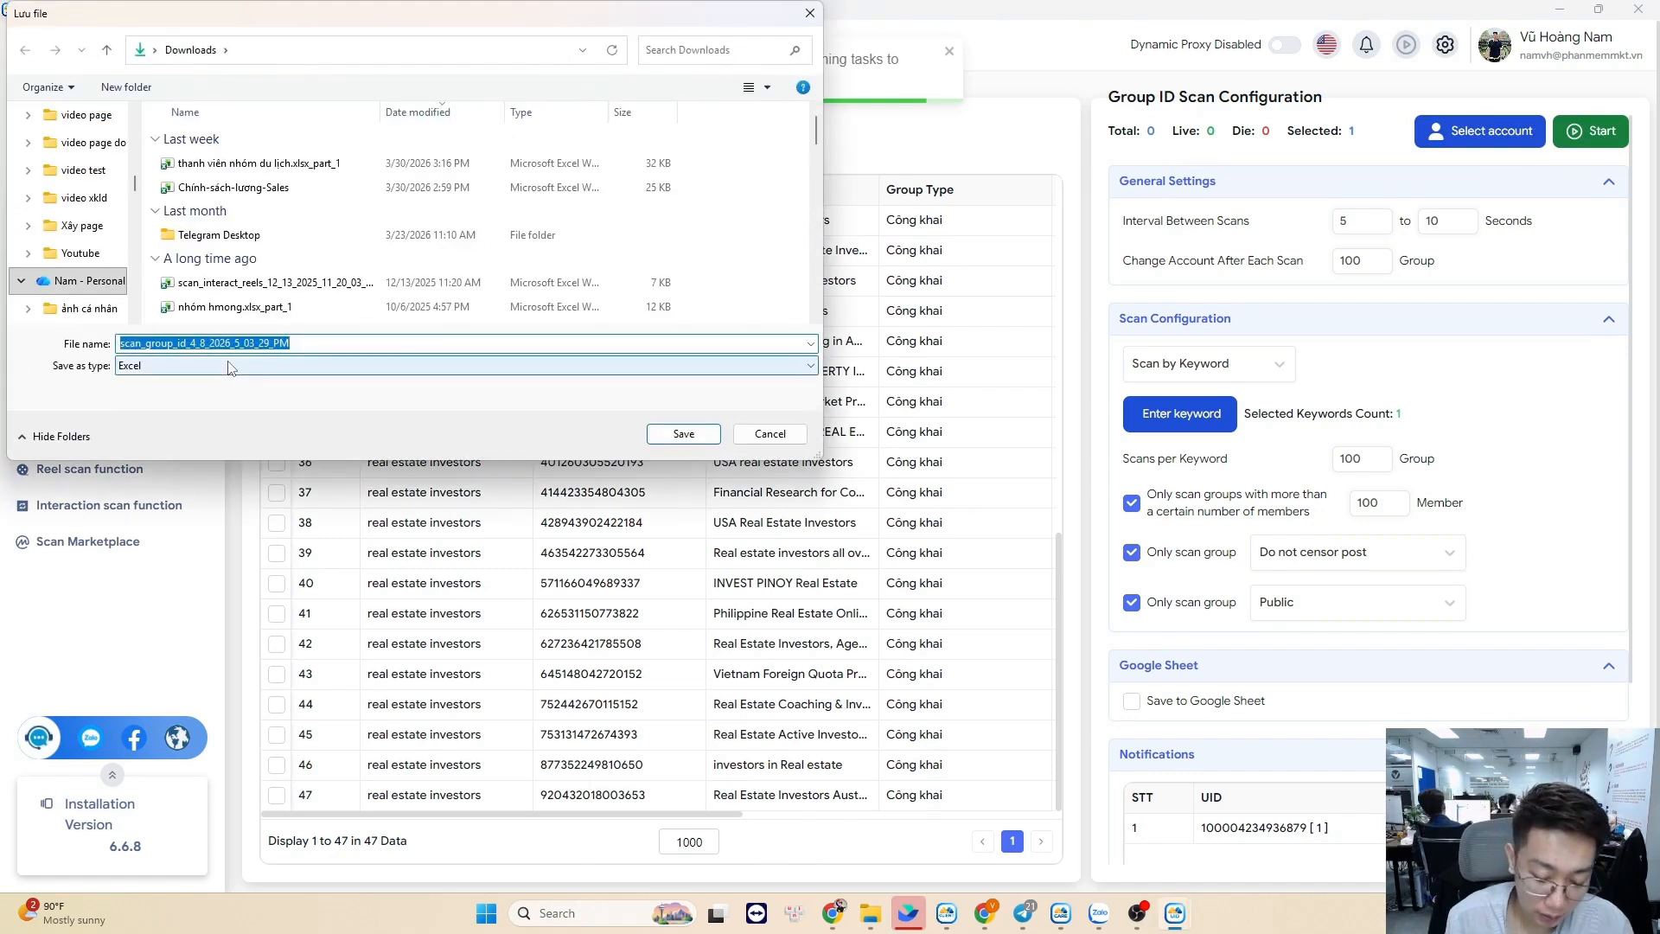
type("group invest")
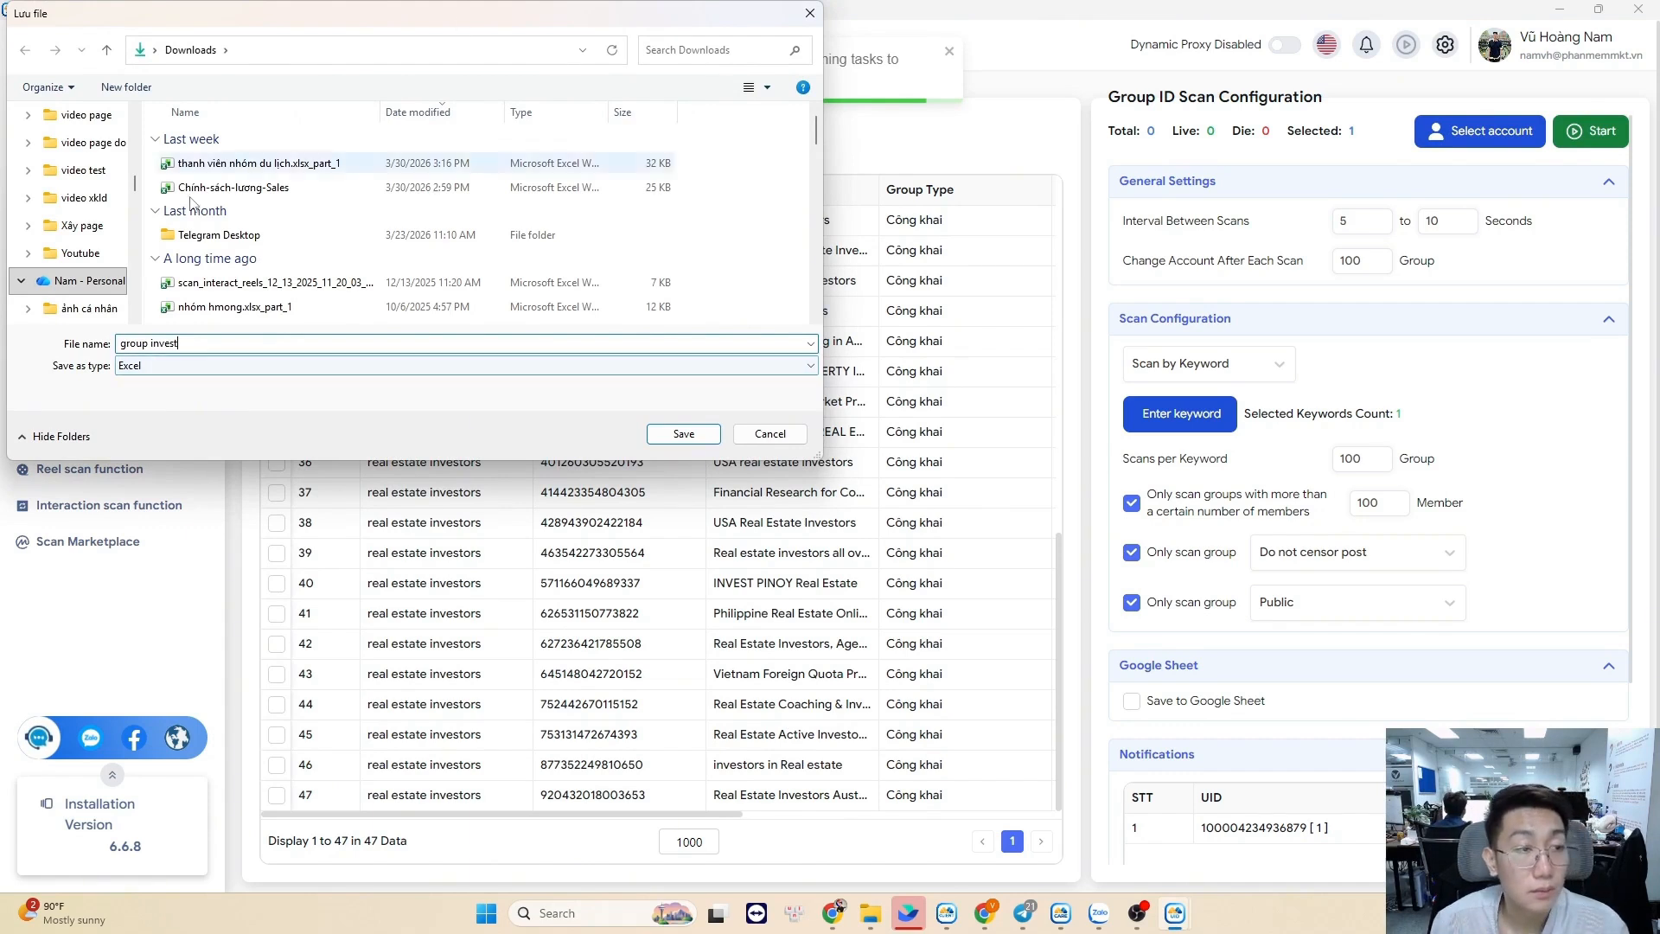
scroll(101, 245, "down", 3)
scroll(102, 245, "up", 1)
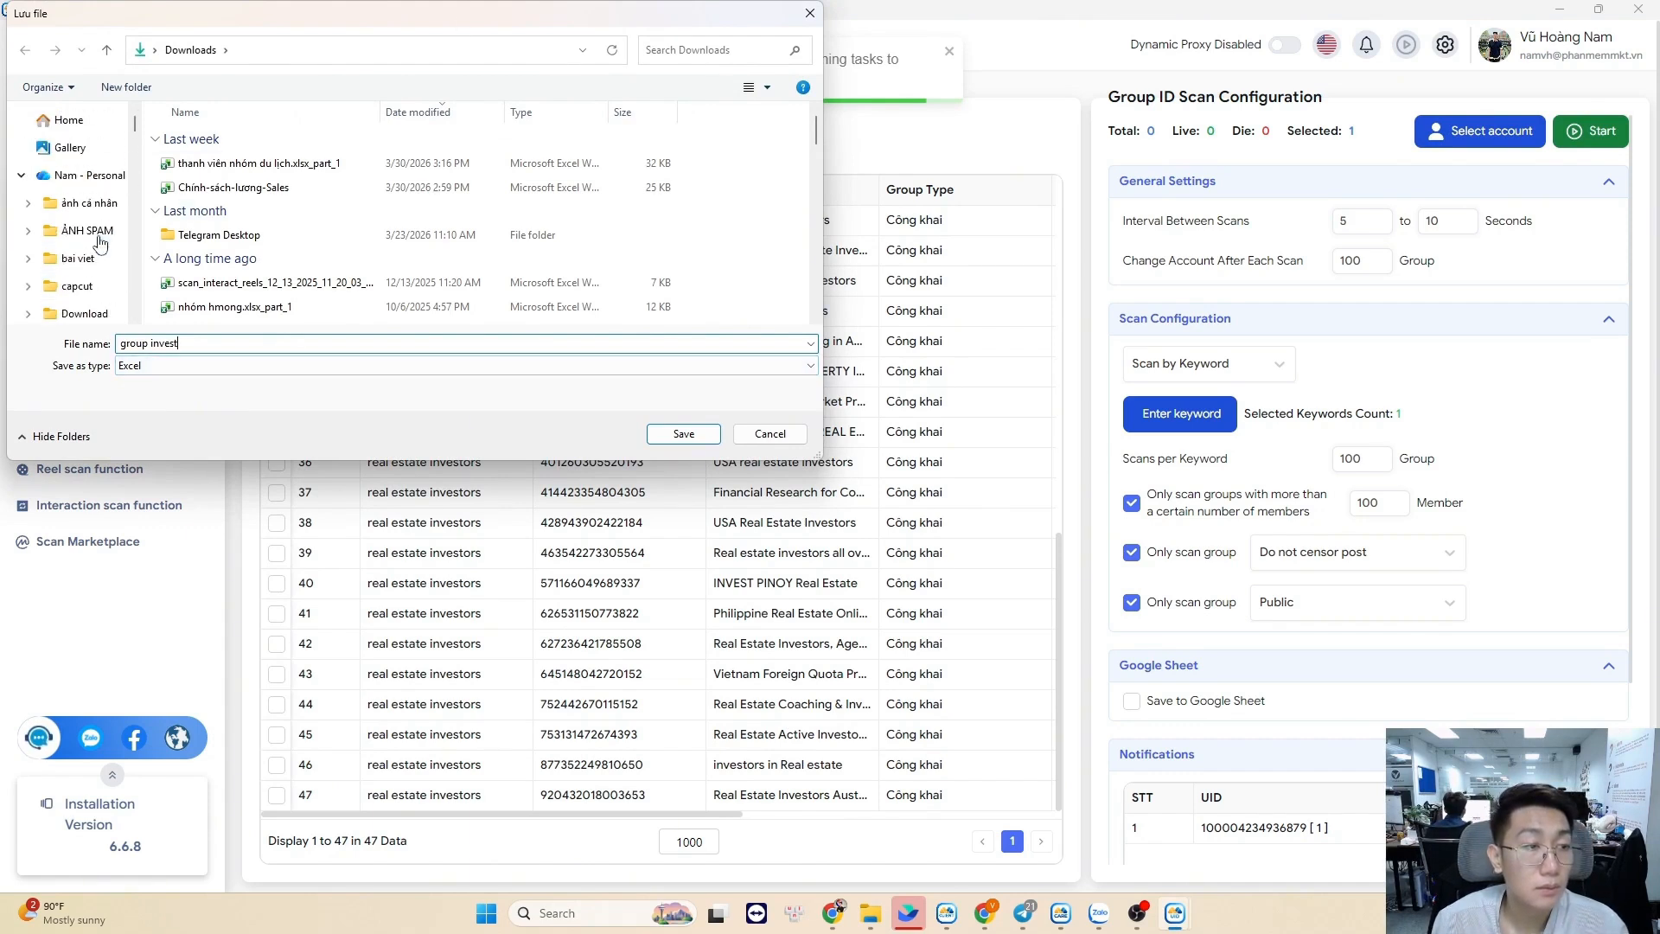
left_click(80, 257)
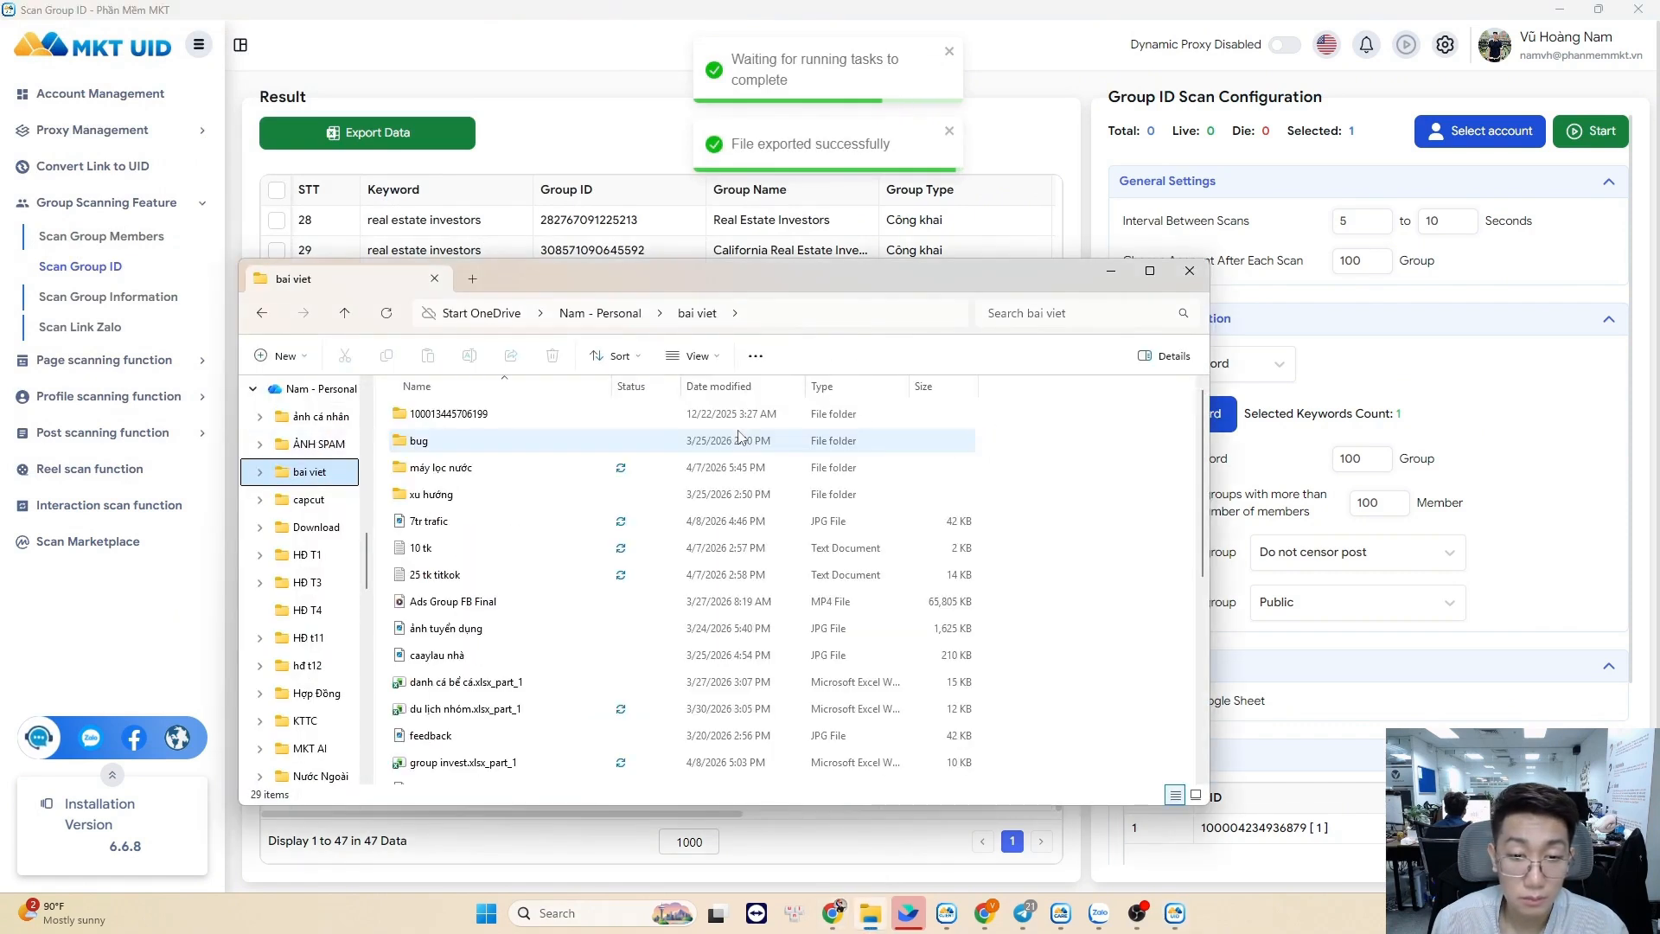
- Open the exported group invest.xlsx_part_1 workbook and widen its columns so the headings and values can be read
left_click(519, 762)
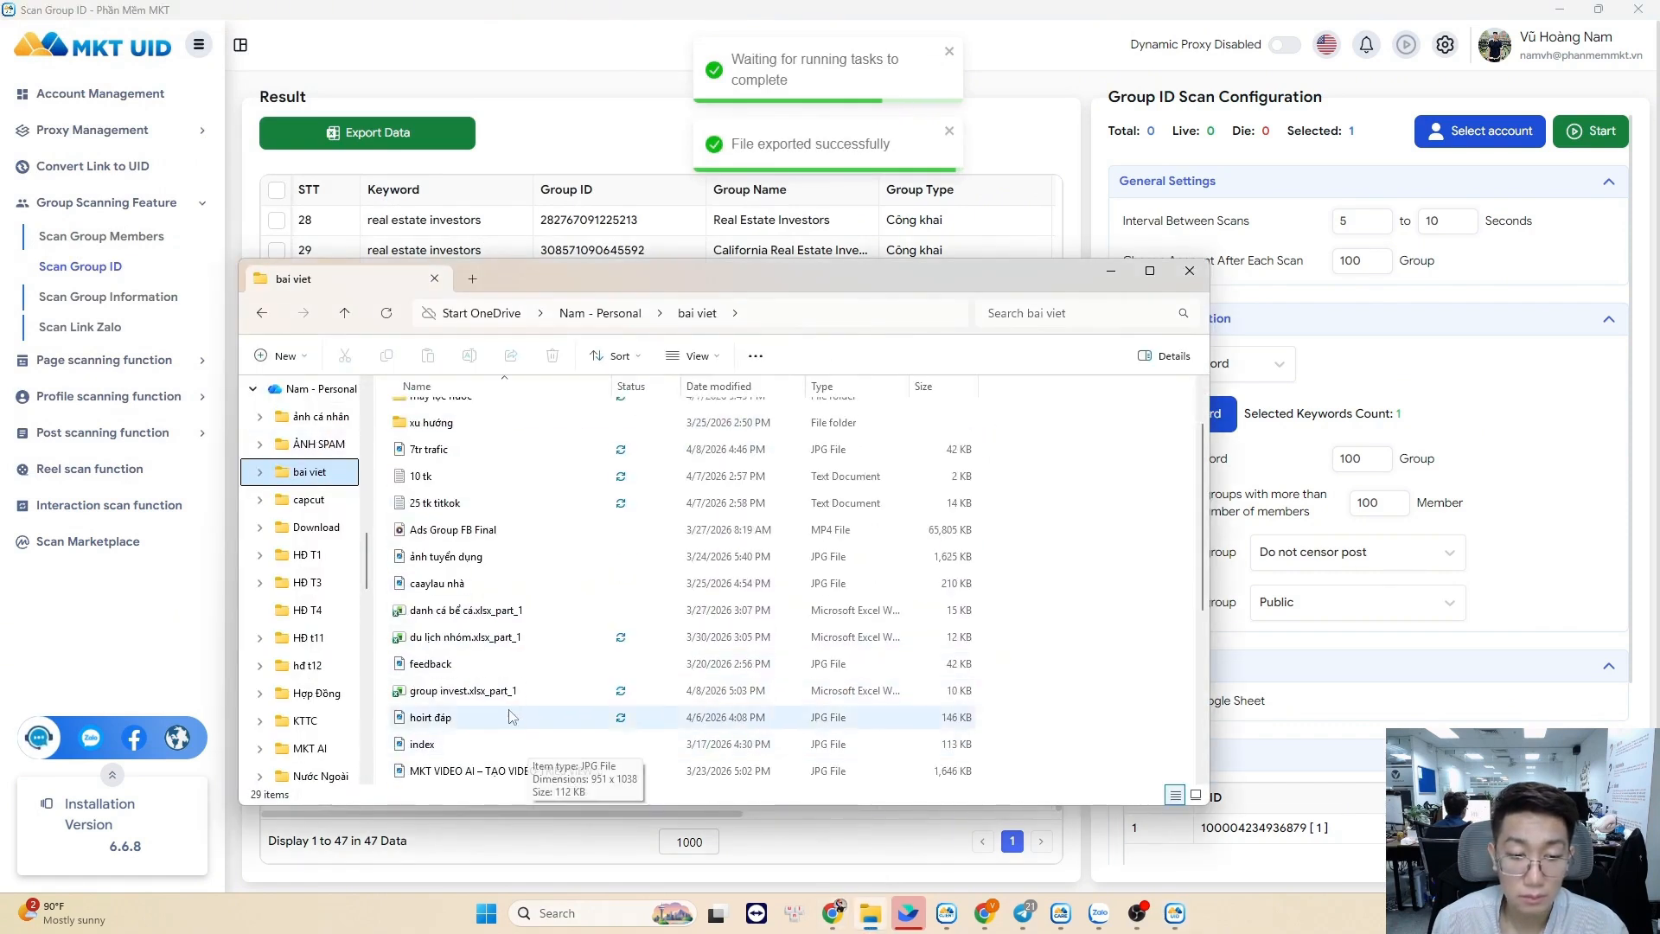
scroll(518, 752, "down", 1)
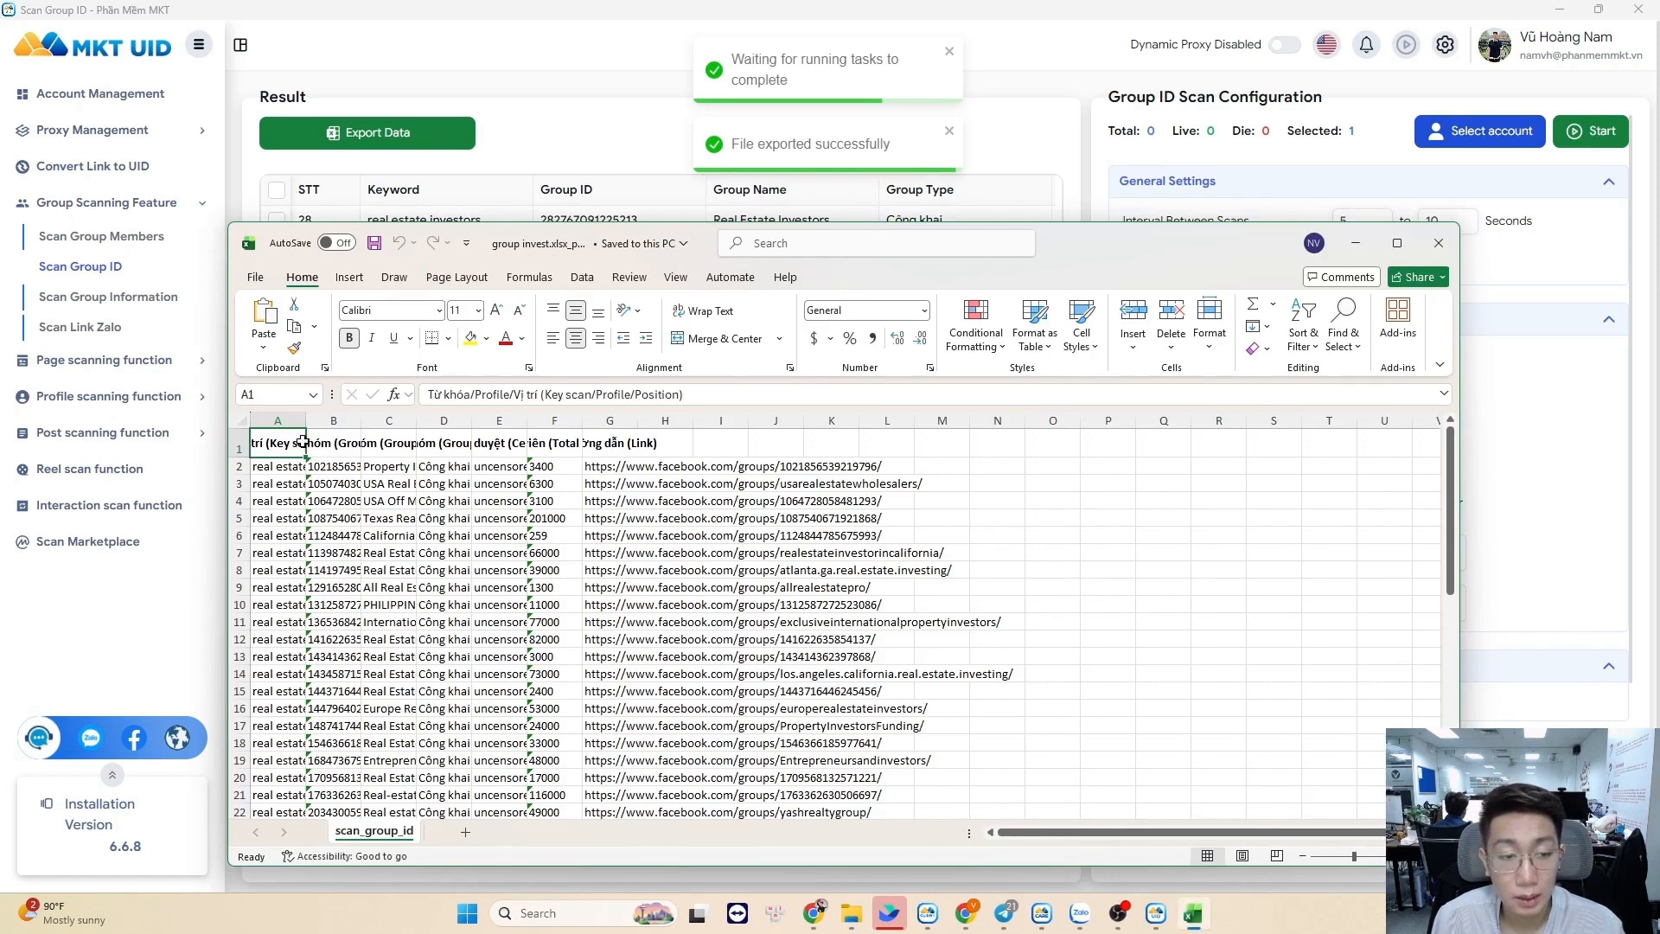
left_click_drag(305, 420, 863, 421)
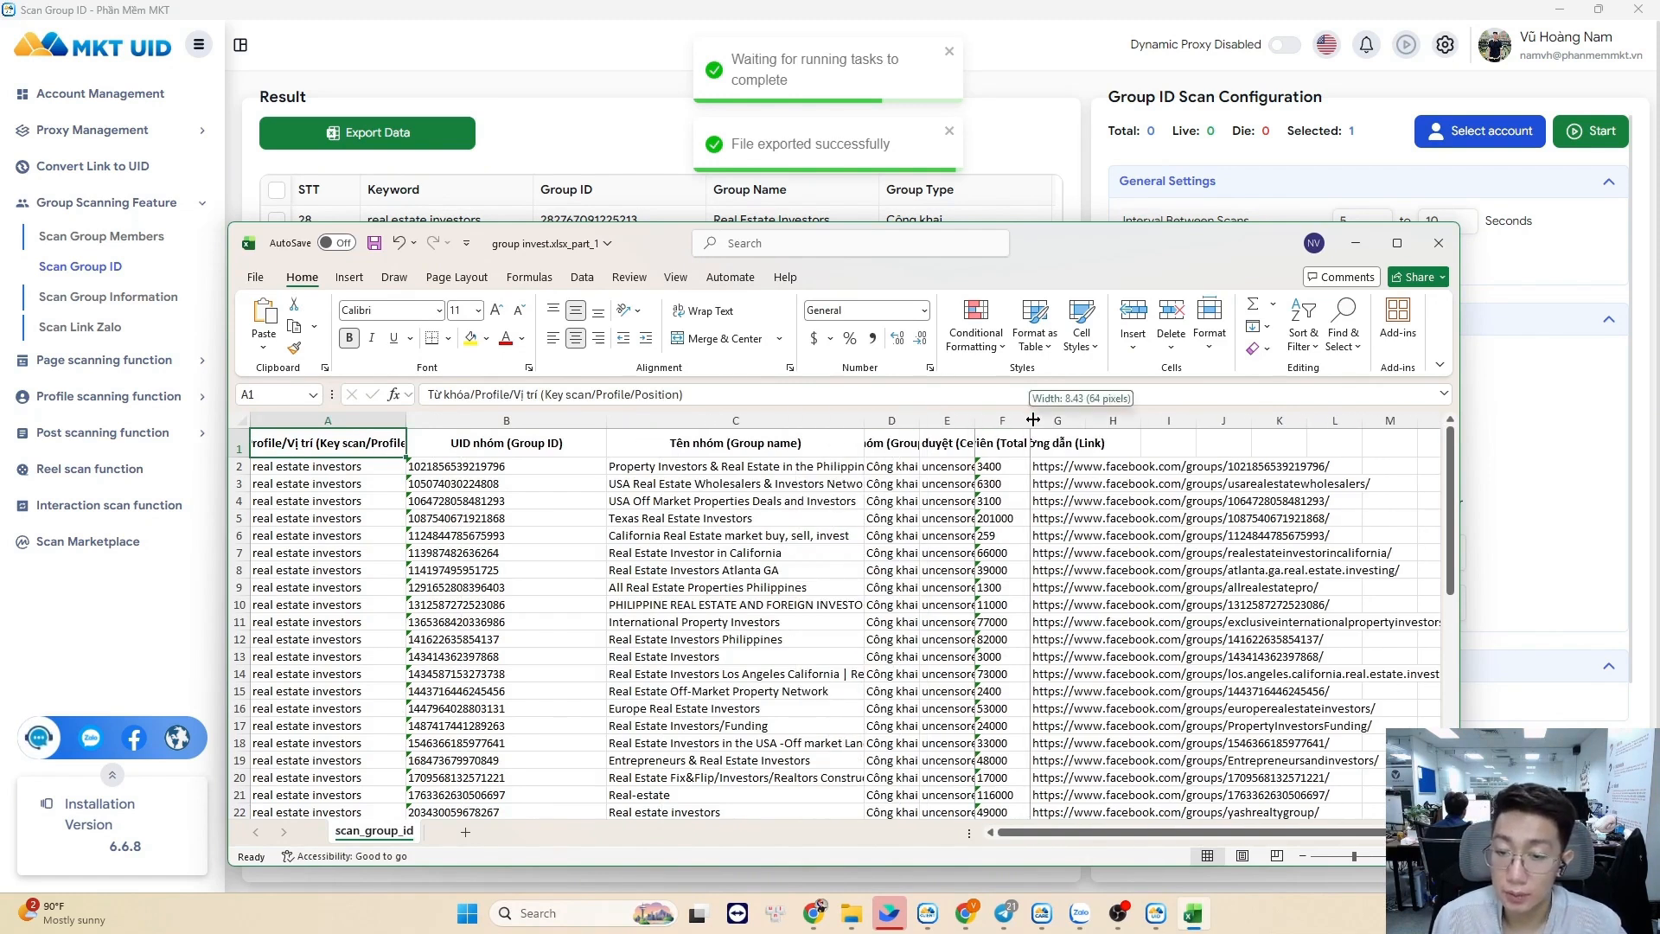
left_click_drag(1034, 420, 1133, 421)
left_click_drag(975, 420, 1032, 420)
left_click_drag(919, 420, 975, 420)
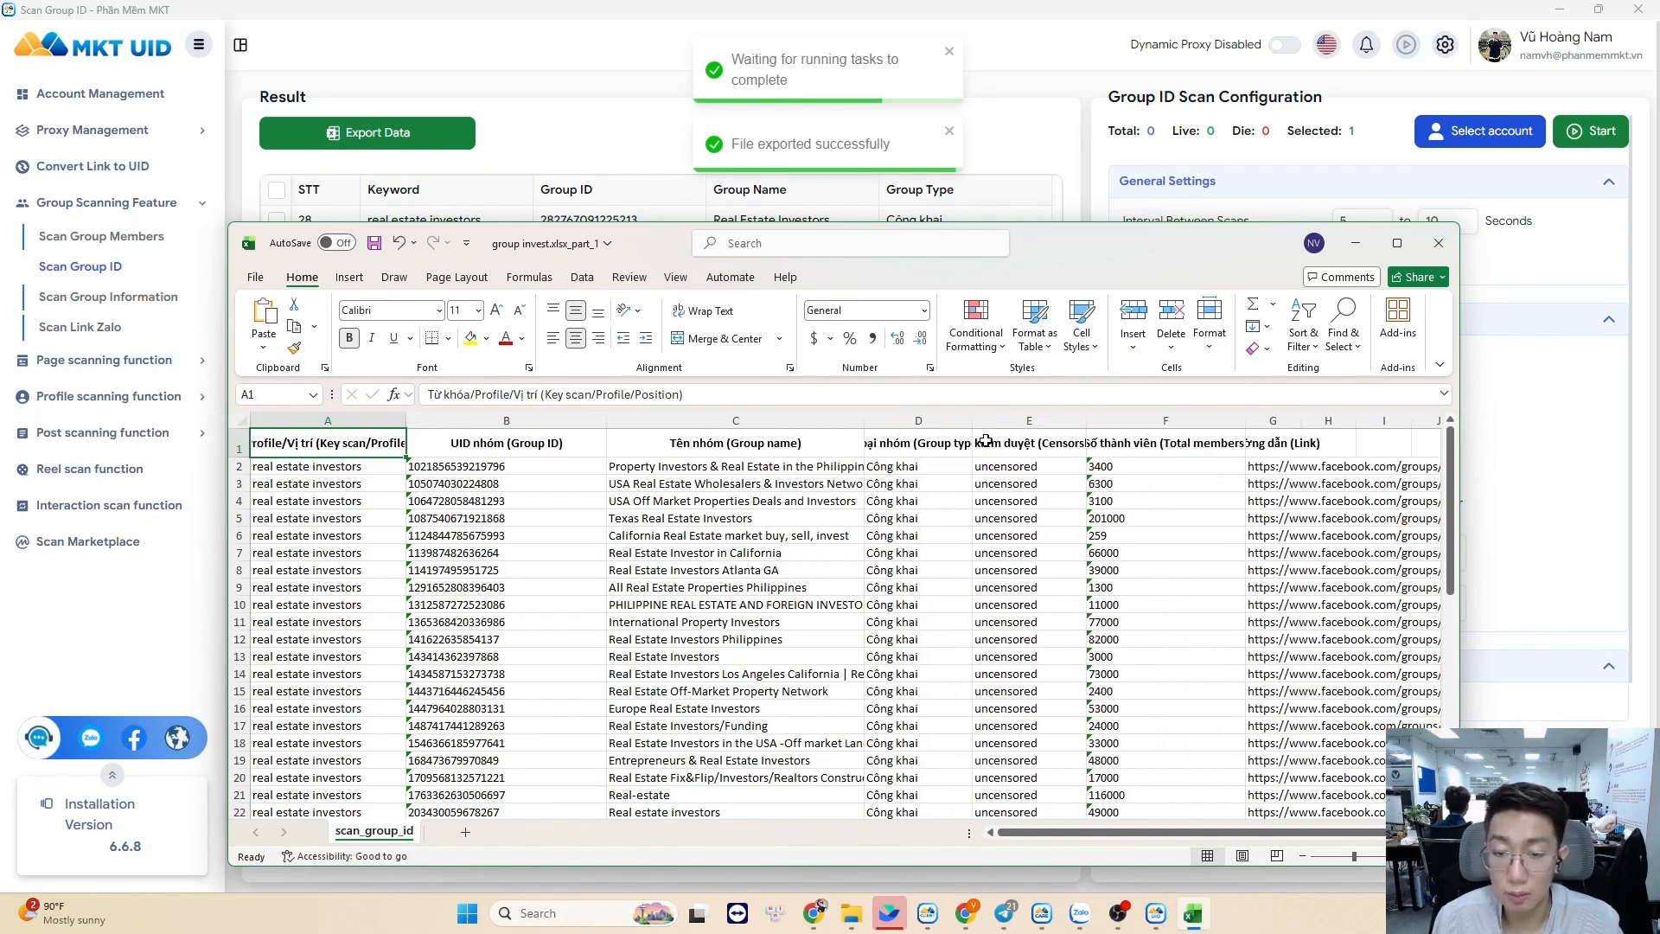
- Copy the group IDs in cells B2 to B25 of the scan_group_id sheet
scroll(826, 479, "down", 4)
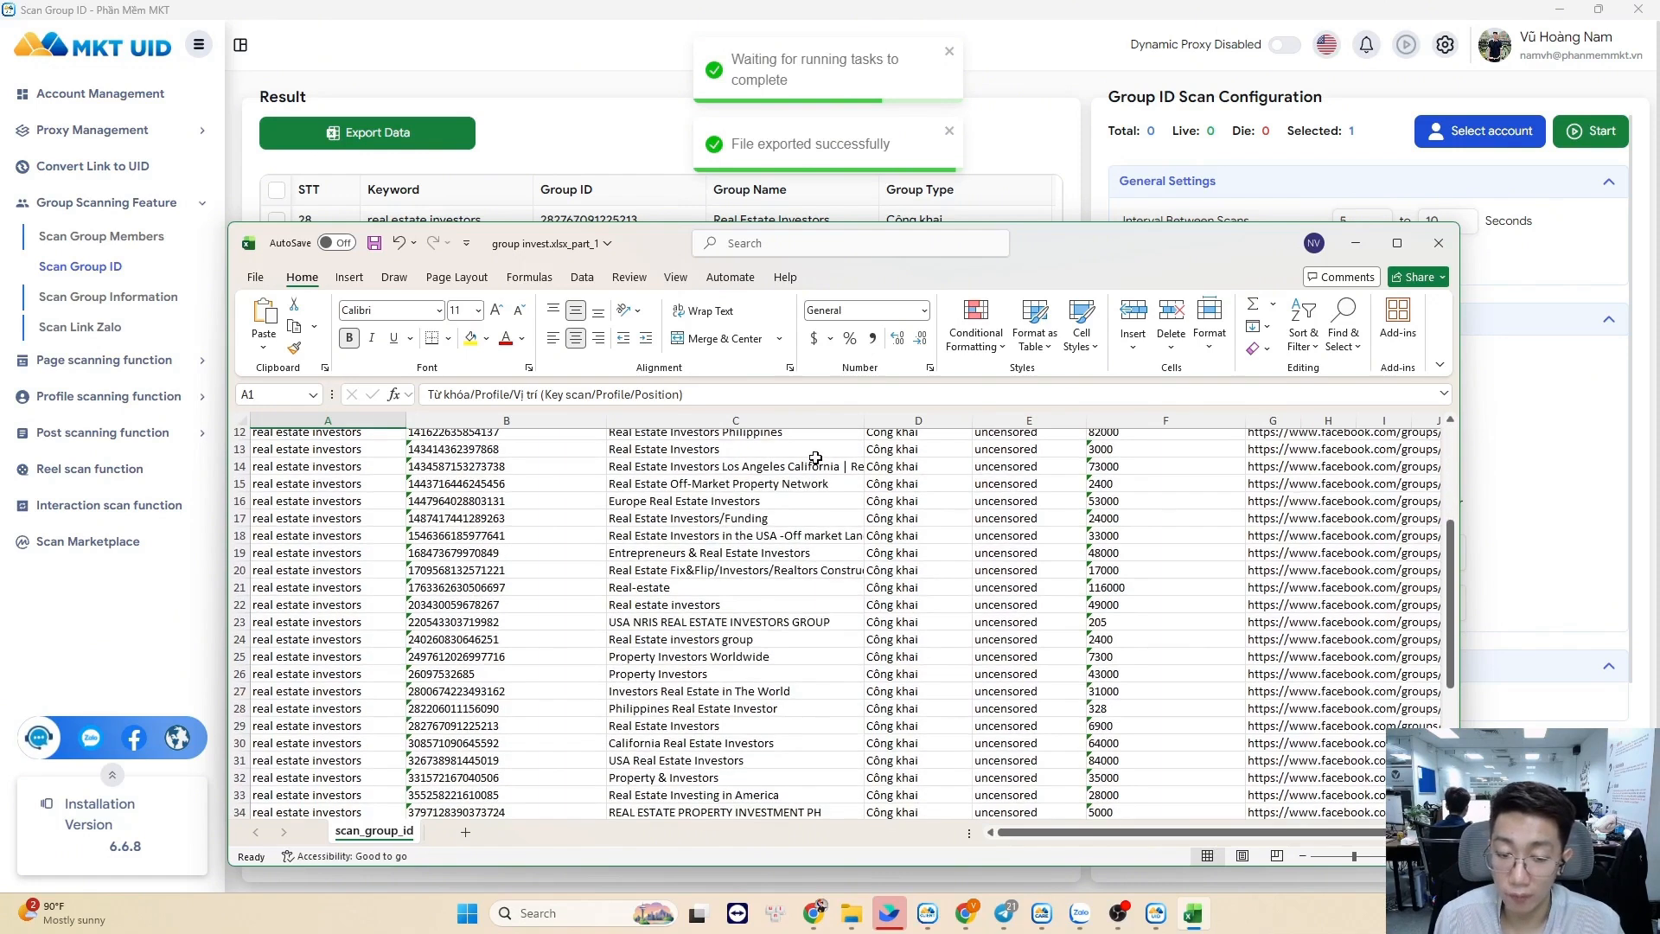
scroll(815, 458, "up", 4)
left_click_drag(494, 467, 505, 740)
key("ctrl+c")
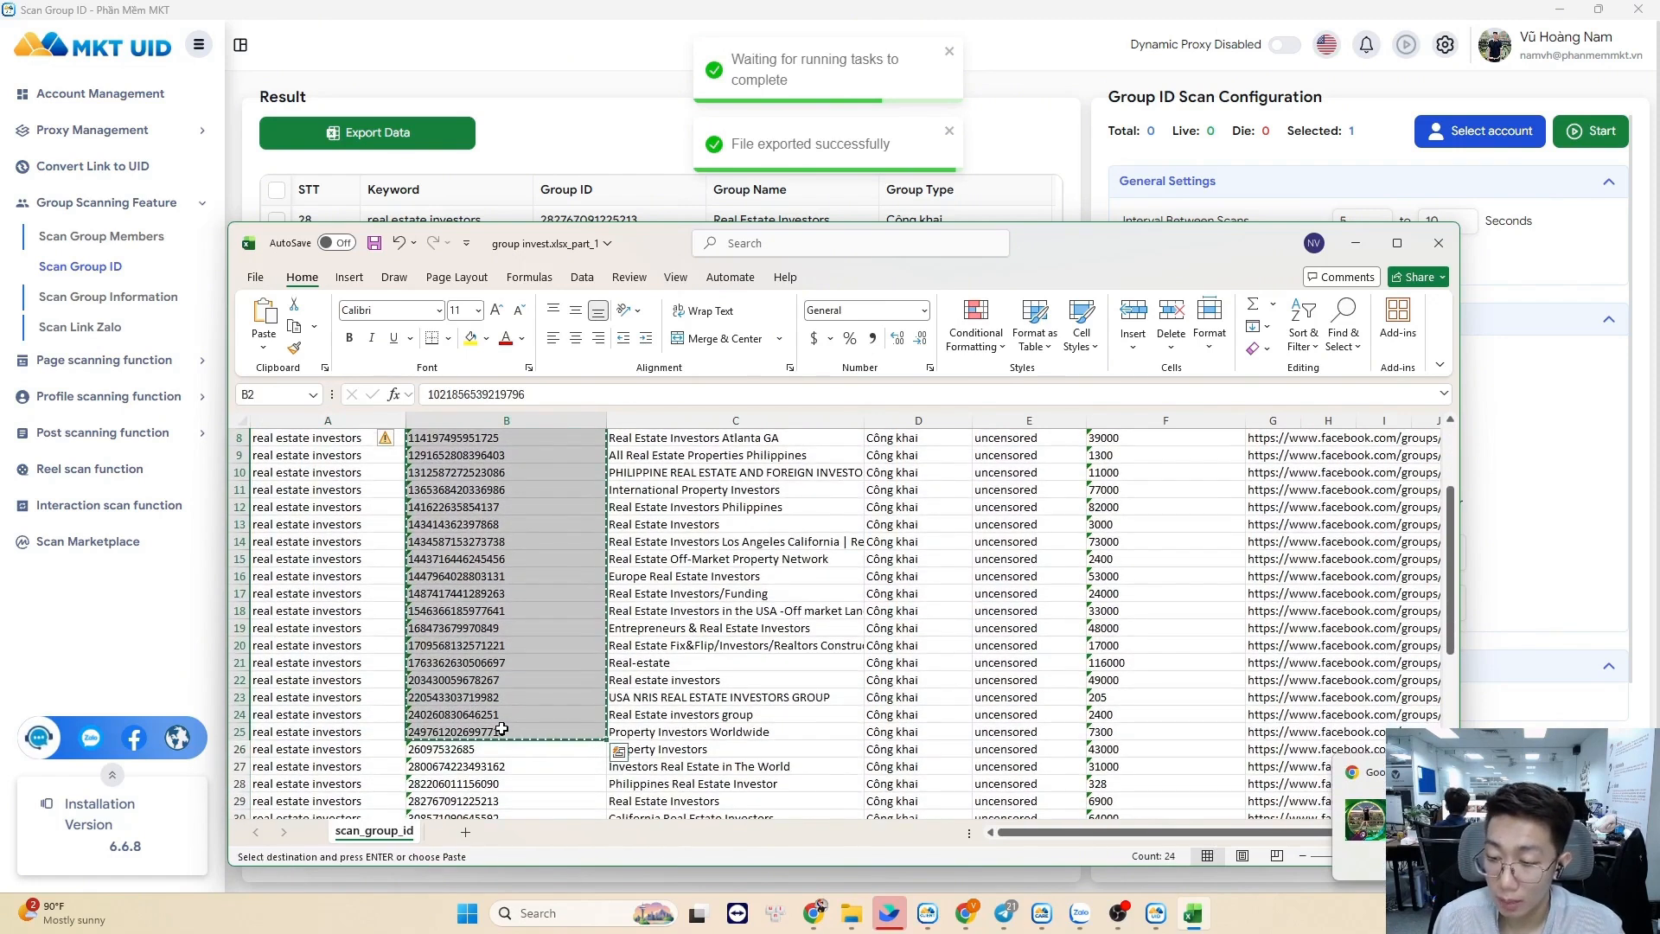
scroll(507, 656, "up", 3)
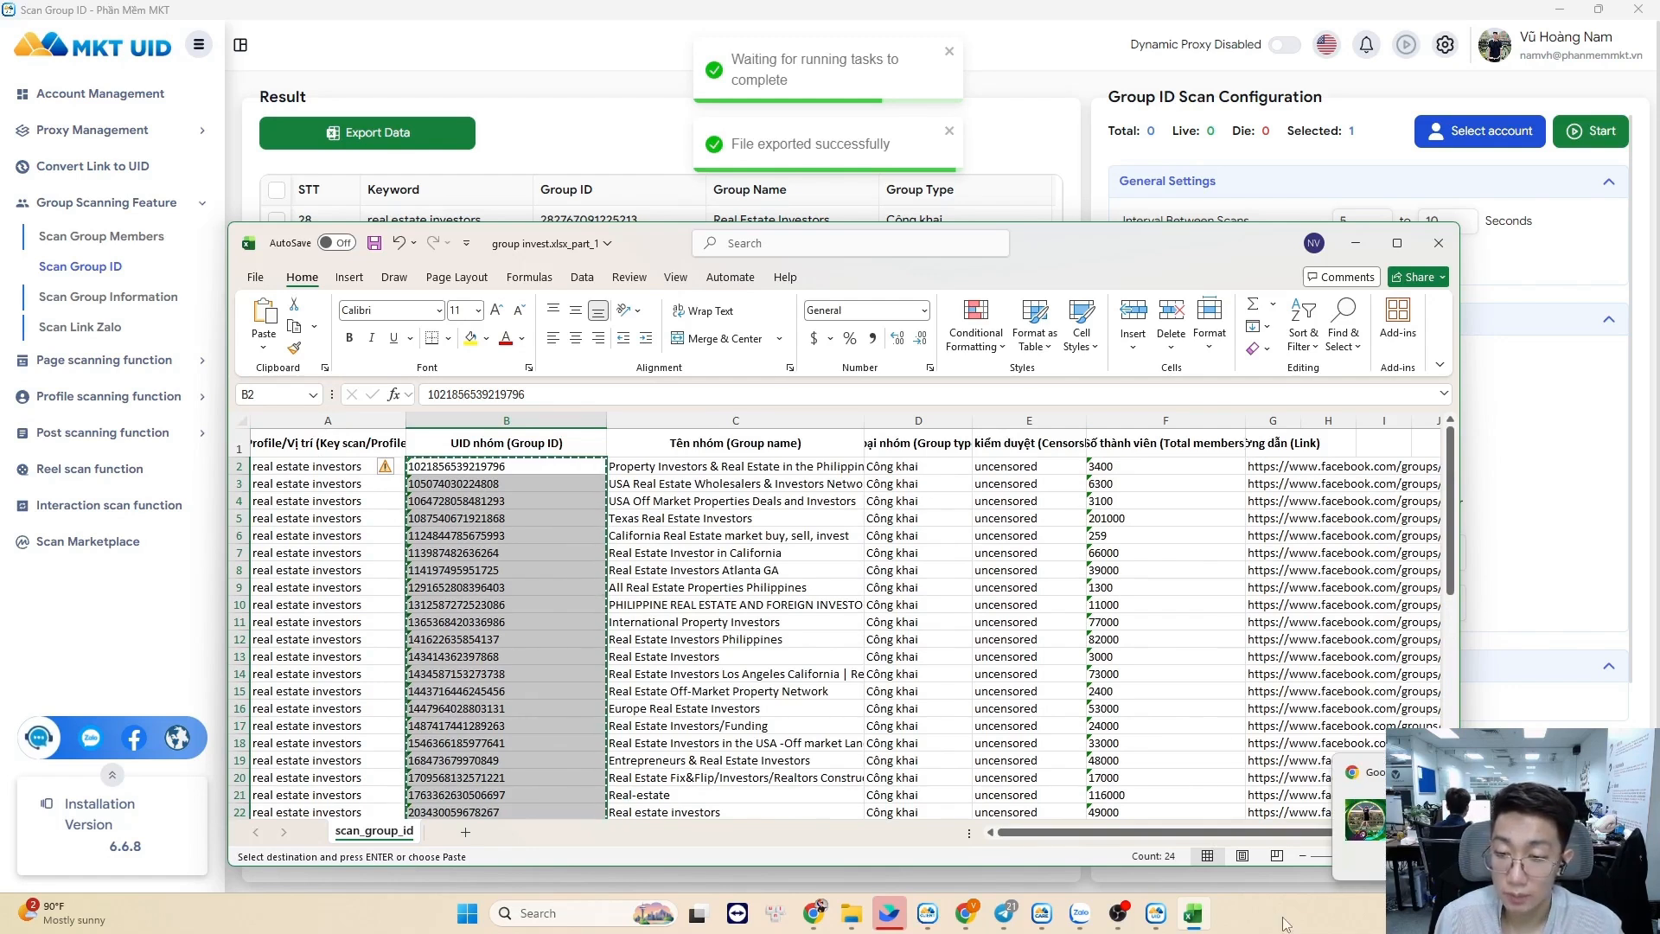
- Switch to MKT Care, set group posting to "Post according to group ID", and save the copied IDs in the group UID list
left_click(1042, 913)
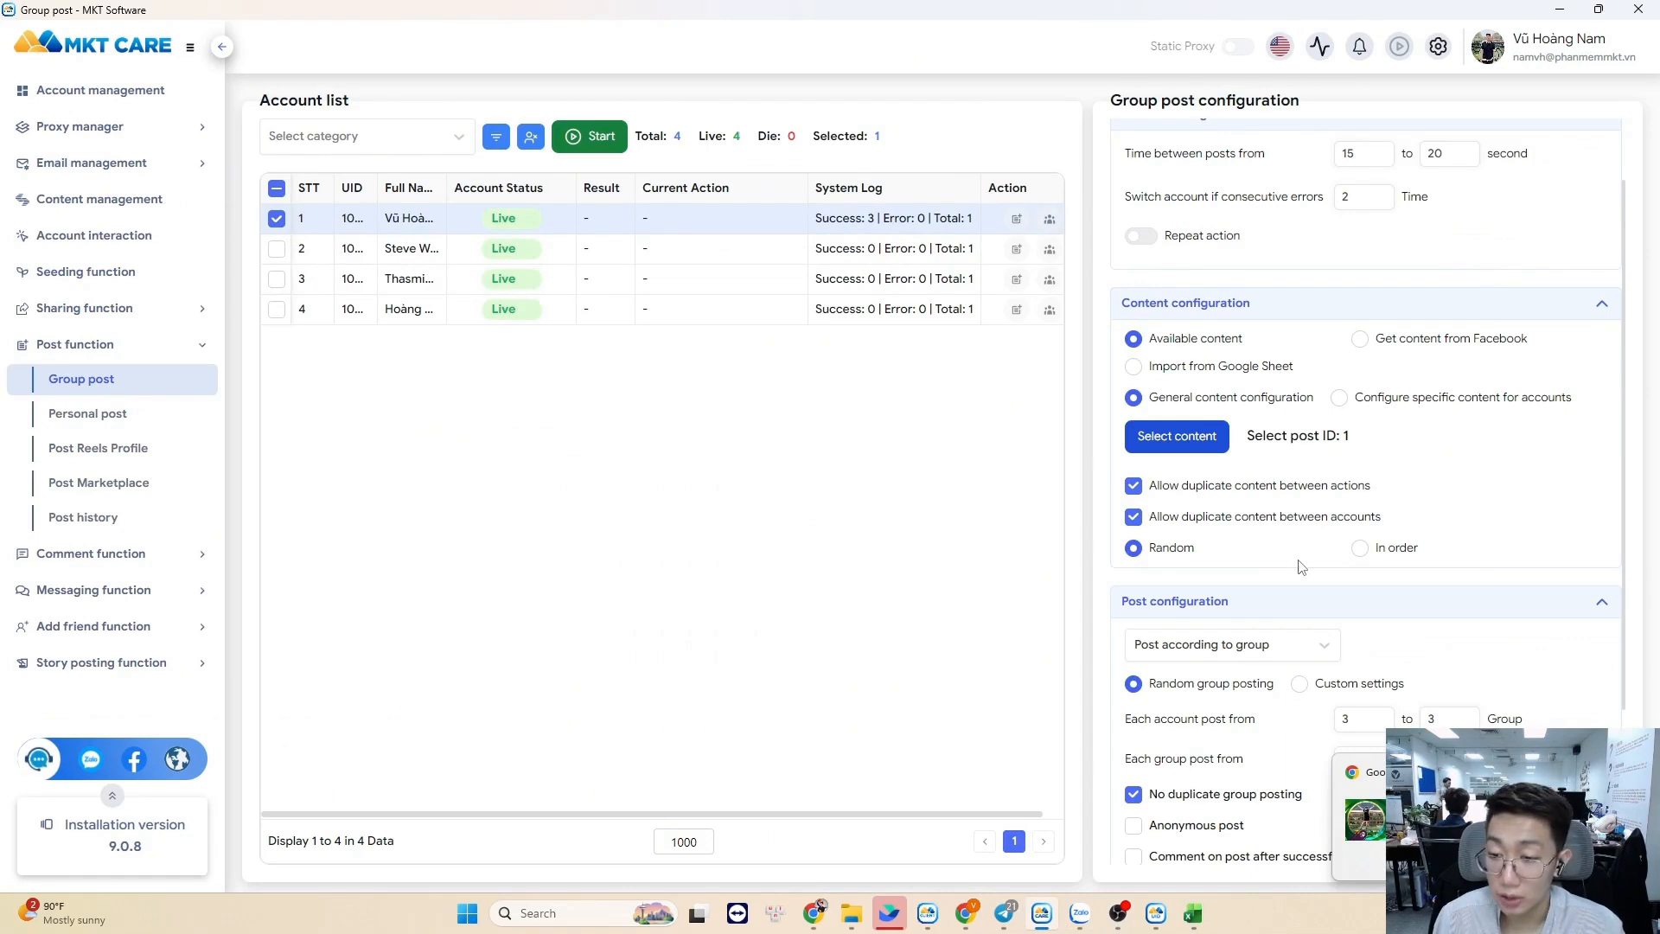
scroll(1228, 553, "down", 1)
left_click(1219, 558)
left_click(1236, 636)
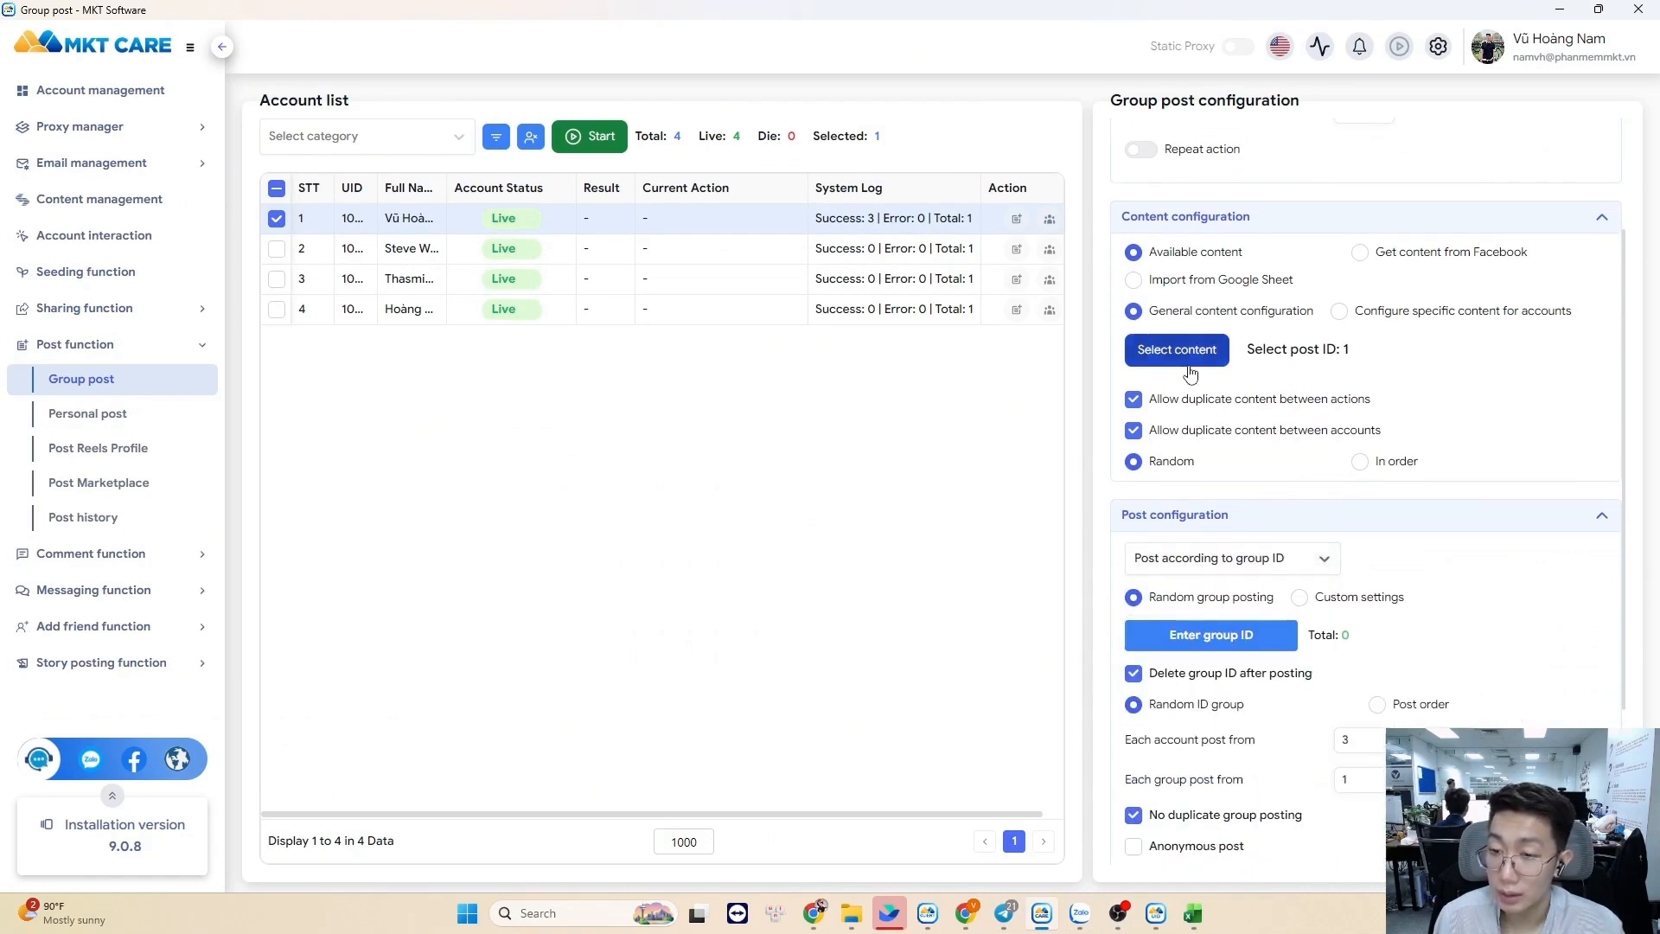
key("ctrl+v")
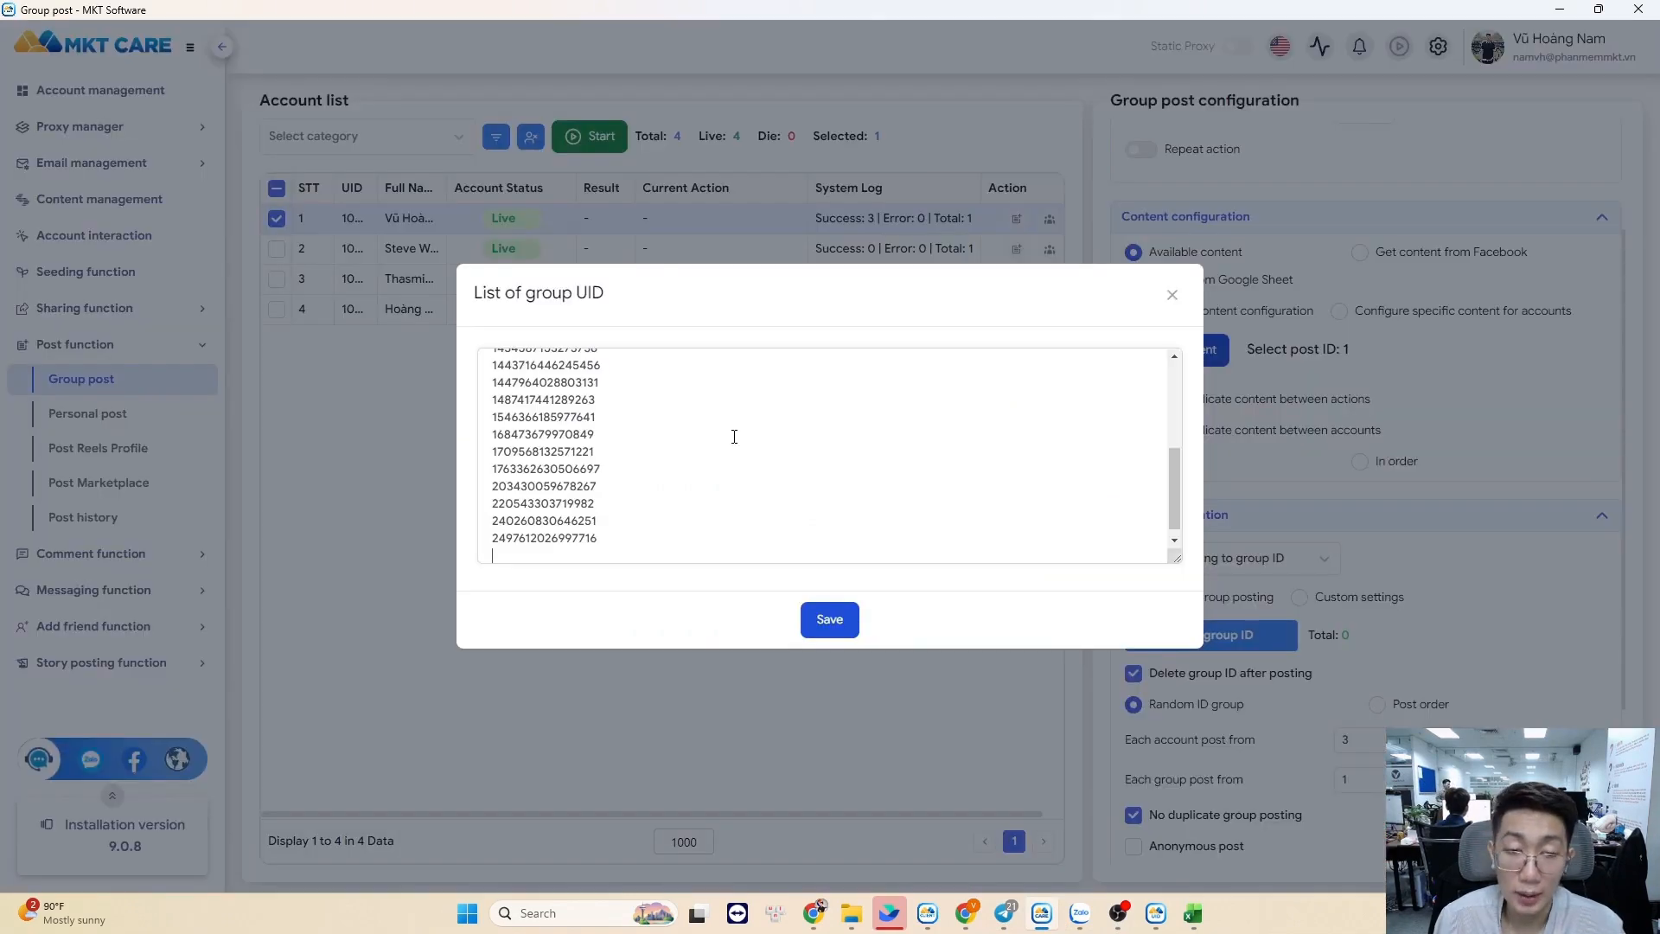
left_click(830, 620)
- Choose the post titled "invetor" as the content and select all four accounts for posting
left_click(1178, 351)
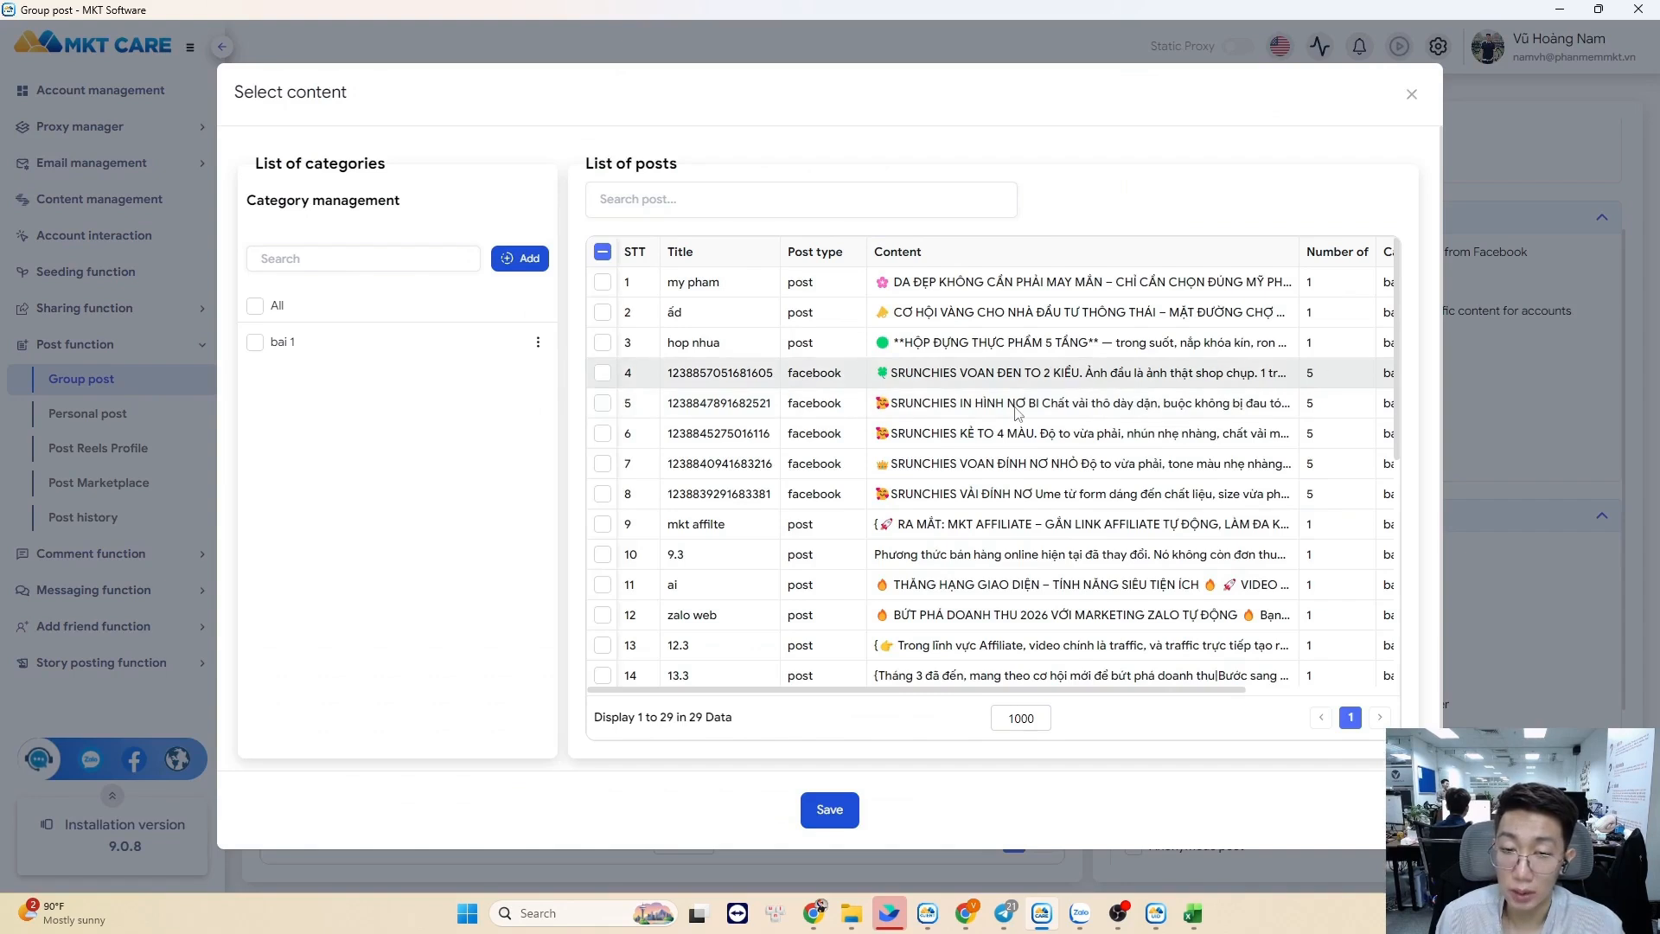
scroll(640, 605, "down", 5)
left_click(603, 663)
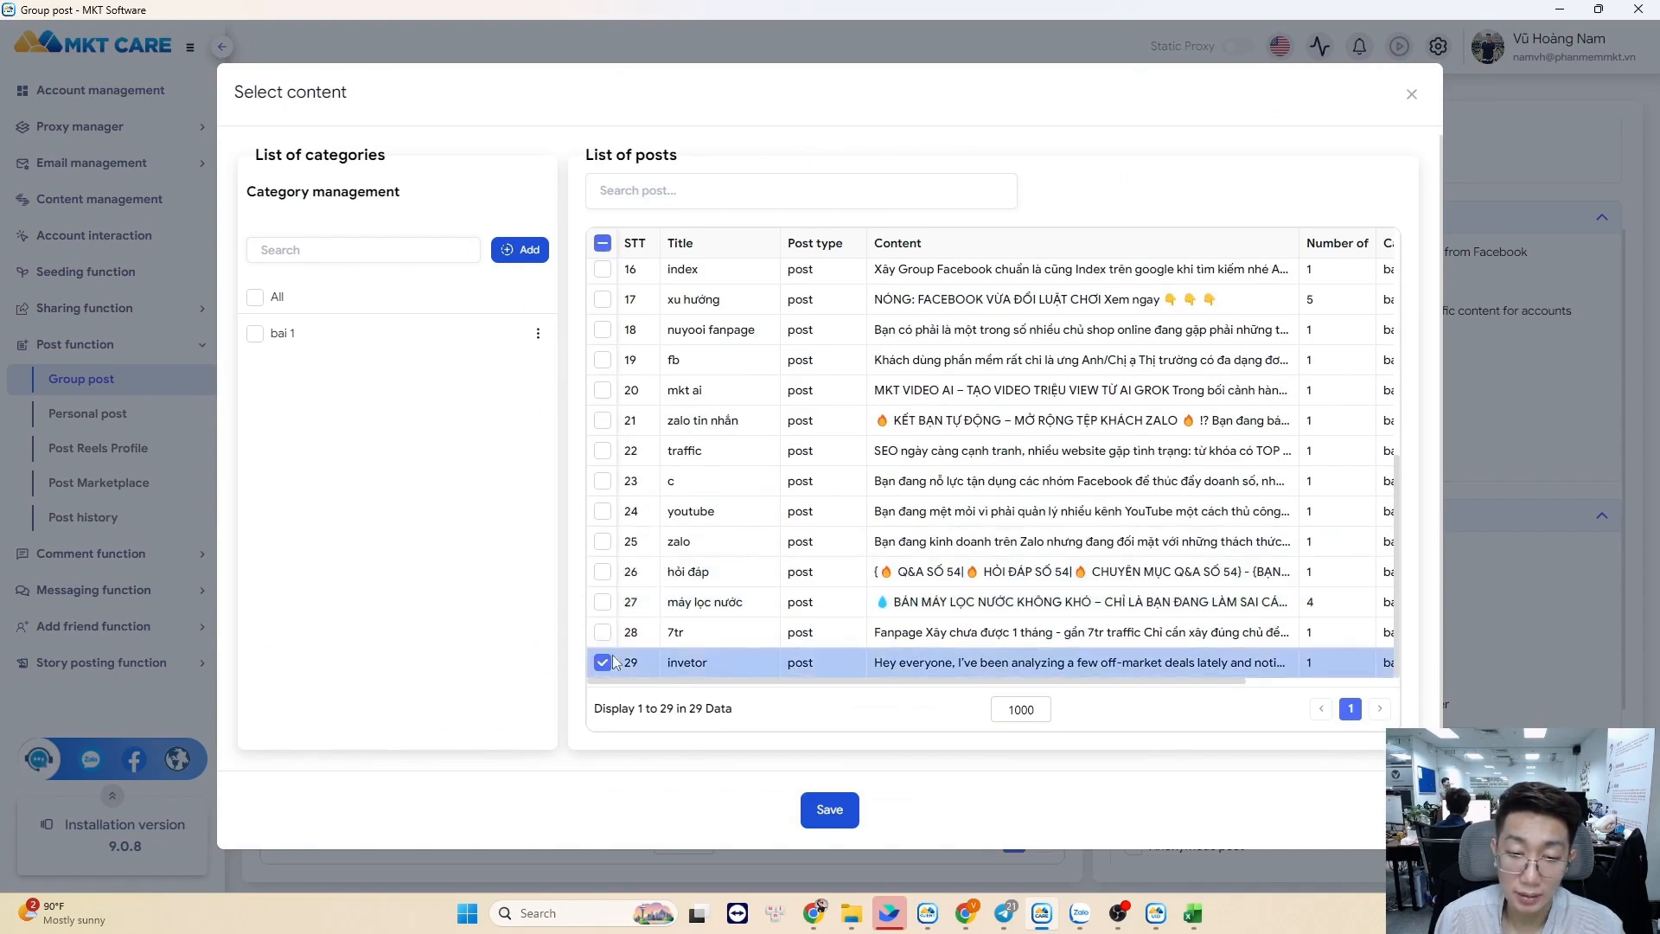
left_click(831, 809)
left_click(278, 189)
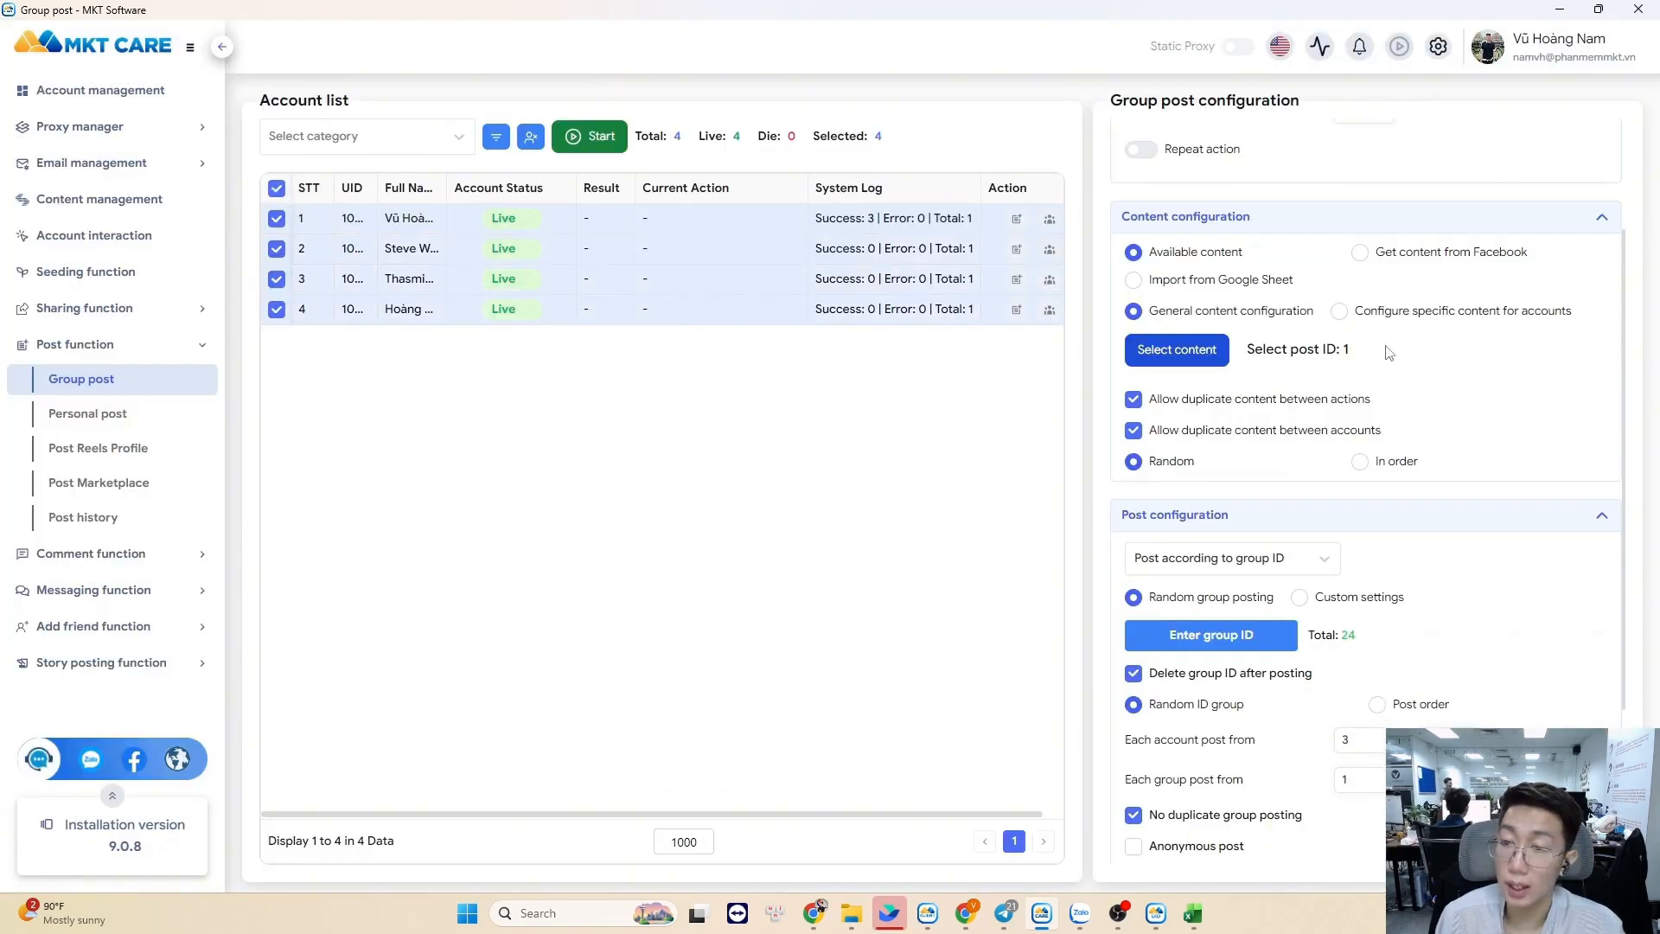
scroll(1388, 352, "up", 2)
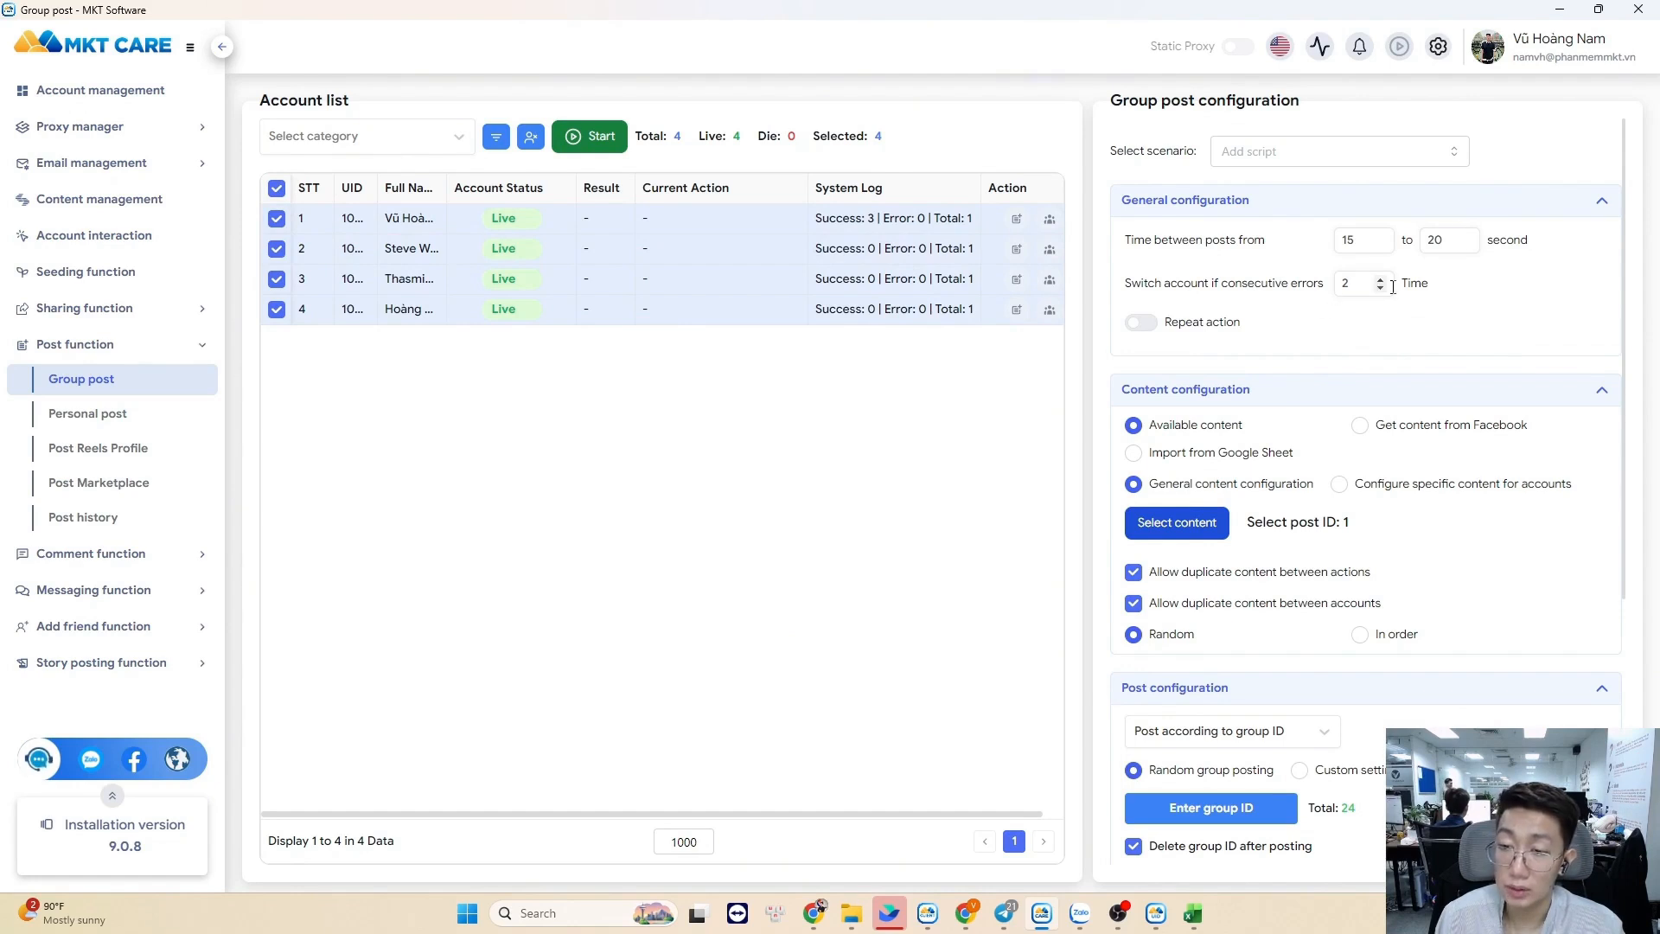
scroll(1388, 350, "down", 2)
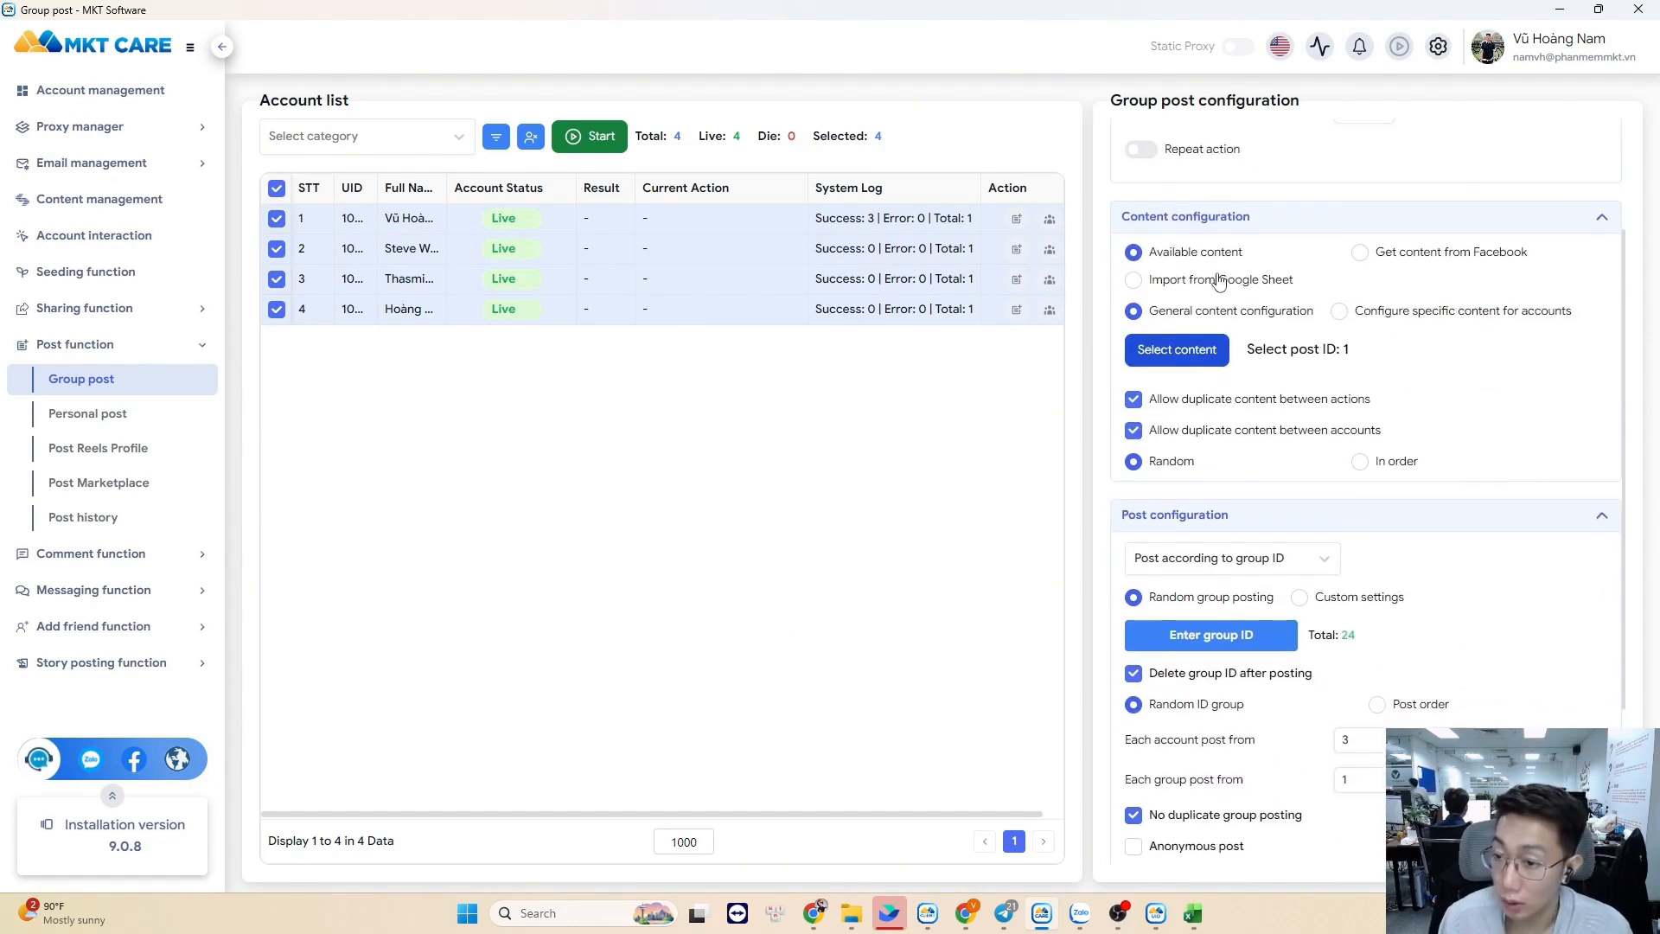
scroll(1228, 346, "down", 2)
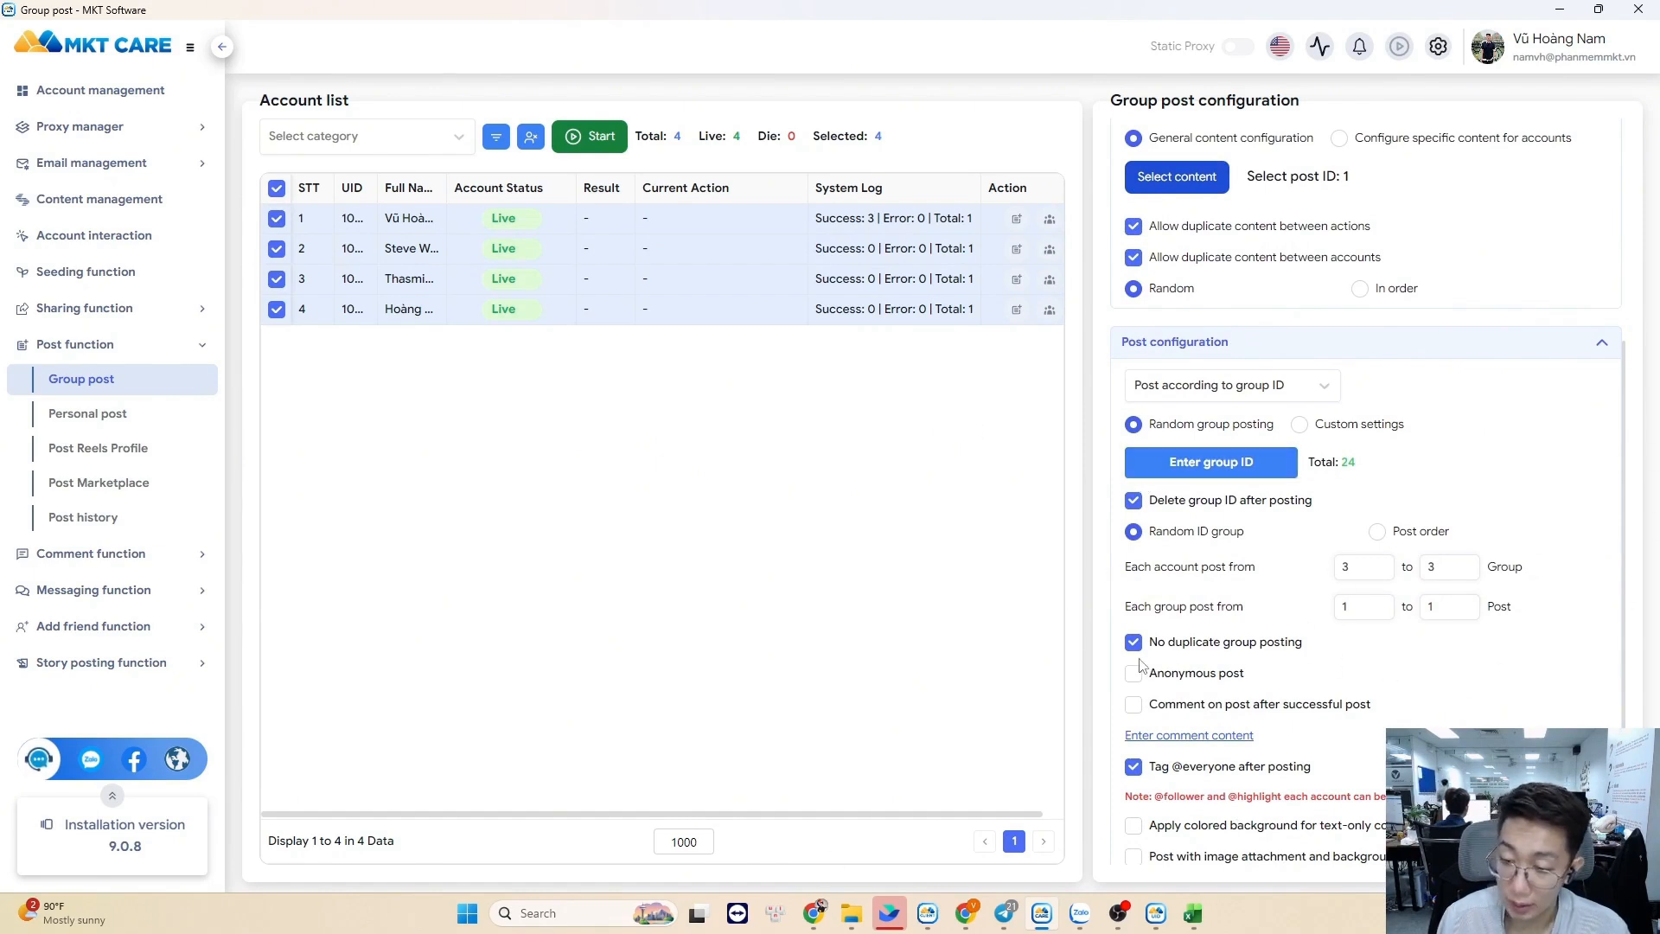
scroll(1381, 613, "down", 1)
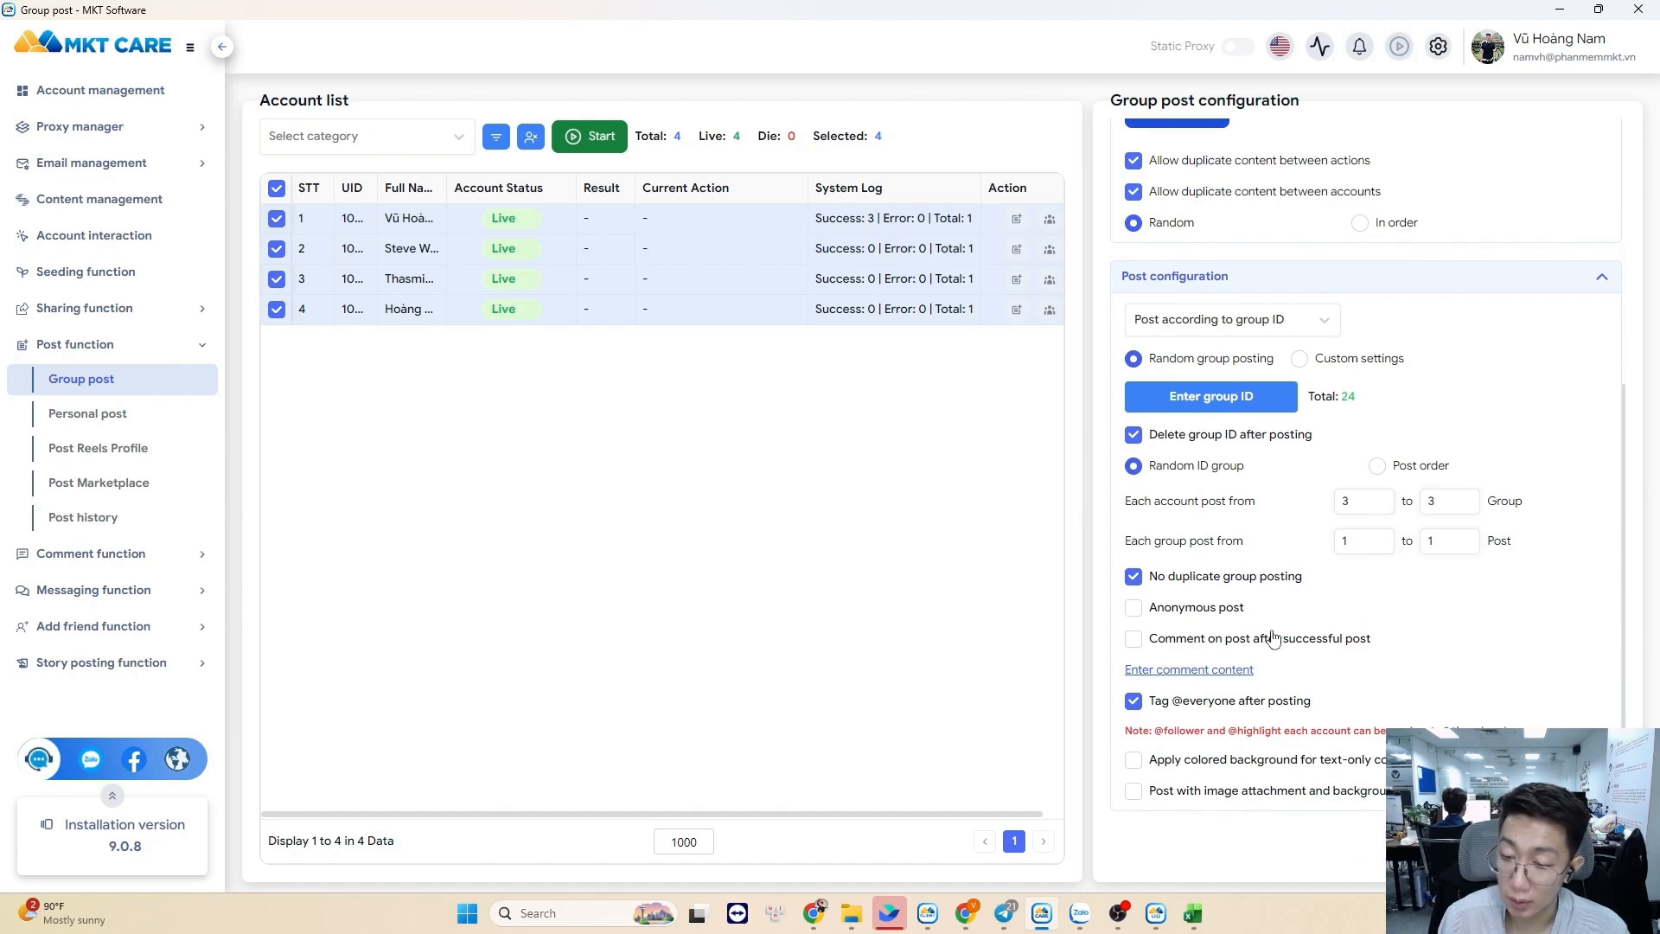
left_click(1165, 706)
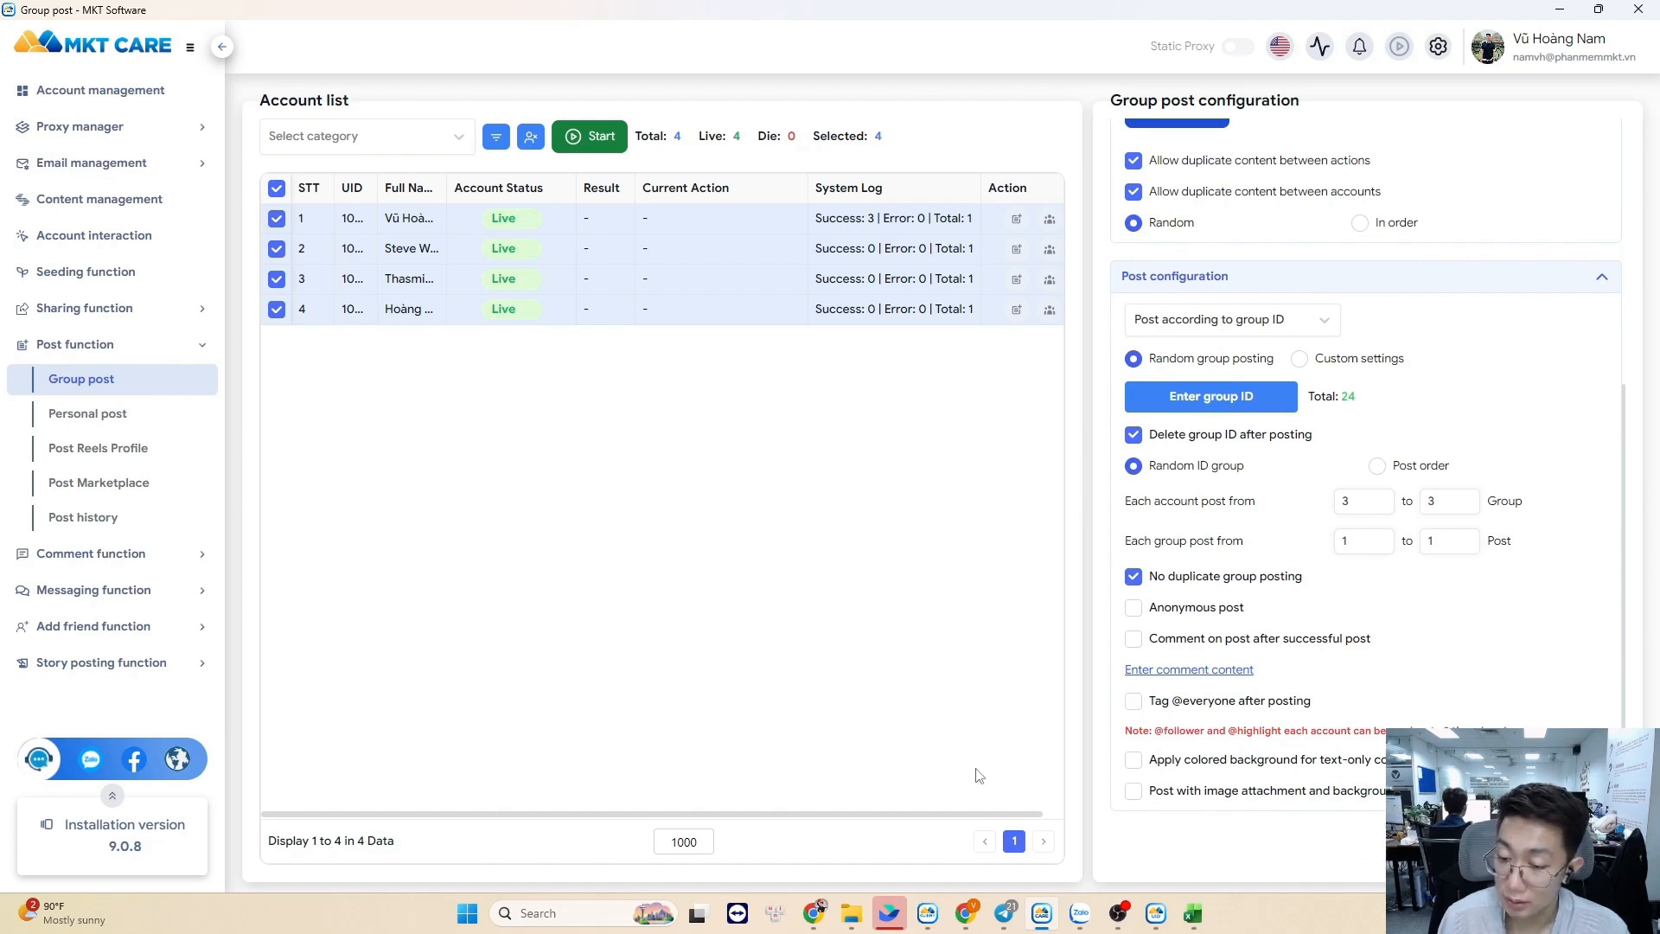
left_click(1137, 762)
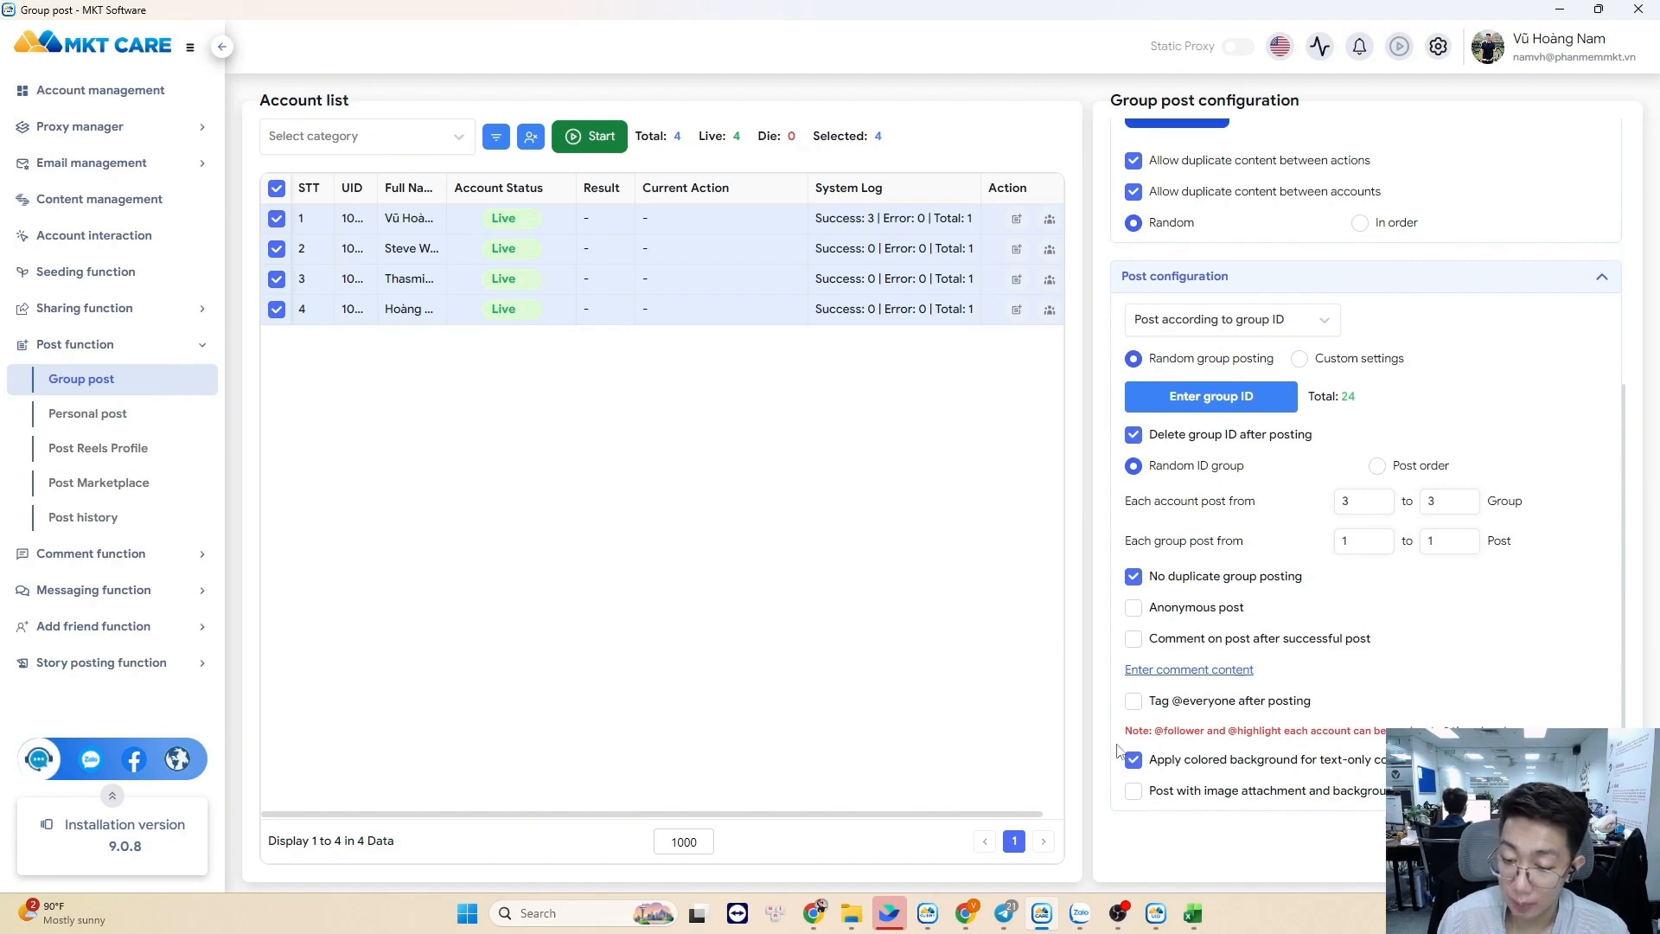
left_click(1203, 800)
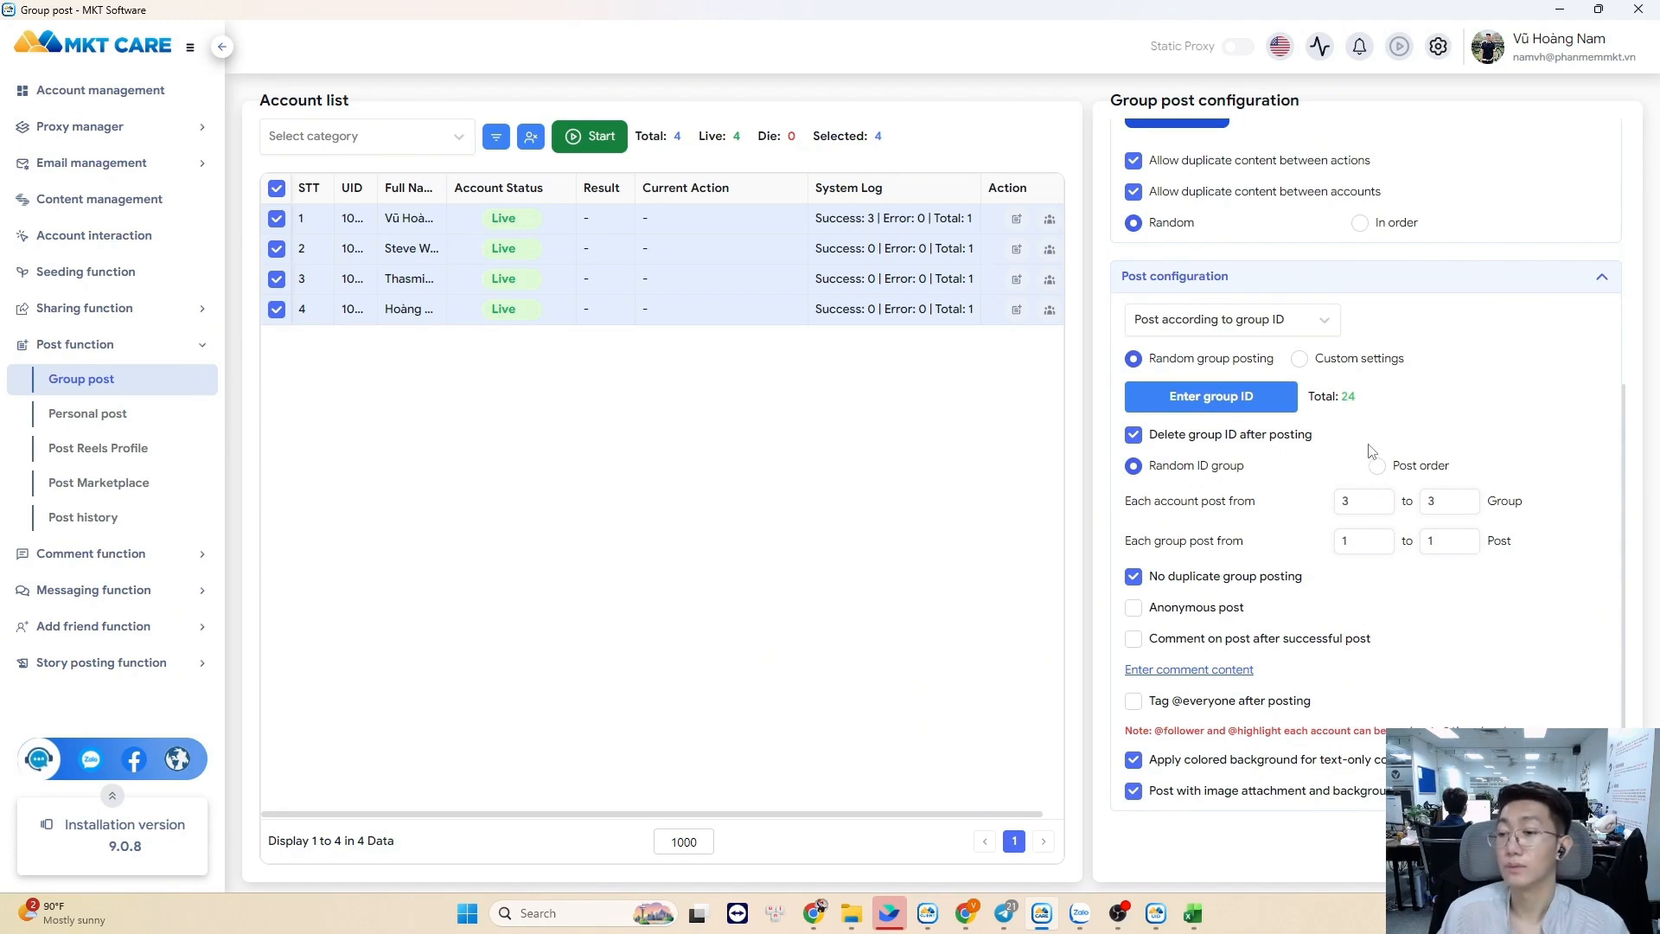
- Keep the random group ID order, set each account to post in 1 to 1 group, and start the group posting
left_click(1398, 474)
left_click(1187, 469)
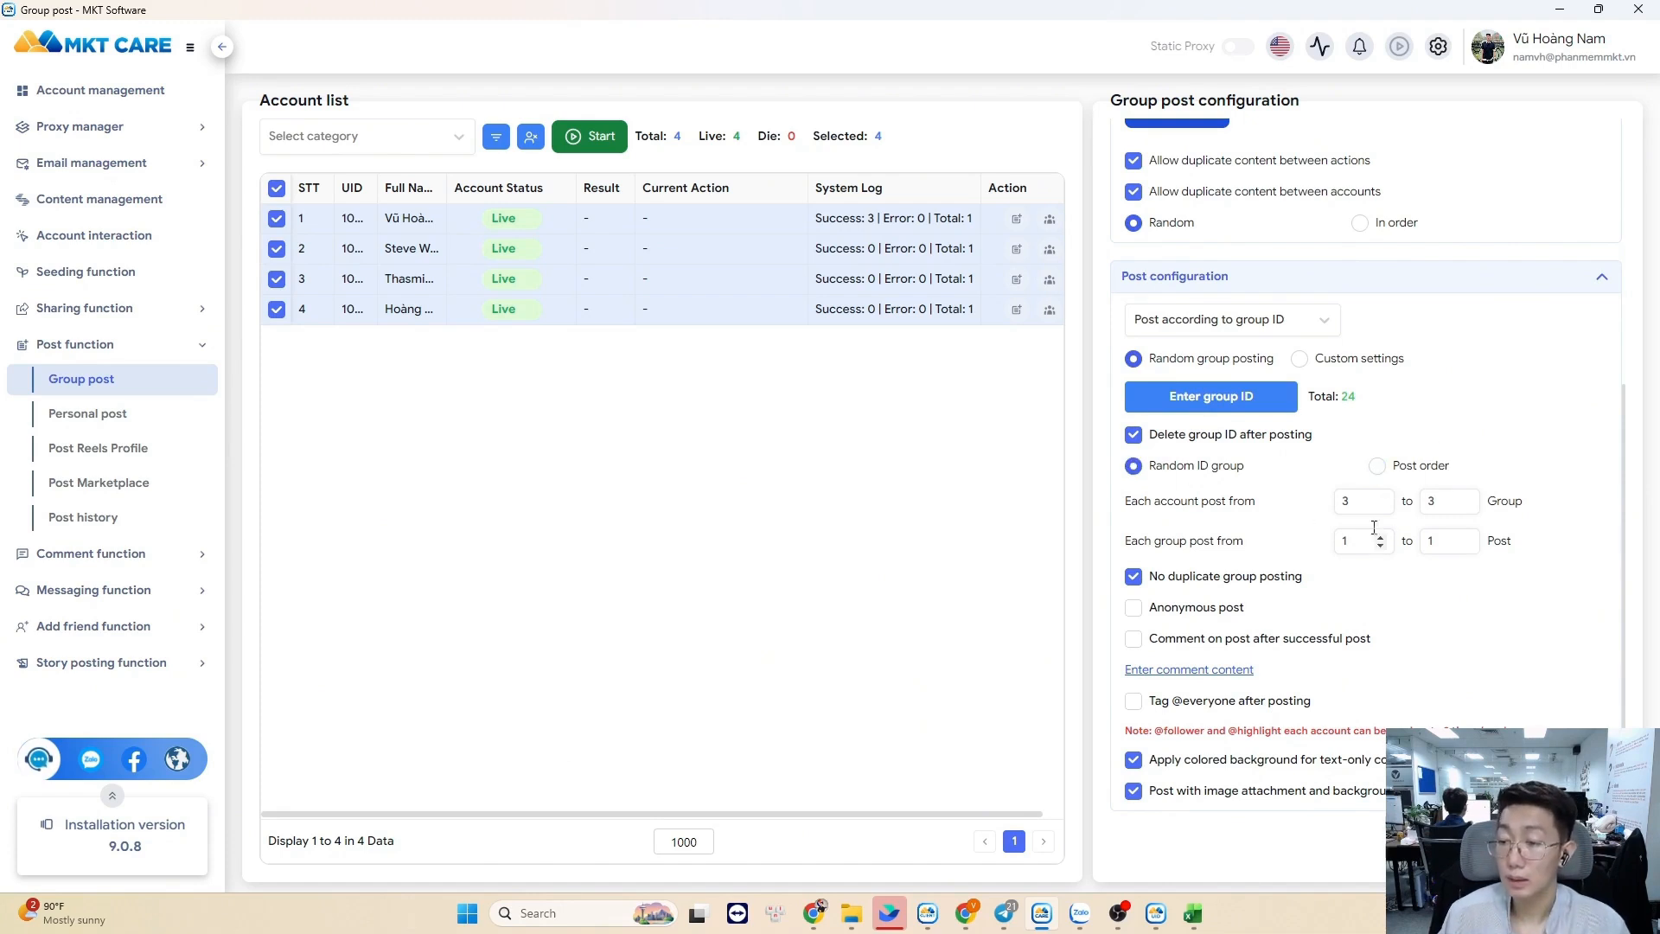
double_click(1366, 510)
type("1")
key("Tab")
type("1")
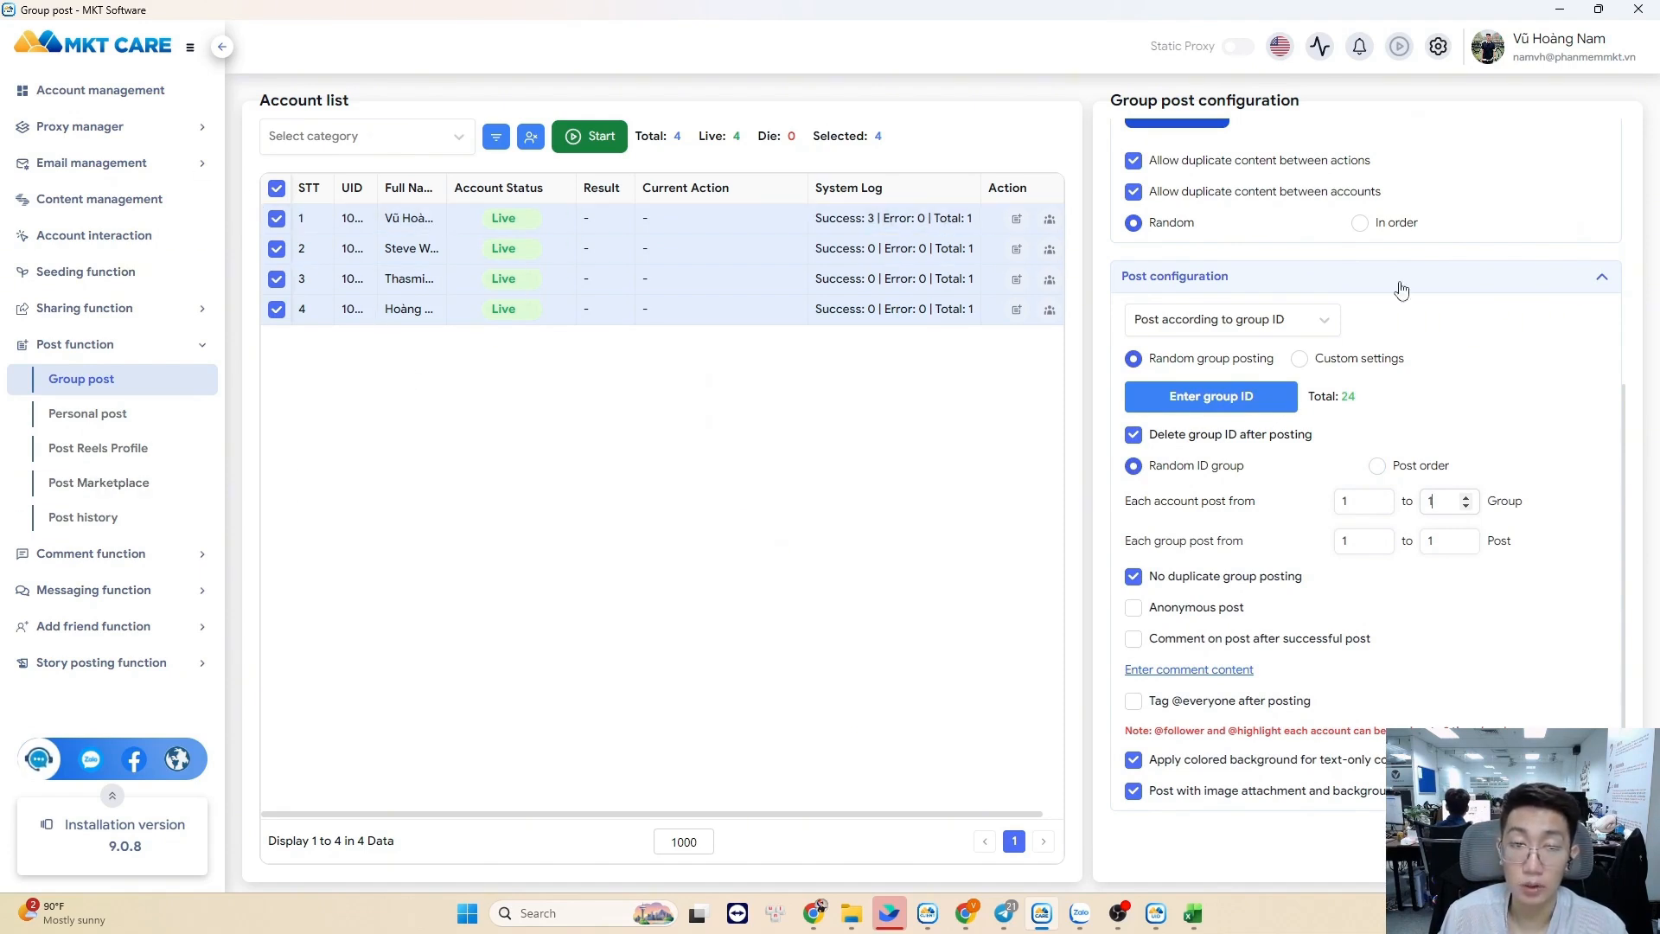
left_click(605, 138)
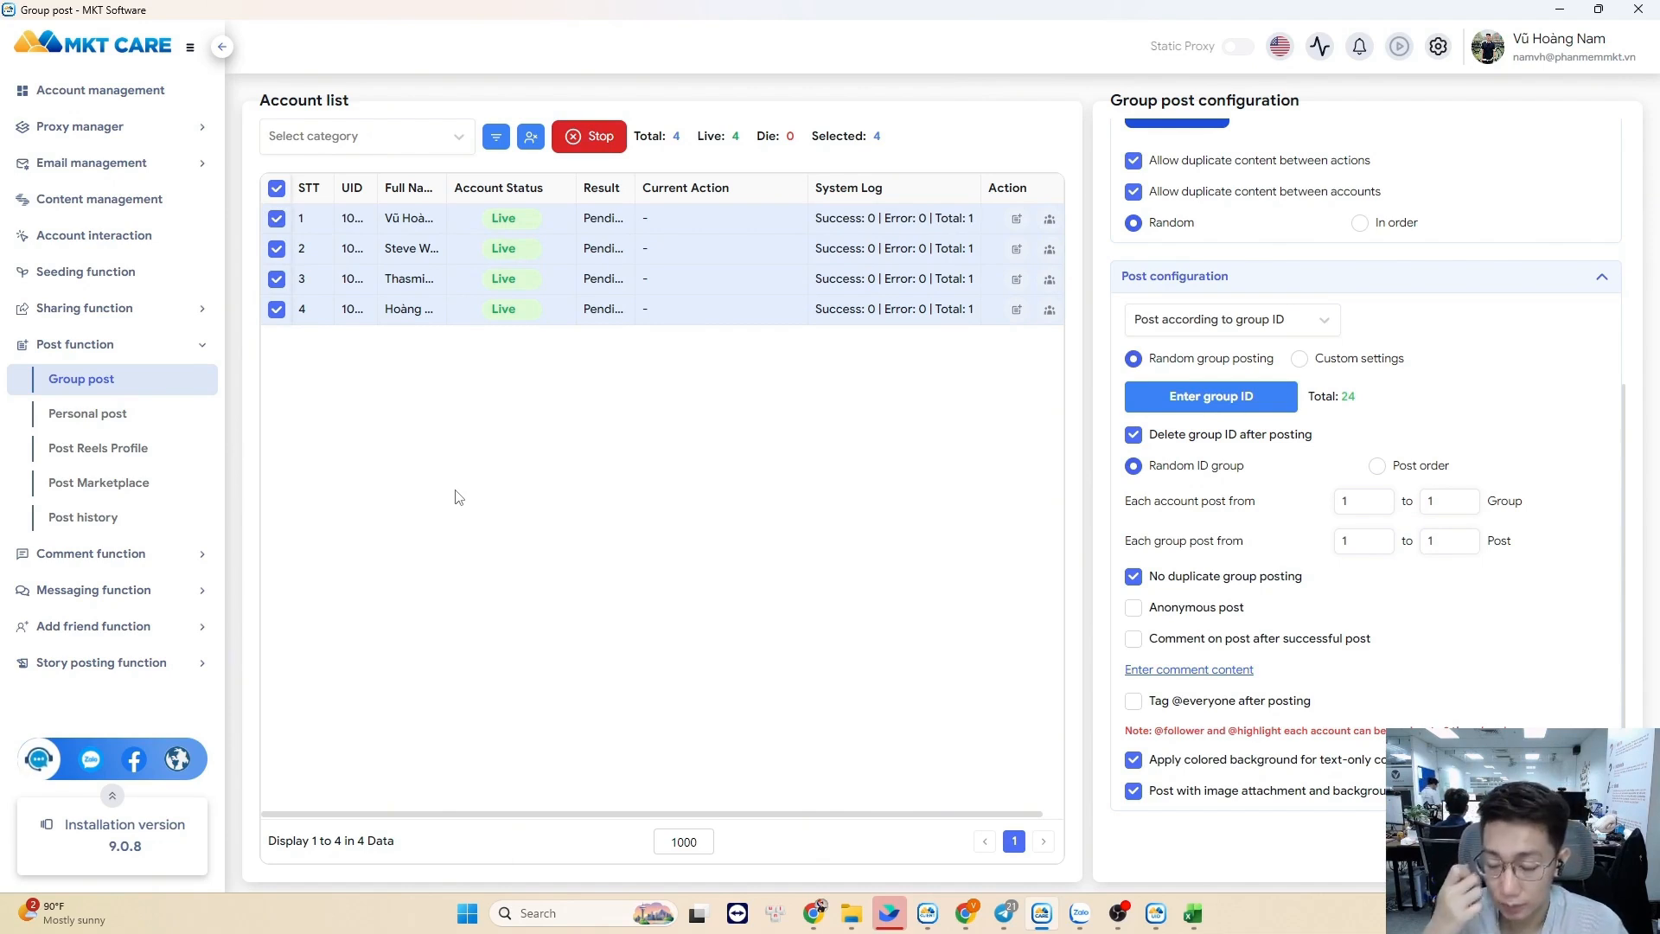
- Open the post history and check the post time, status and link of the newest group posts
mouse_move(978, 904)
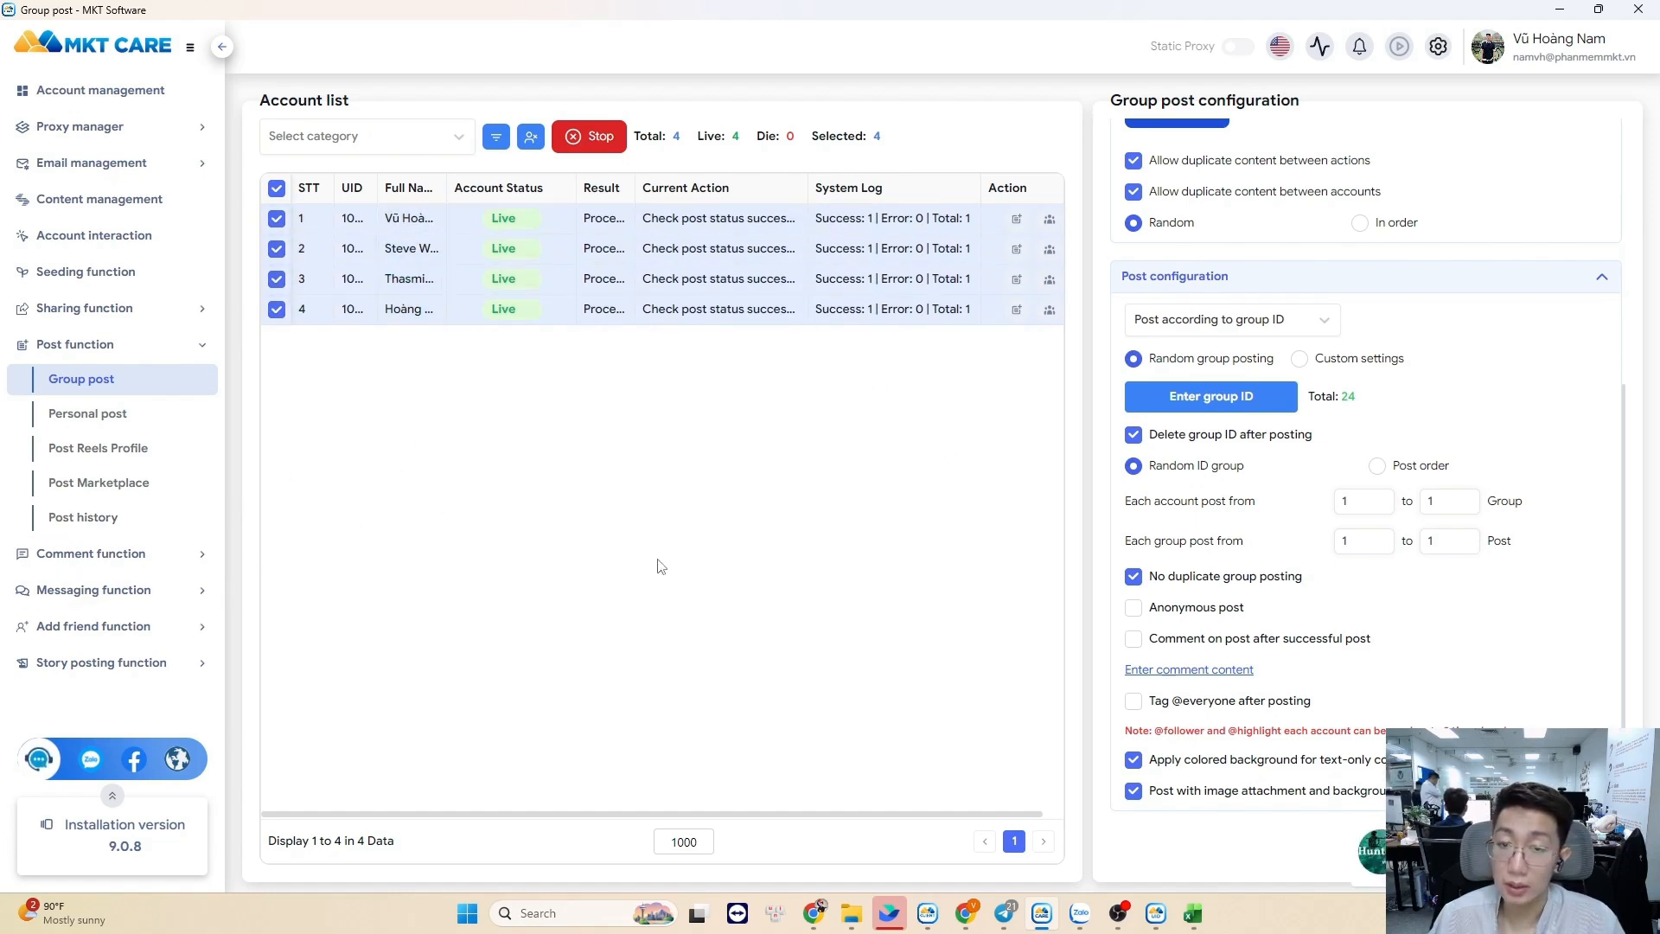
left_click(192, 529)
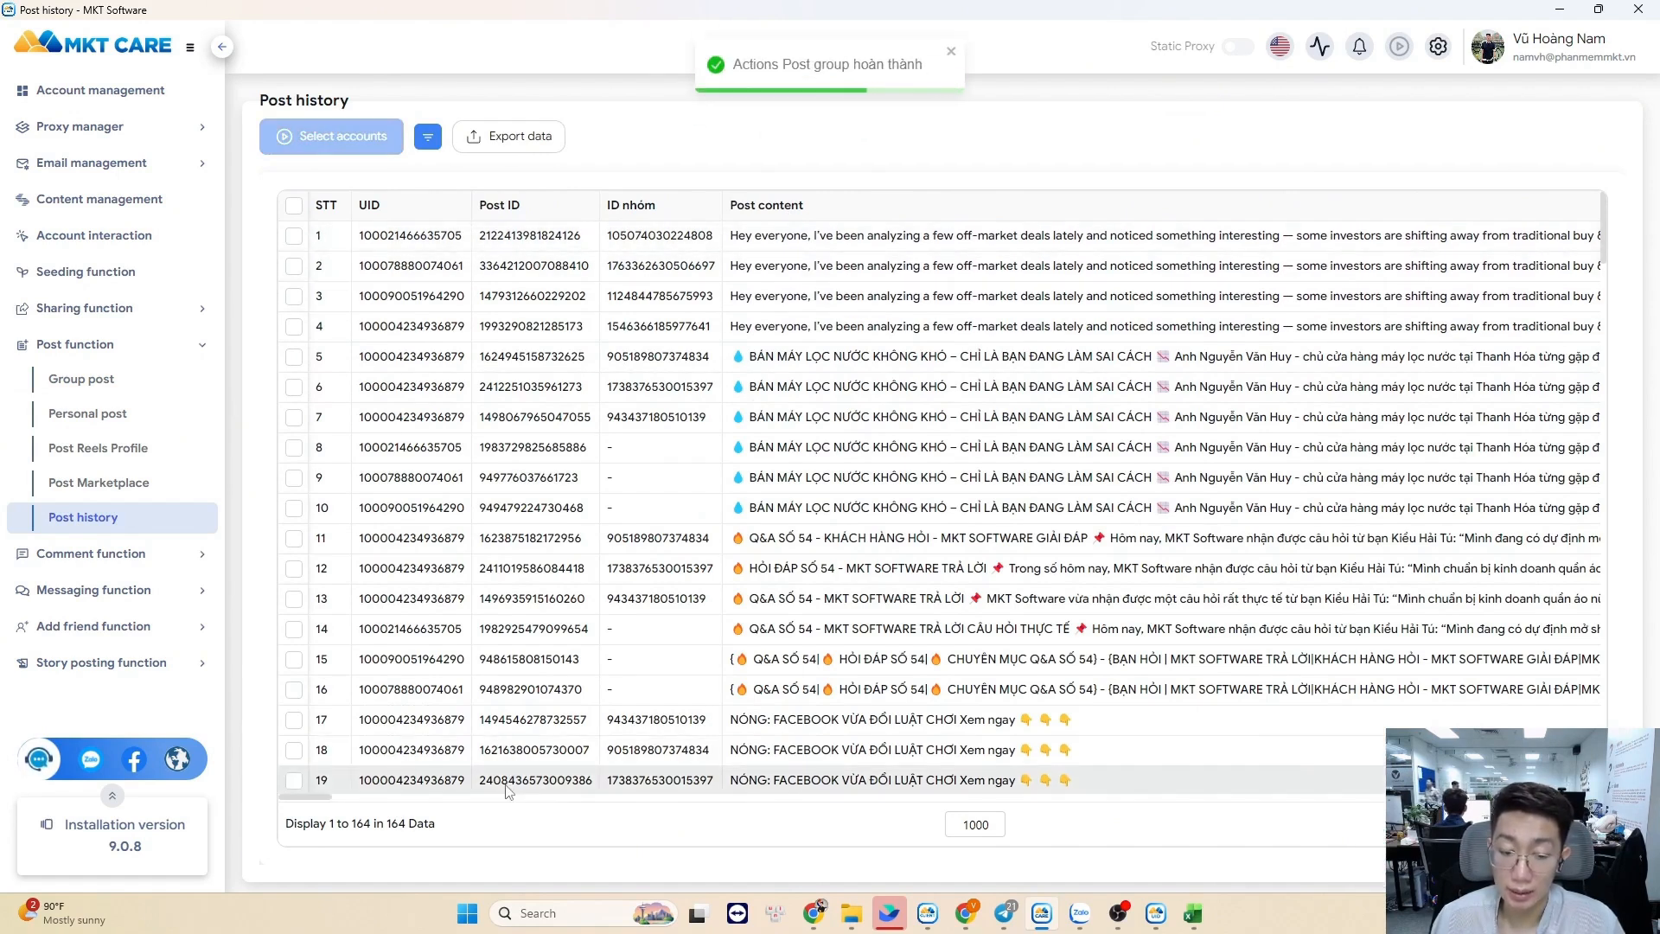
scroll(383, 761, "right", 10)
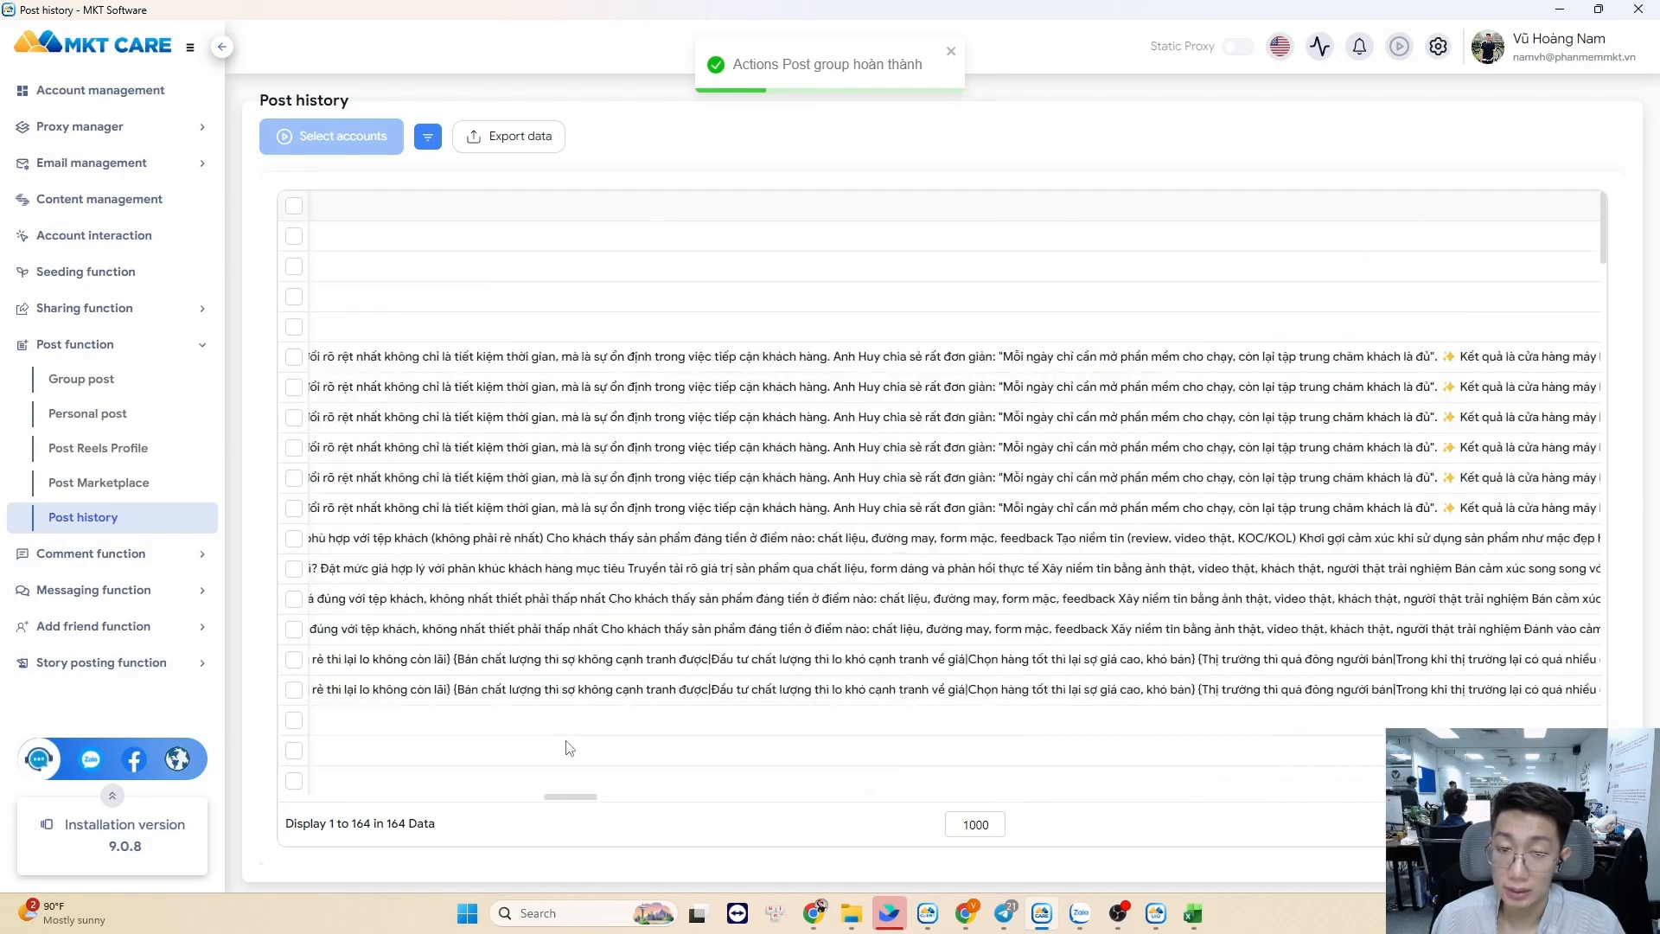
scroll(375, 736, "right", 10)
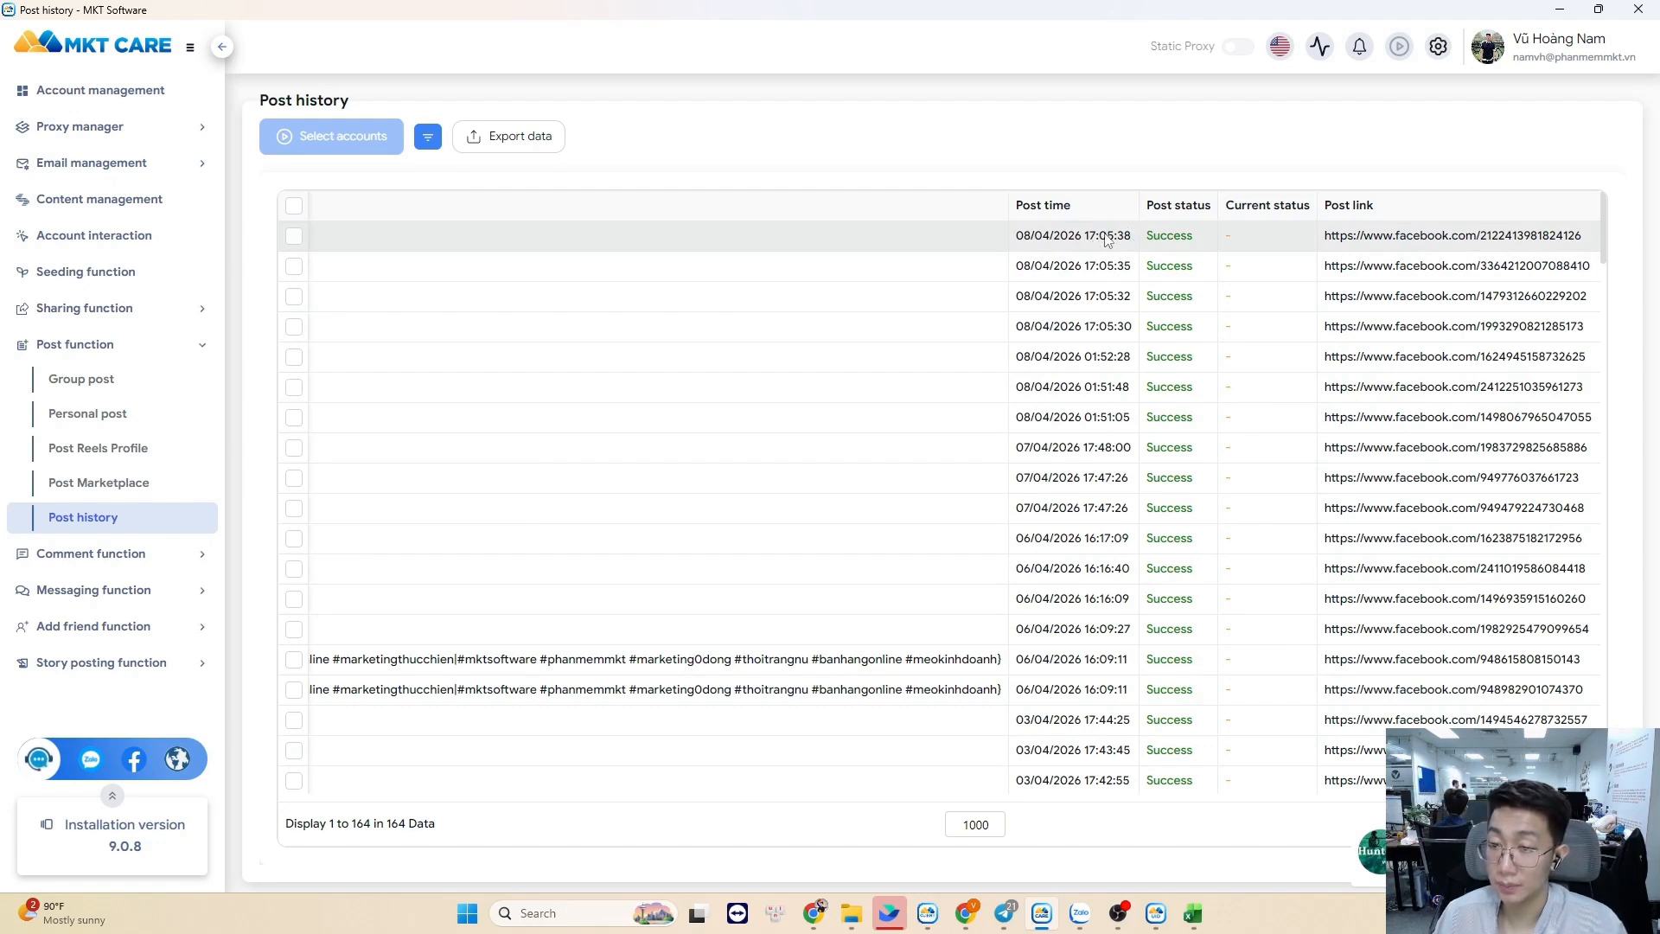
- Copy the link of the newest post in the history and open it in a new Chrome tab
right_click(1017, 241)
left_click(1068, 294)
left_click(813, 913)
left_click(1484, 18)
key("ctrl+v")
key("Return")
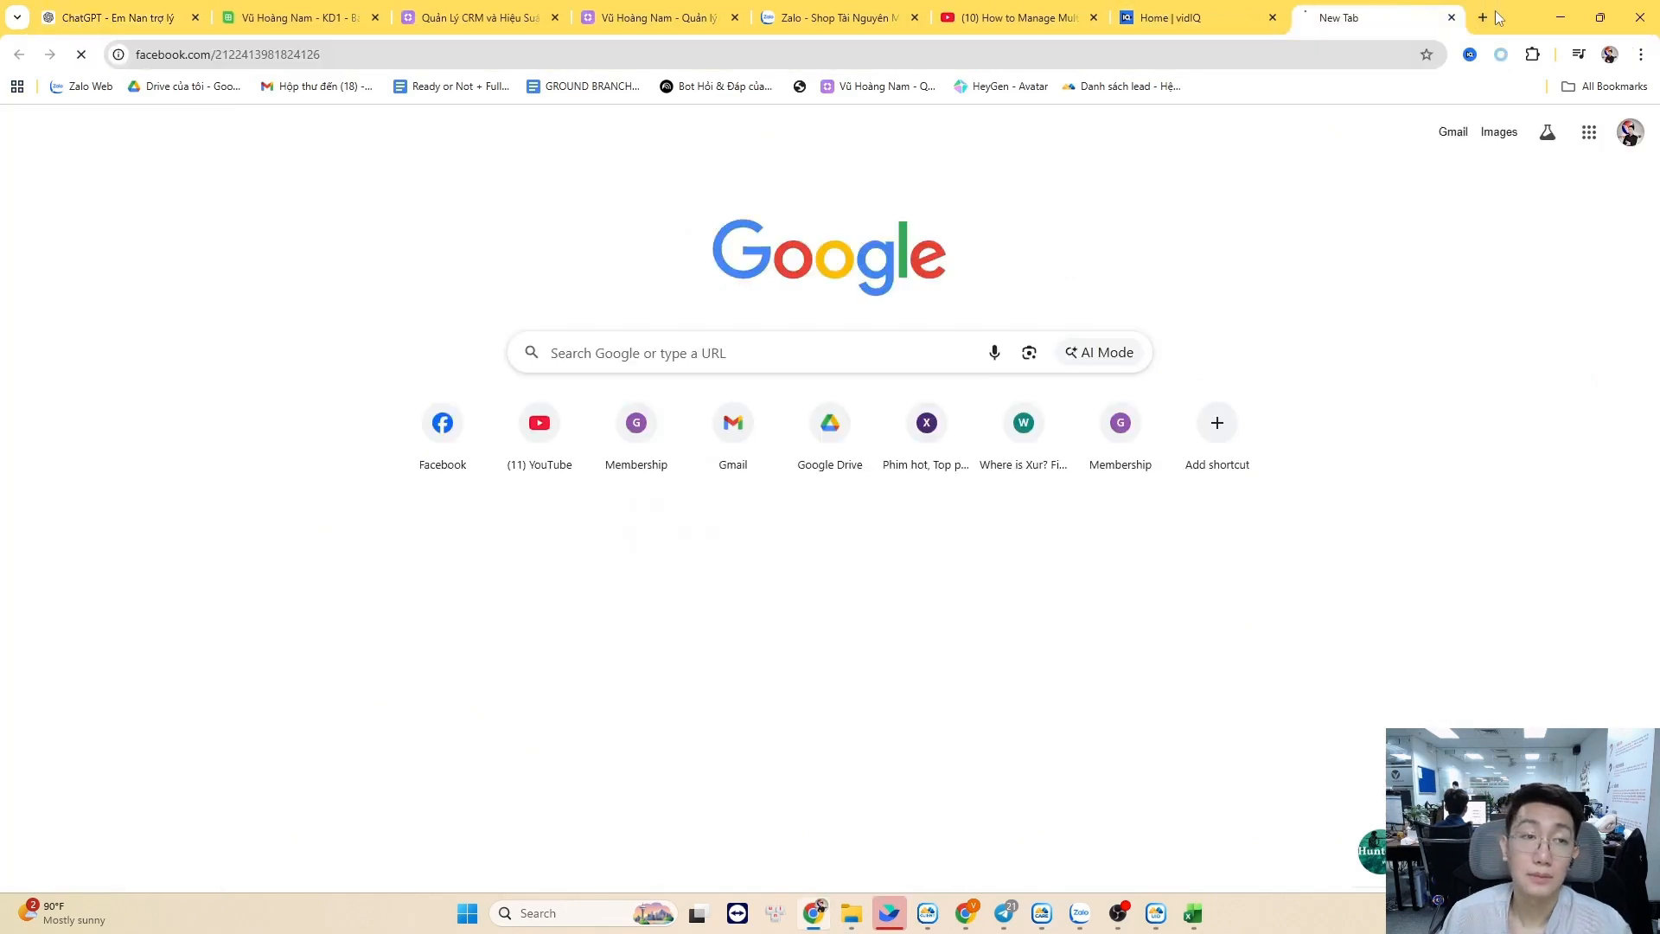
- Copy the link of the second post in the MKT Care history and open it in the same Chrome tab
key("alt+Tab")
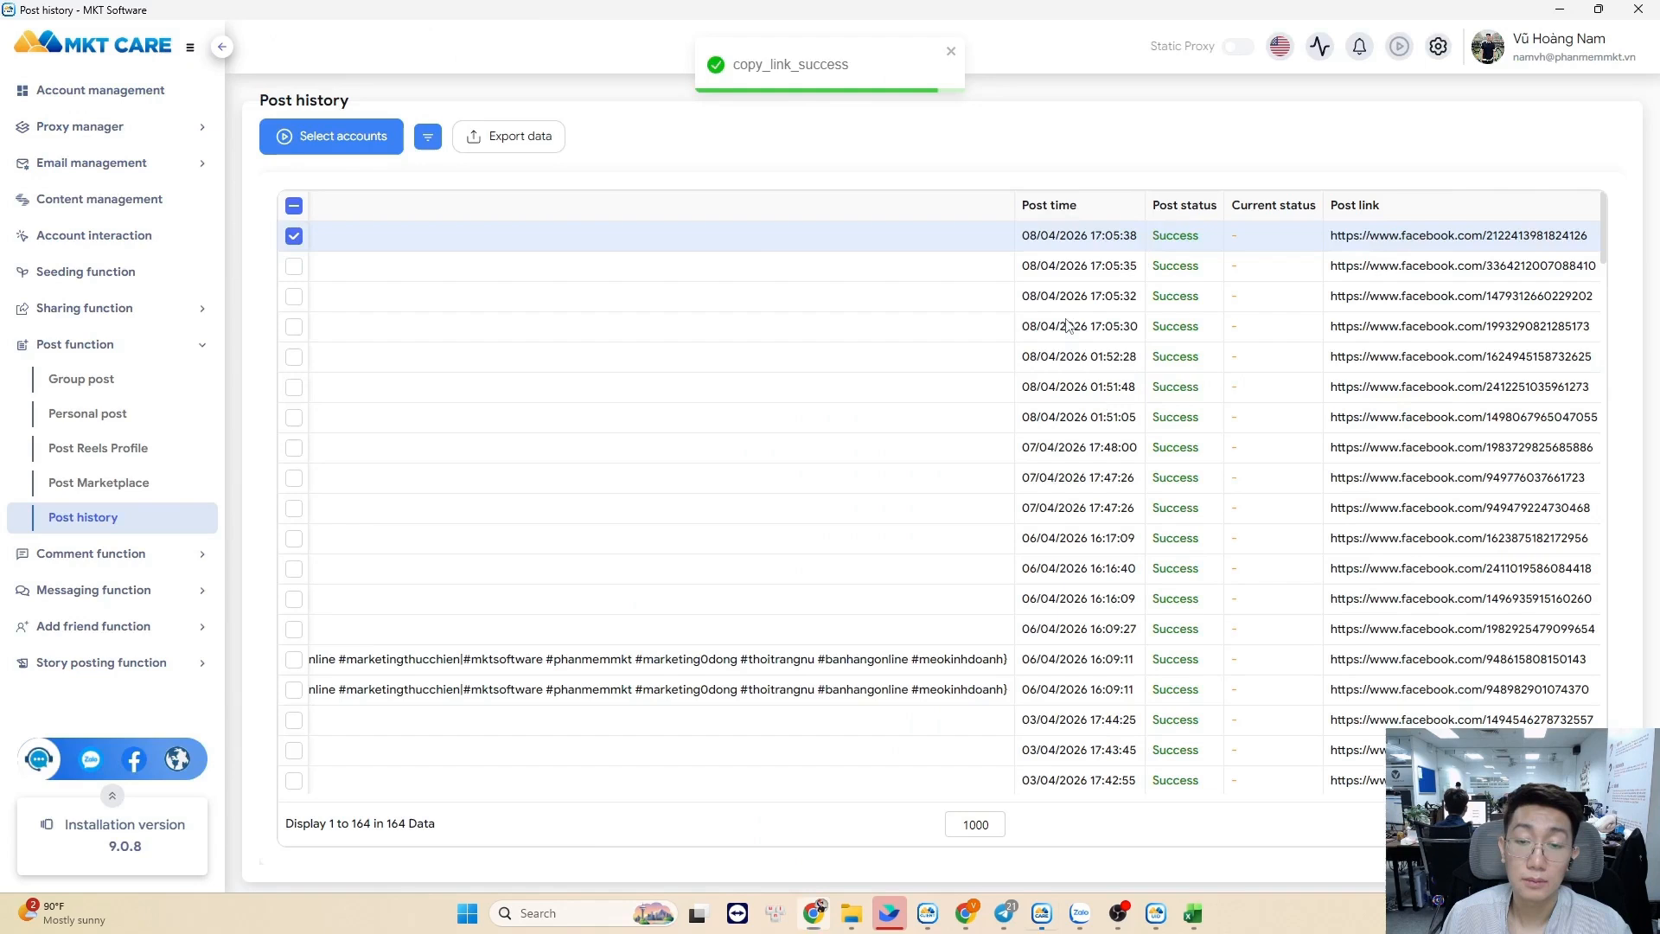
left_click(593, 266)
right_click(594, 267)
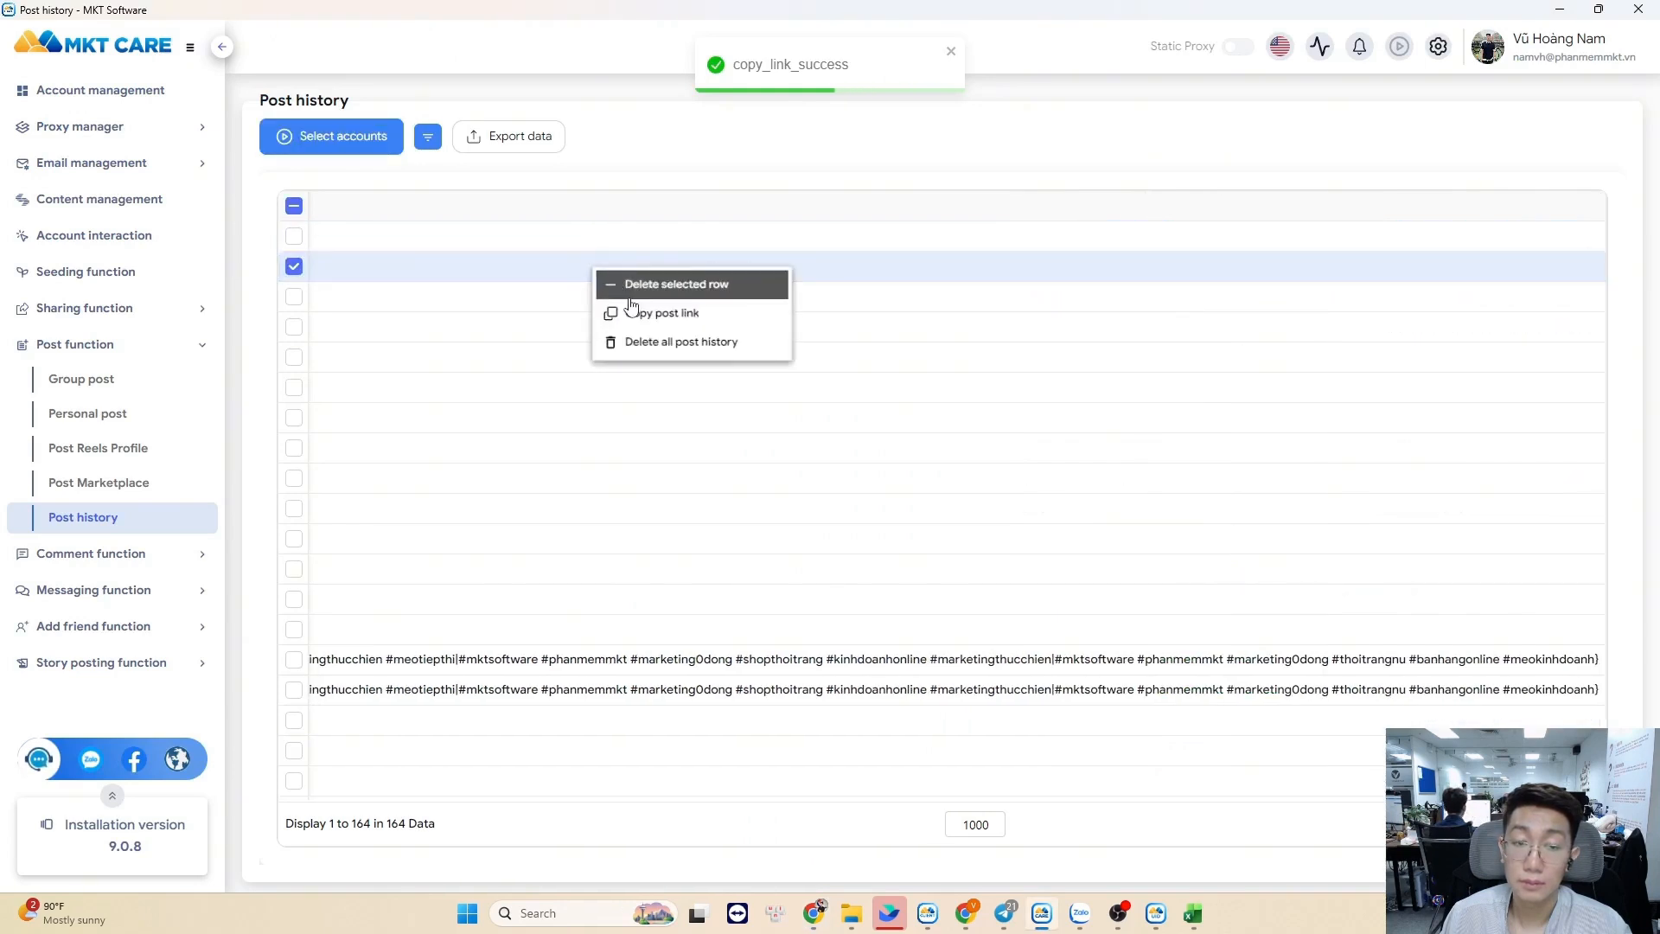
left_click(636, 317)
key("alt+Tab")
left_click(461, 54)
key("ctrl+v")
key("Return")
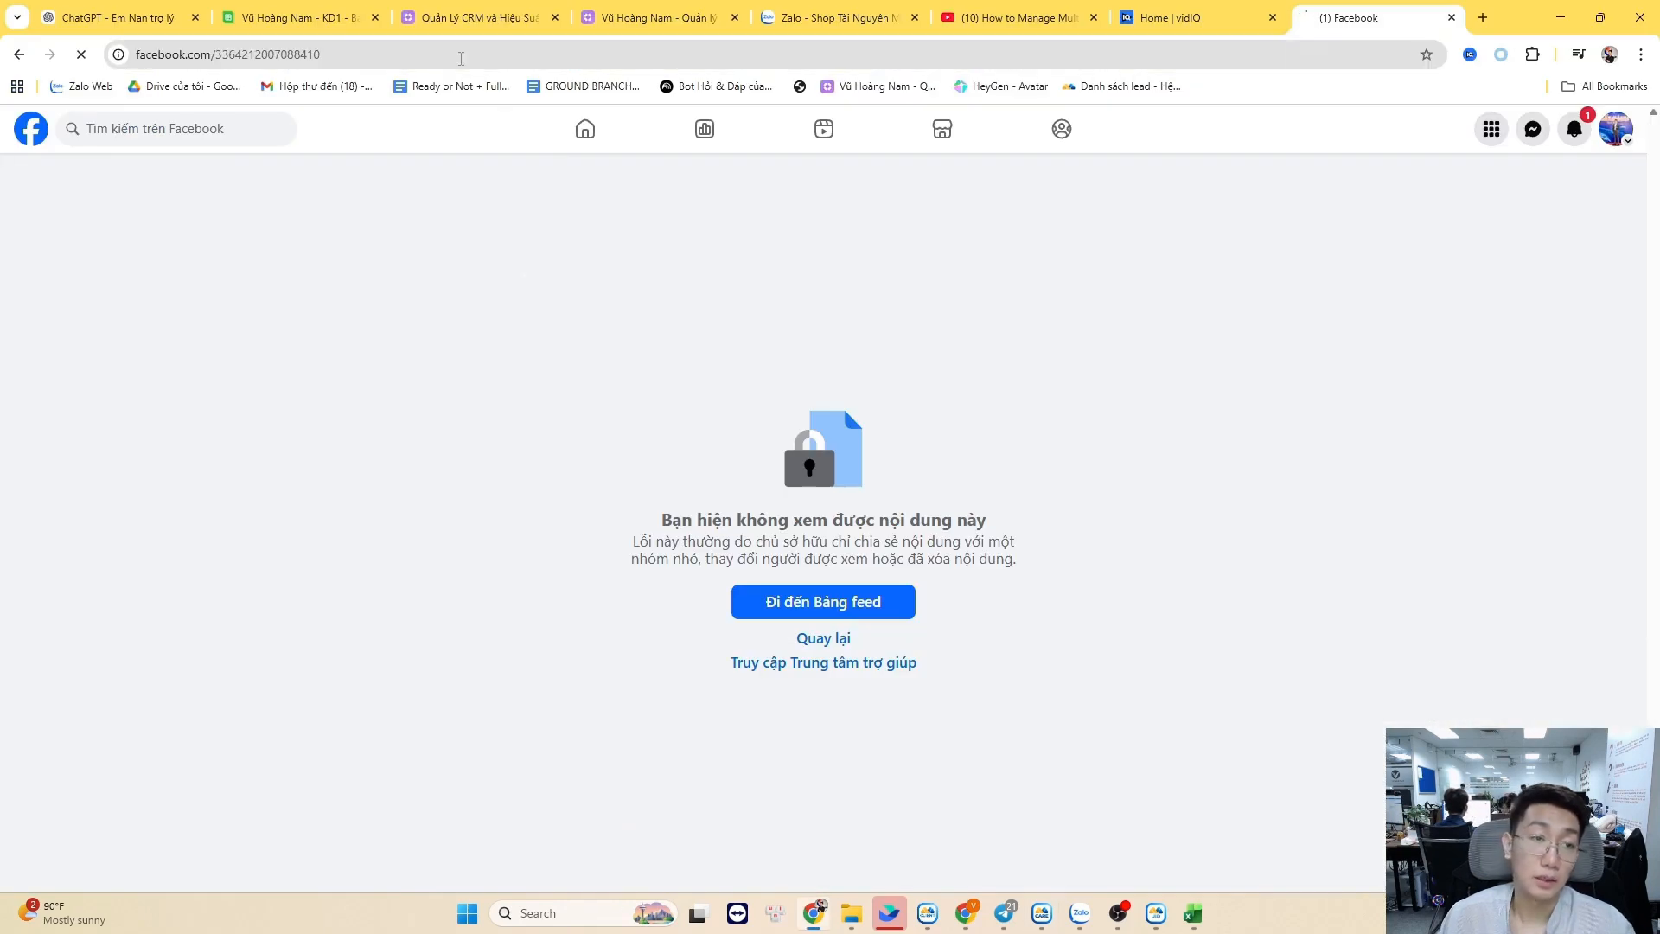
- Copy the link of the third post in the MKT Care history and open it in the same Chrome tab
key("alt+Tab")
left_click(339, 297)
right_click(339, 297)
left_click(380, 342)
key("alt+Tab")
left_click(415, 55)
key("ctrl+v")
key("Return")
- Copy the link of the fourth post in the MKT Care history and open it in the Facebook tab in Chrome
key("alt+Tab")
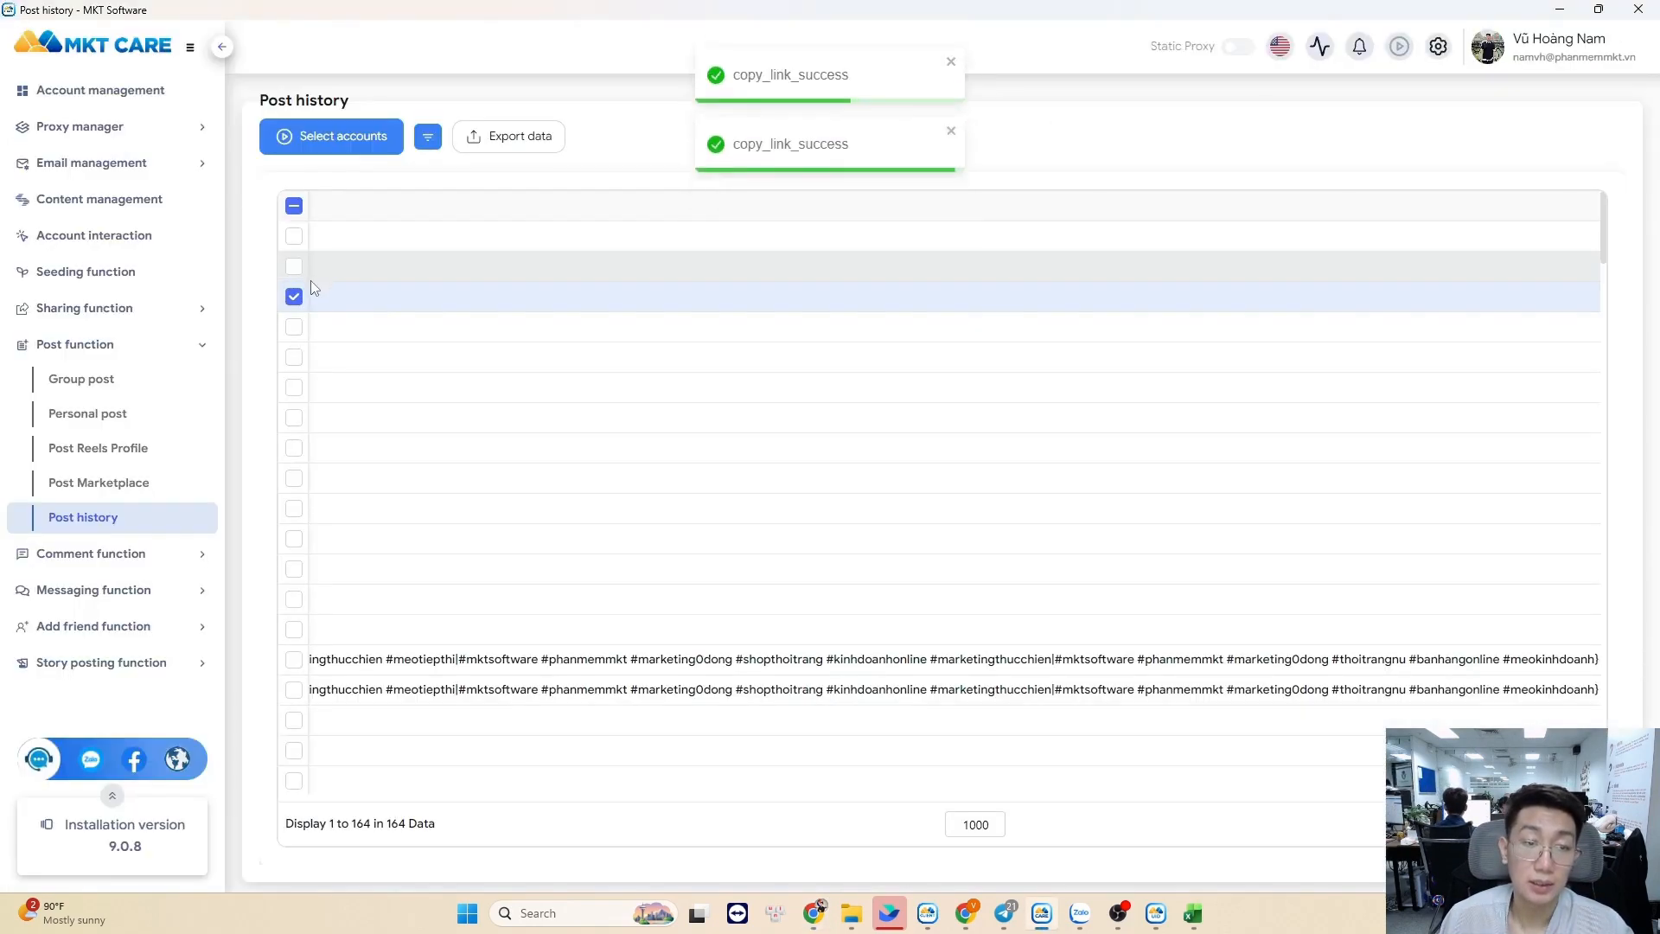
left_click(322, 327)
right_click(324, 329)
left_click(367, 374)
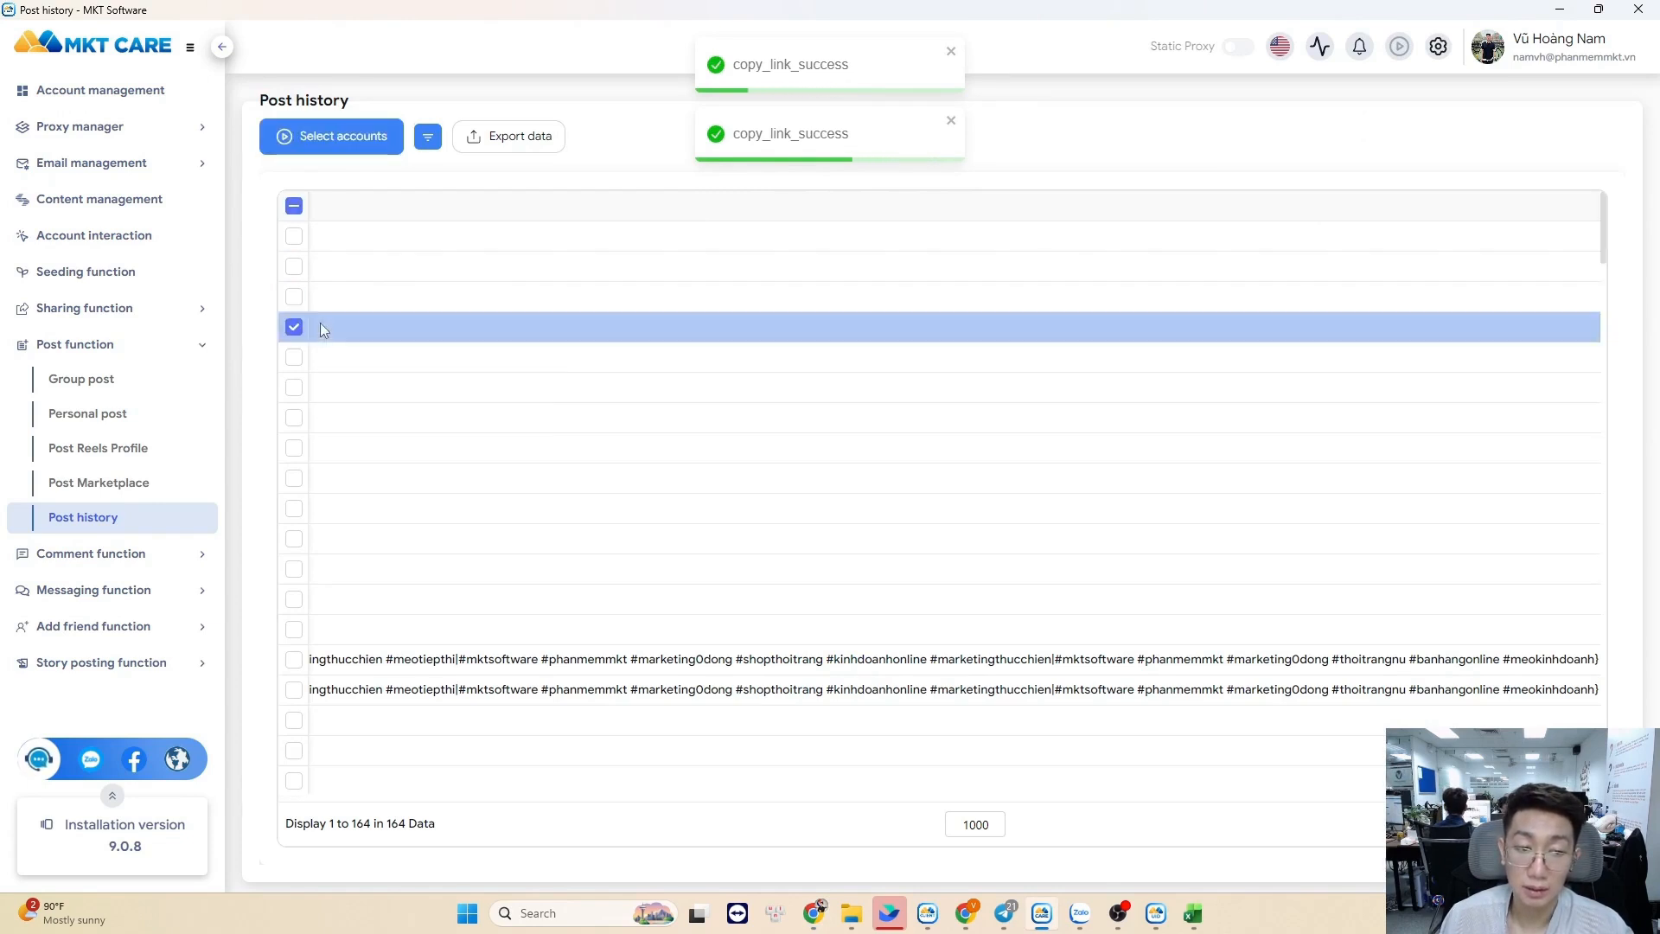
right_click(371, 331)
left_click(393, 377)
key("alt+Tab")
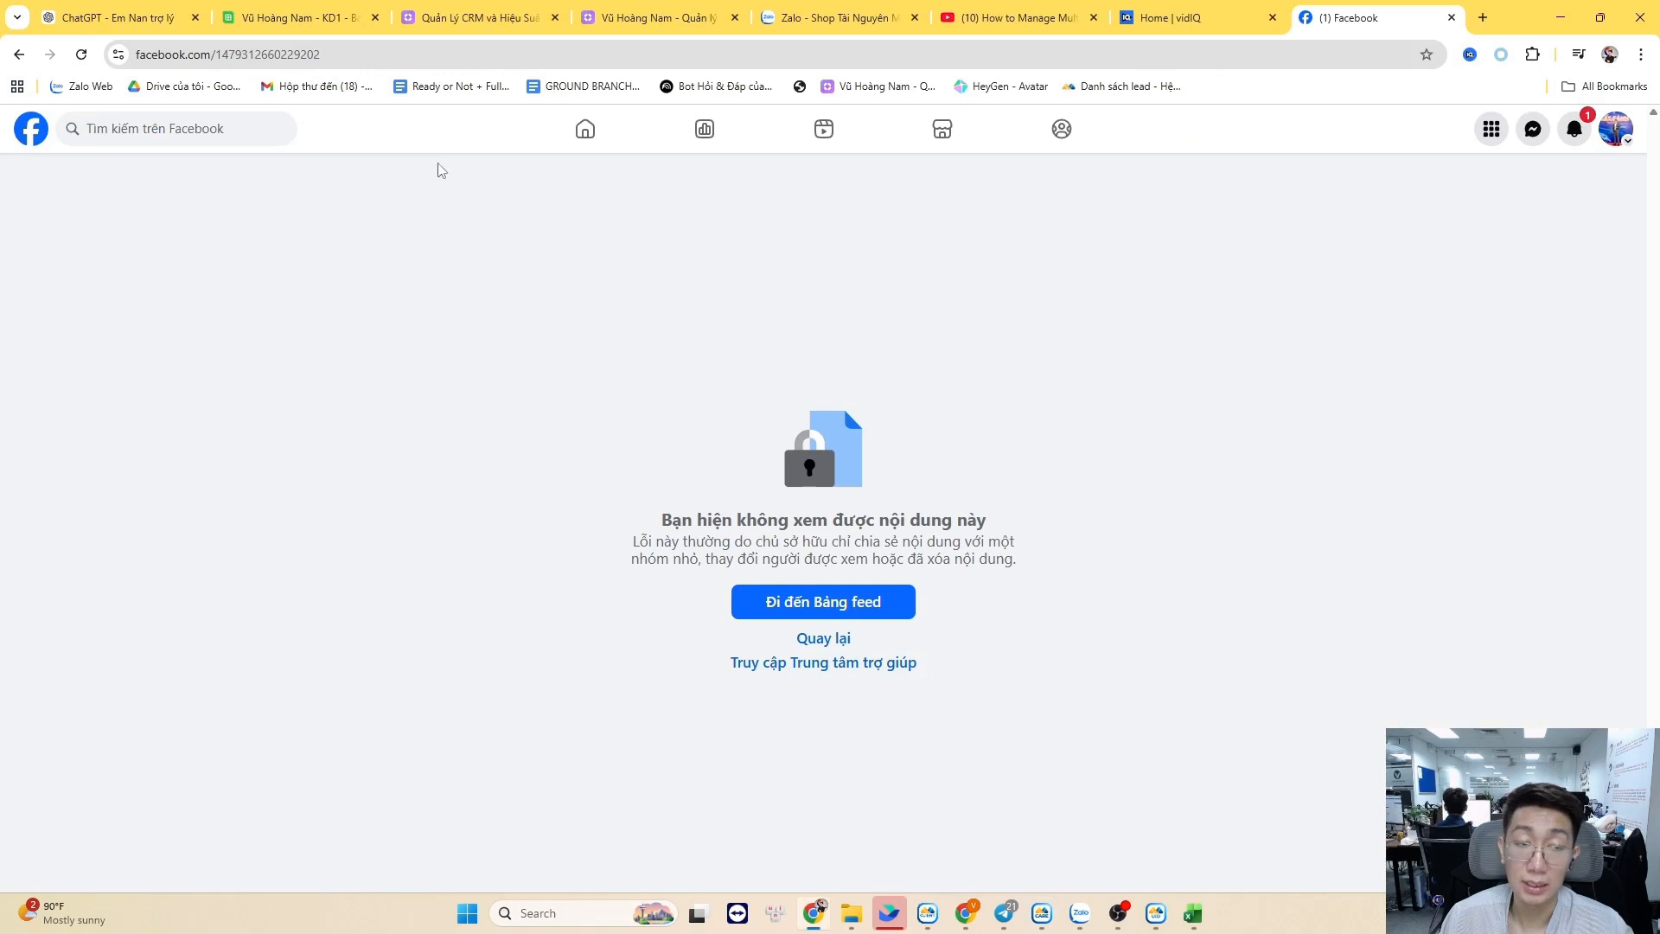
left_click(456, 60)
key("ctrl+v")
key("Return")
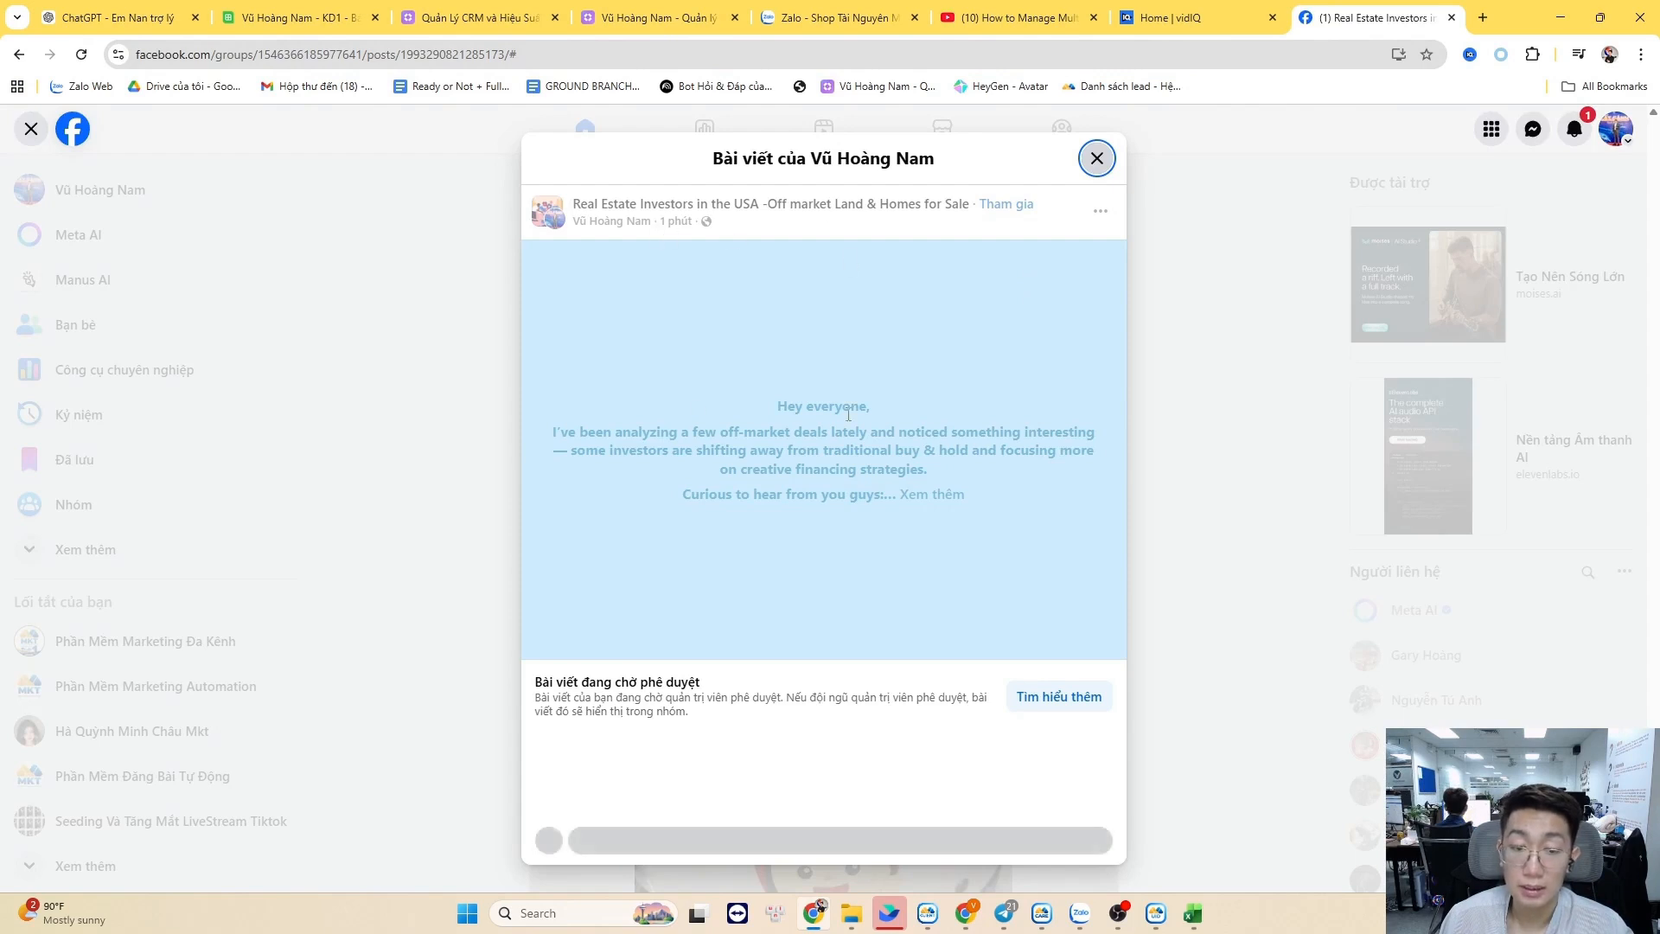
- Expand the full text of the group post, check its content, author and post time, and close the post
left_click_drag(742, 370, 1004, 545)
mouse_move(724, 210)
left_click_drag(772, 403, 979, 505)
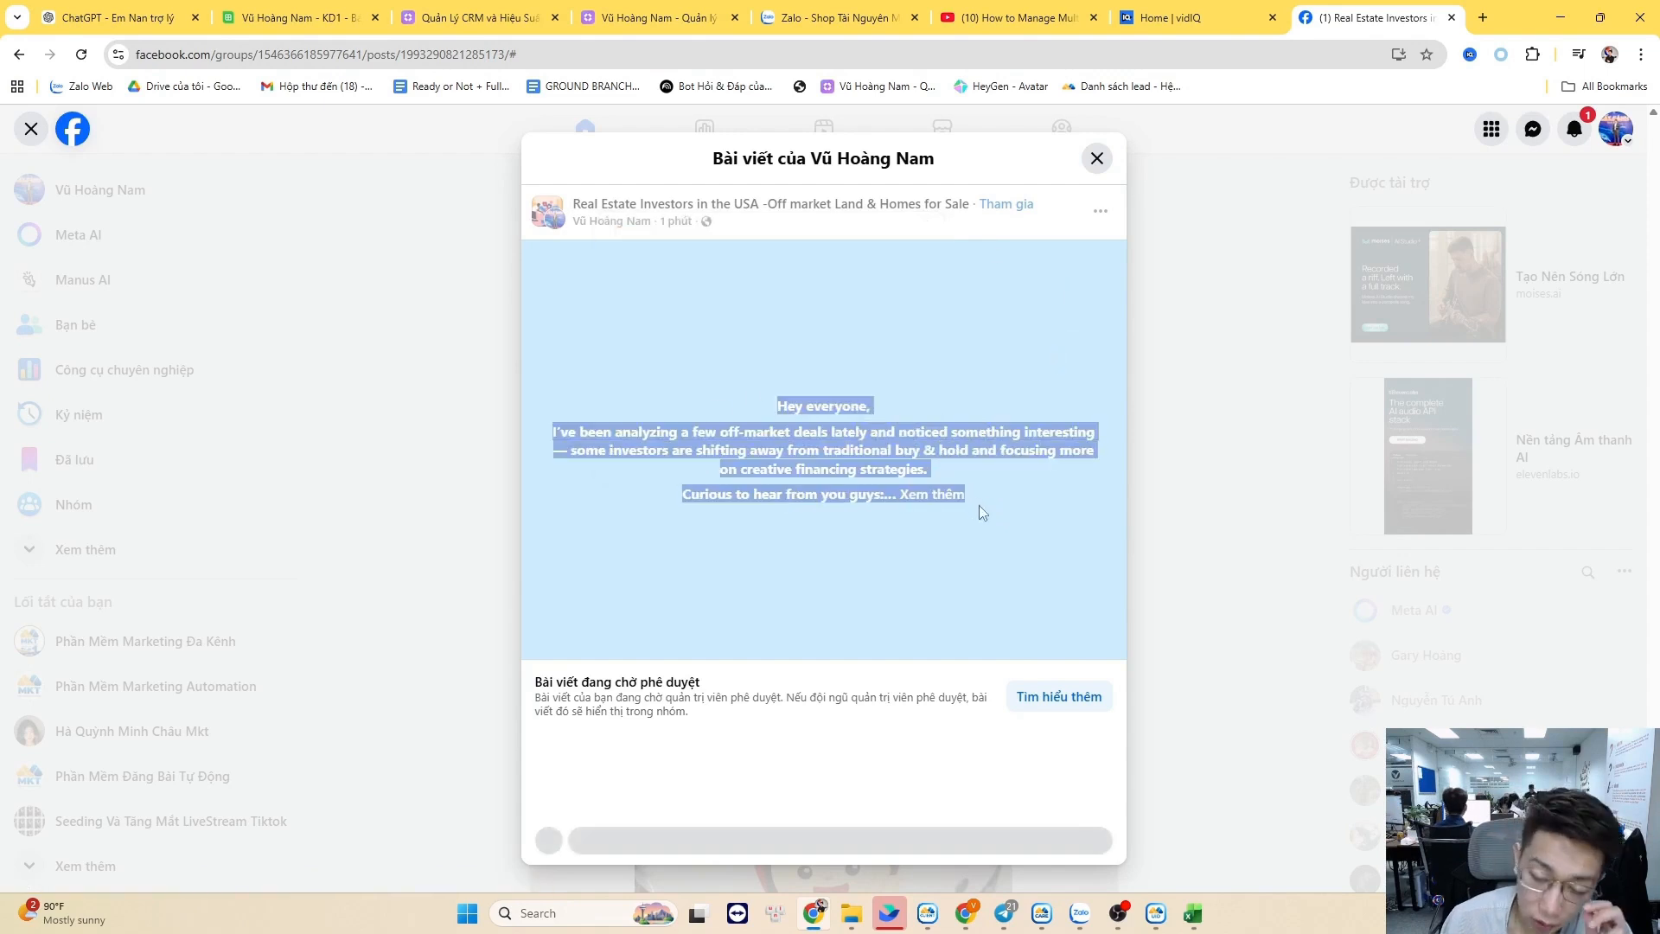
left_click(934, 494)
left_click_drag(760, 288, 1031, 550)
left_click(649, 285)
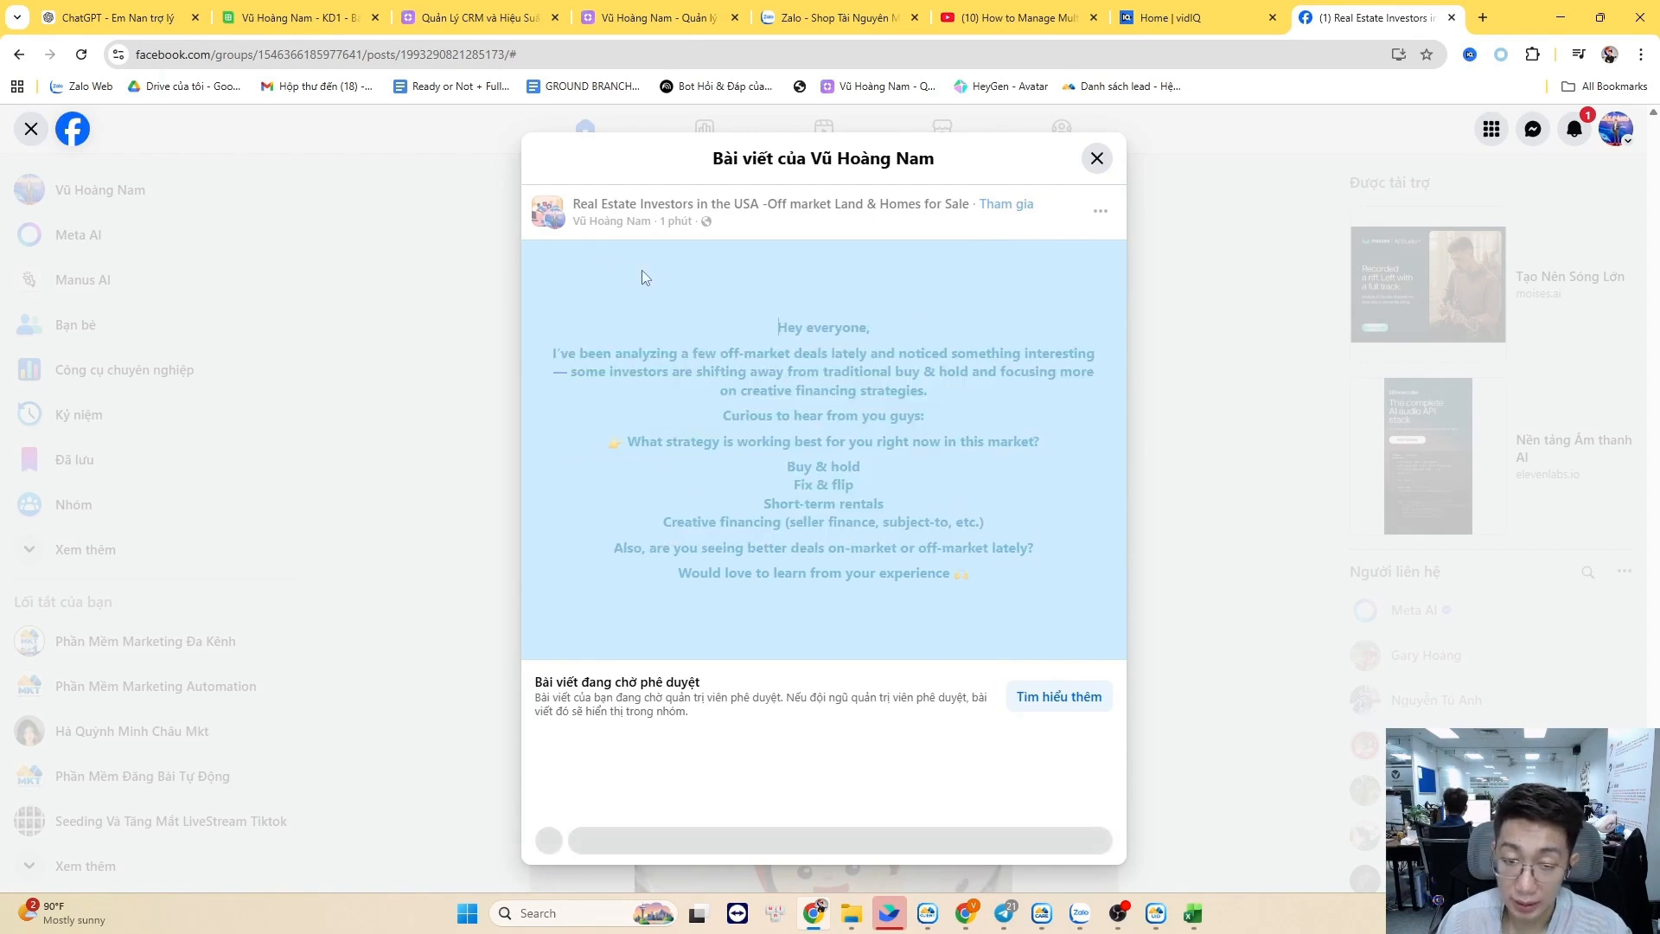
left_click_drag(744, 269, 1075, 551)
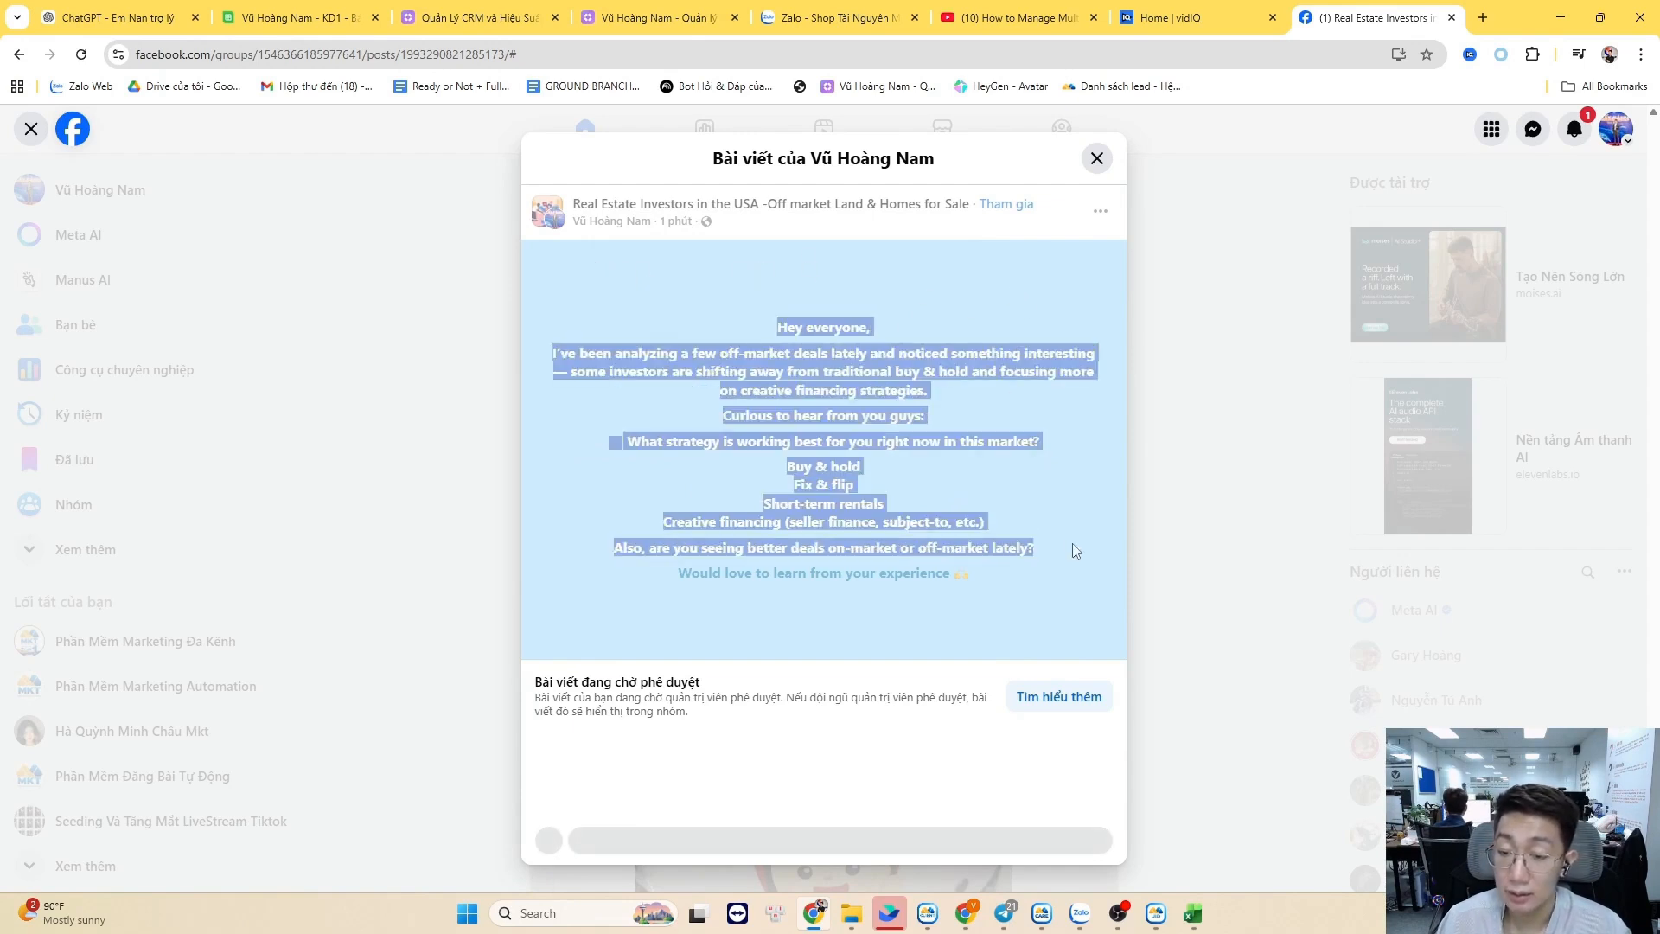
left_click(1089, 531)
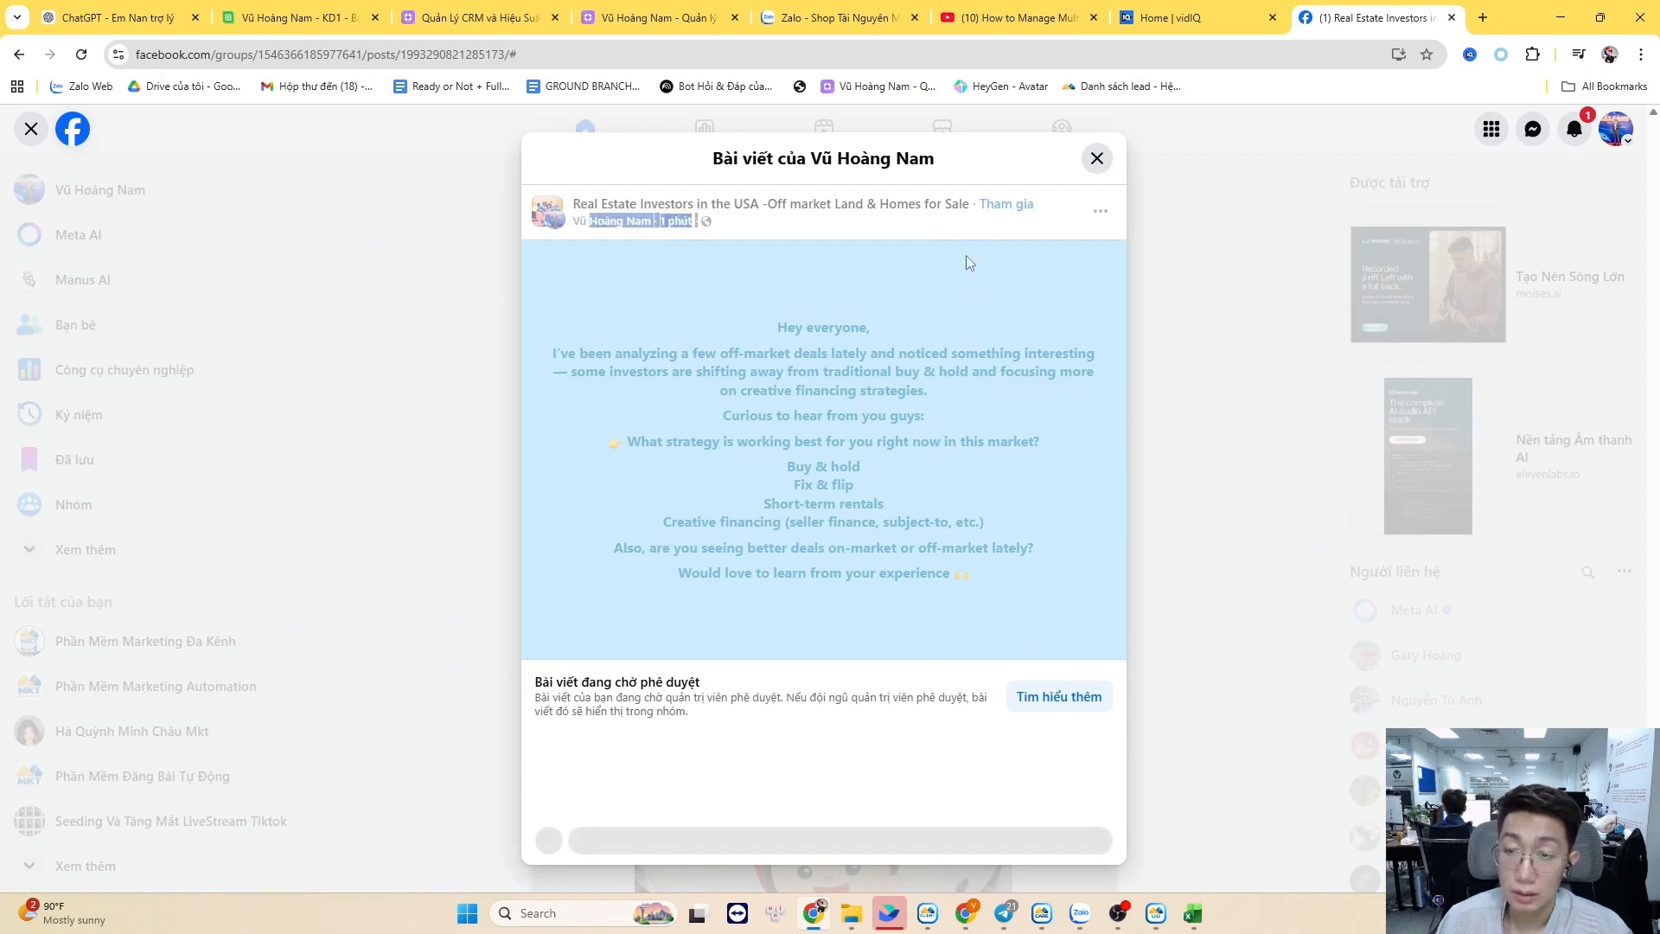
left_click(1097, 158)
- Return to MKT Care, deselect the fourth post in the history, and open the Comment function
key("alt+Tab")
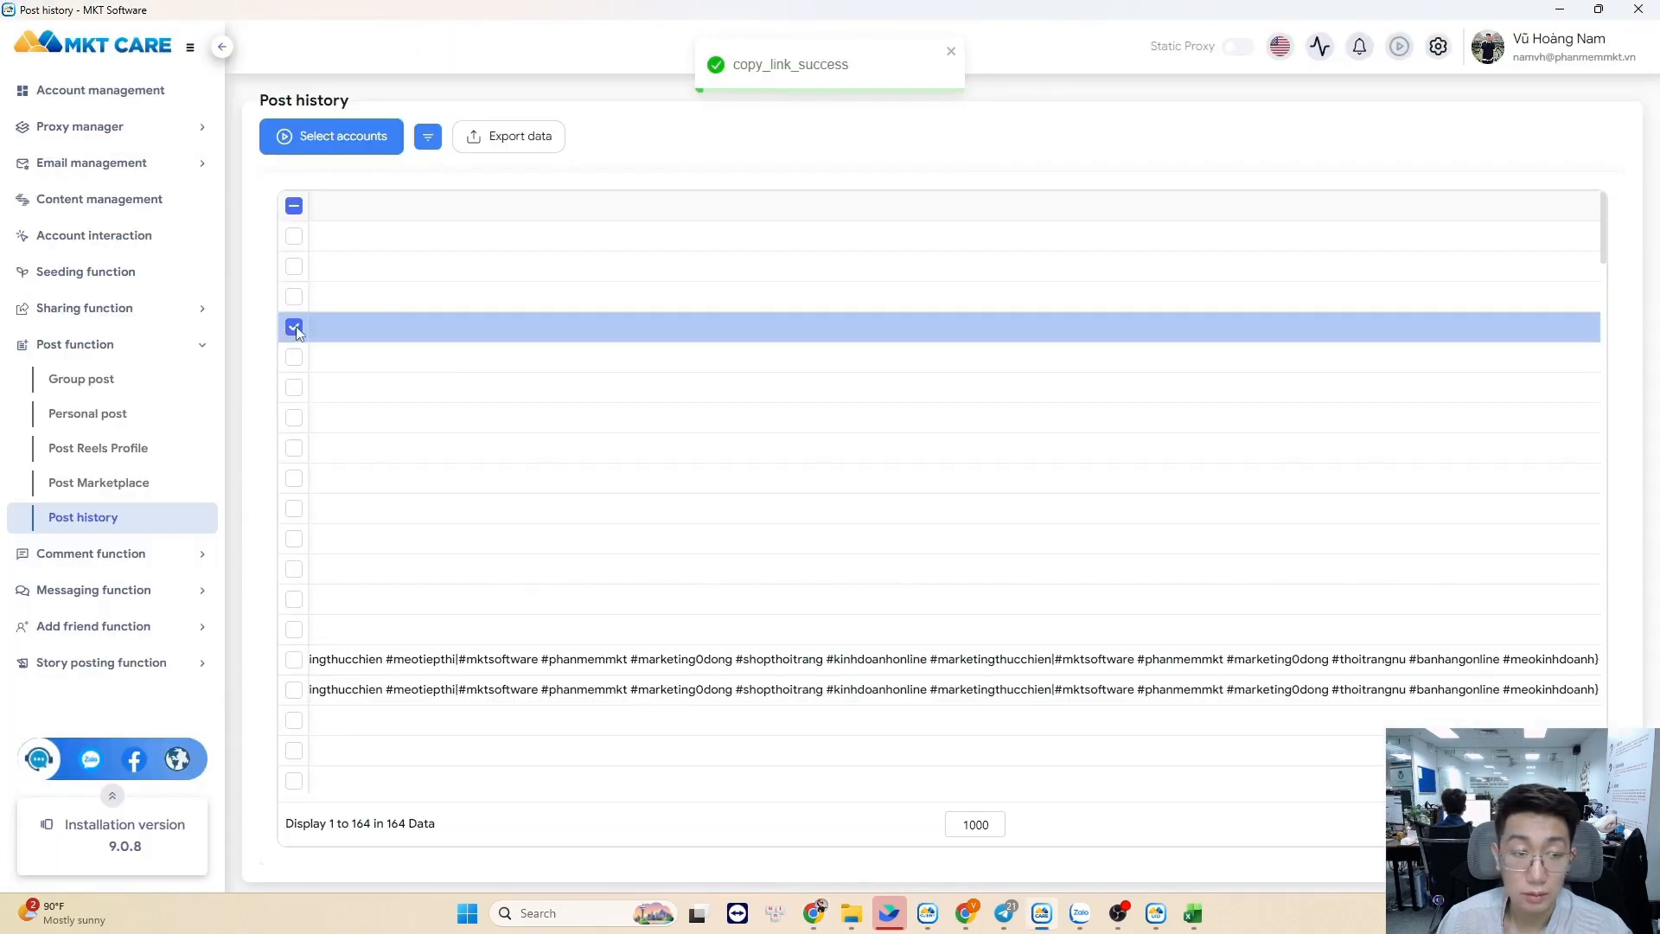
left_click(294, 327)
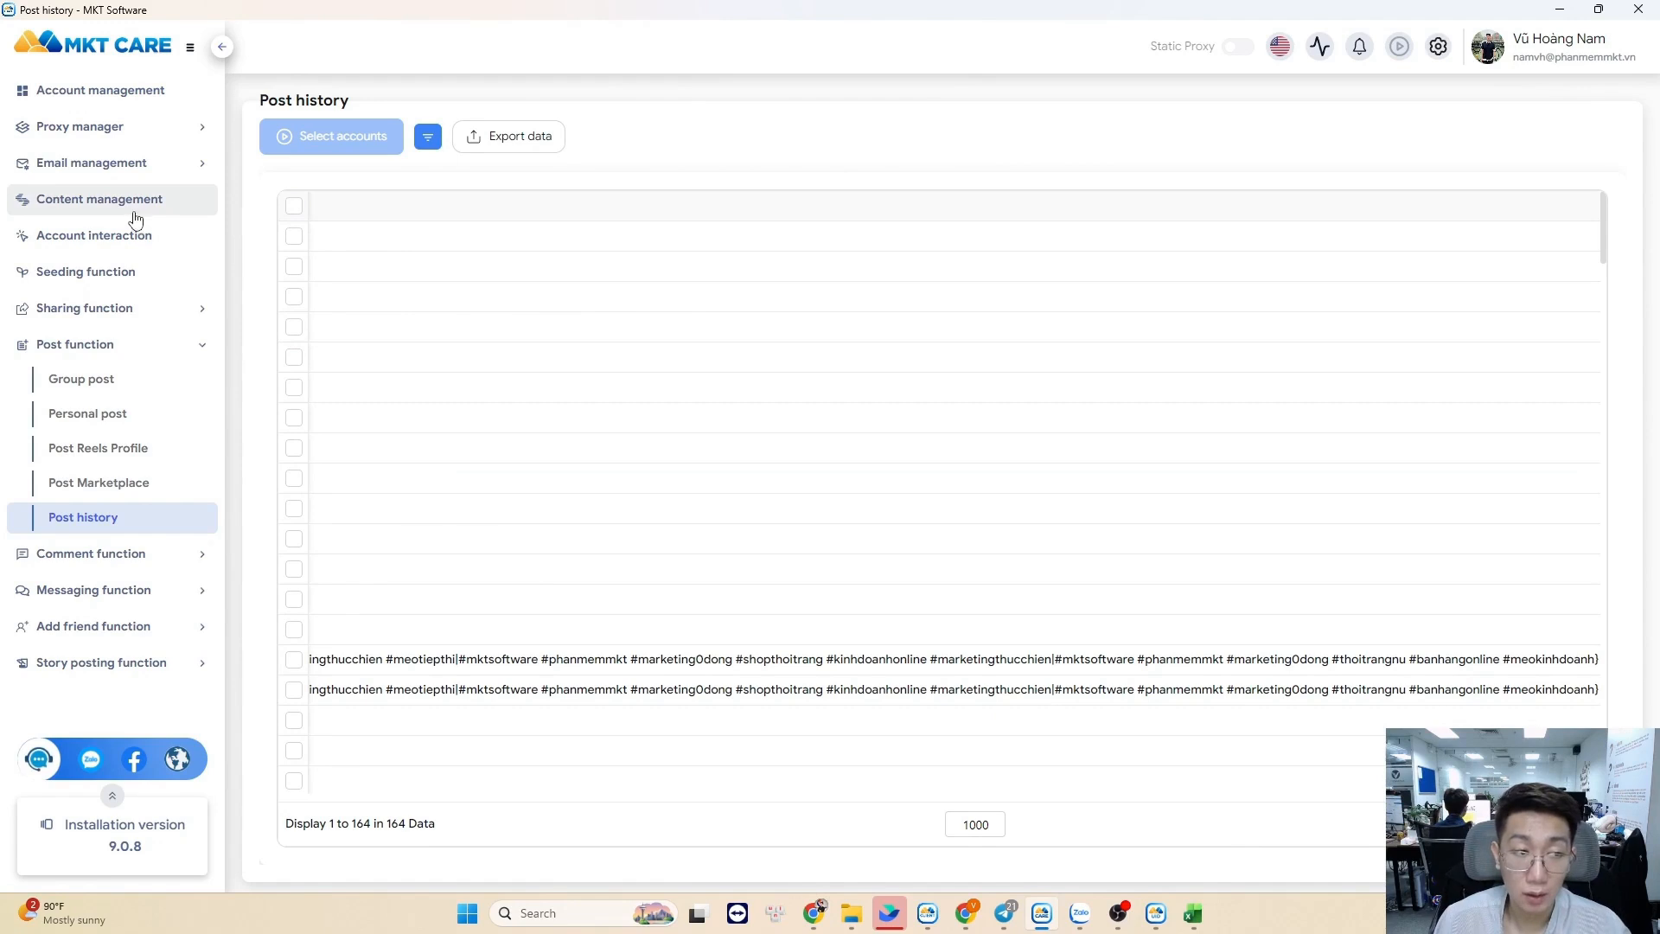
left_click(95, 554)
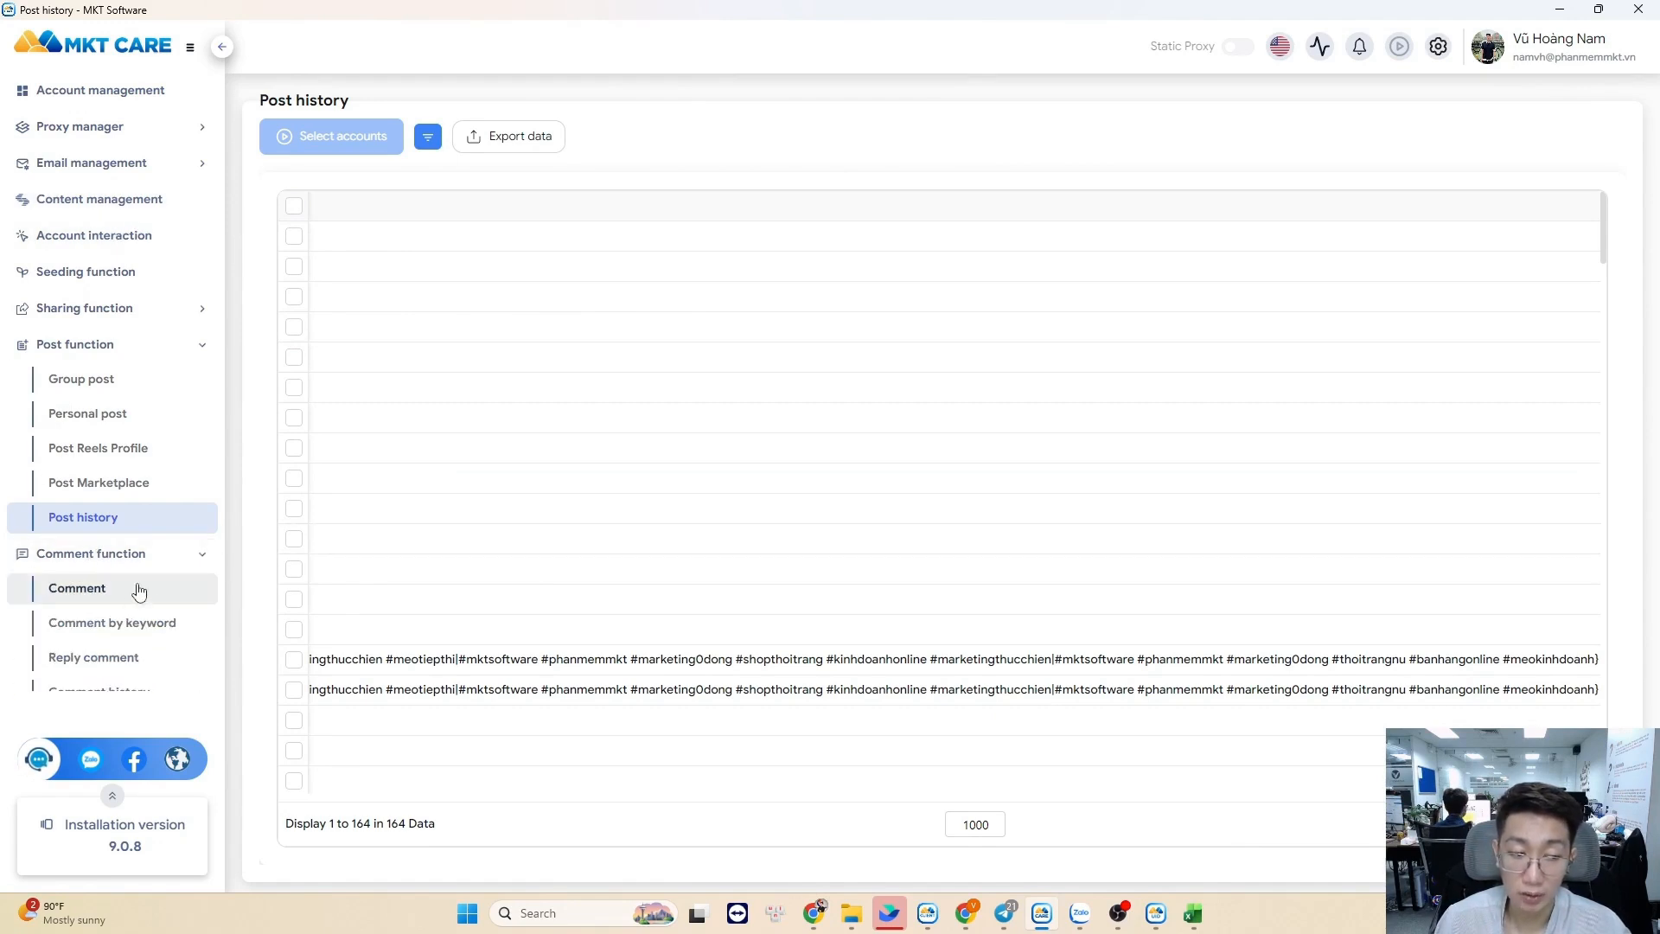
left_click(134, 590)
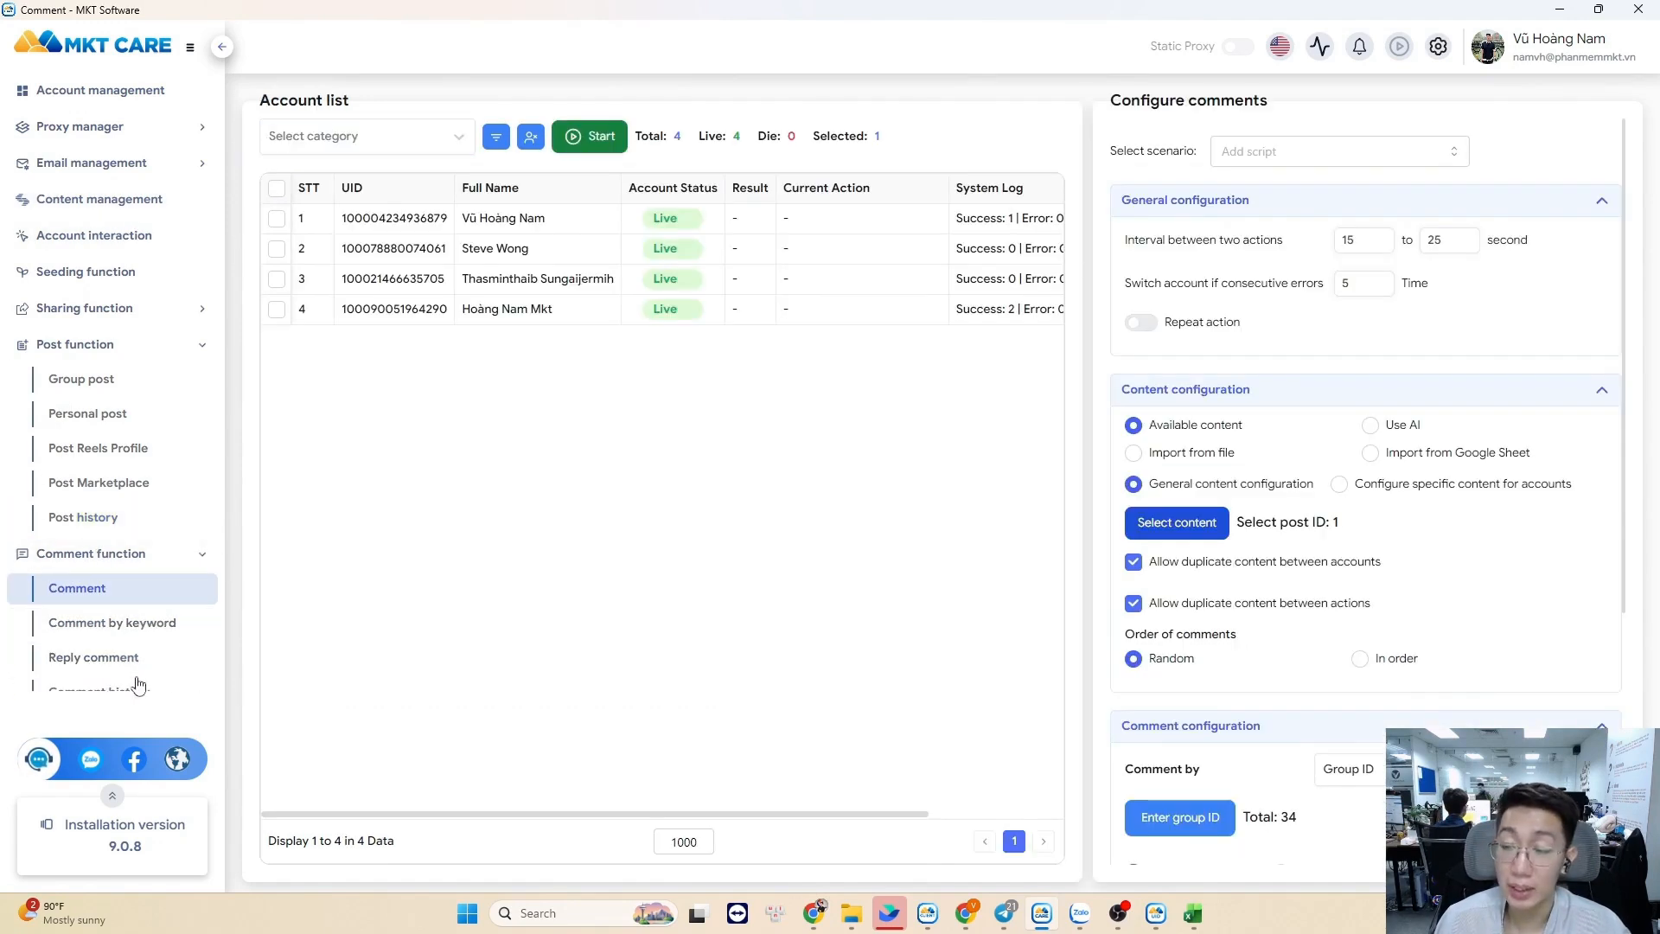